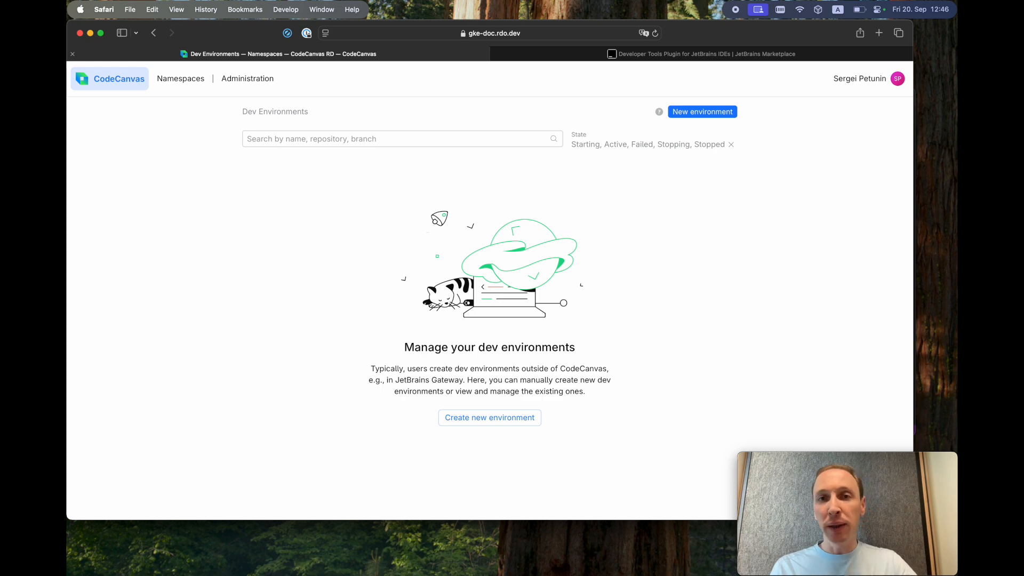
{"action": "key", "text": "super+Tab"}
{"action": "key", "text": "super+Tab"}
{"action": "key", "text": "super+Tab"}
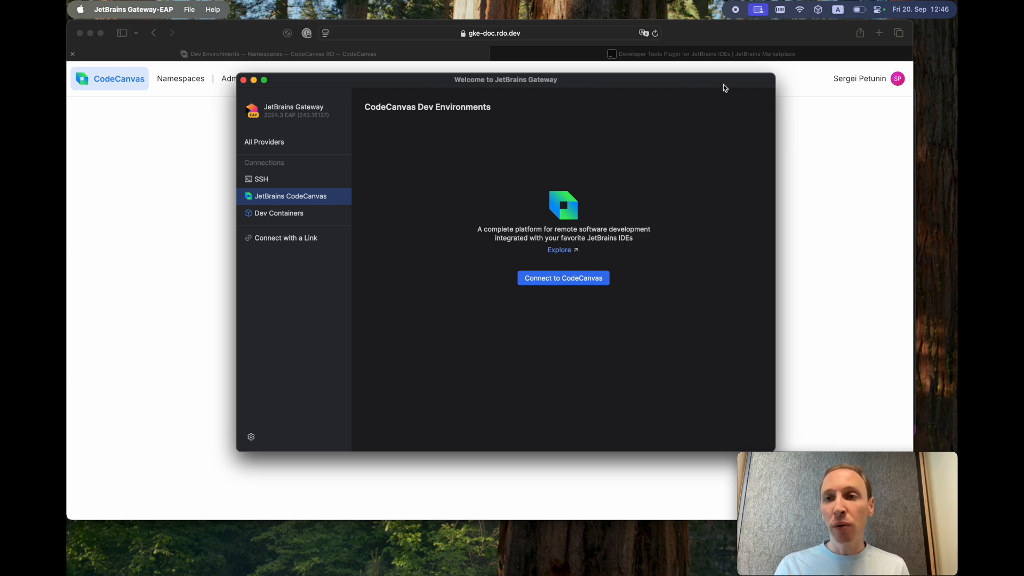
{"action": "mouse_move", "coordinate": [777, 16]}
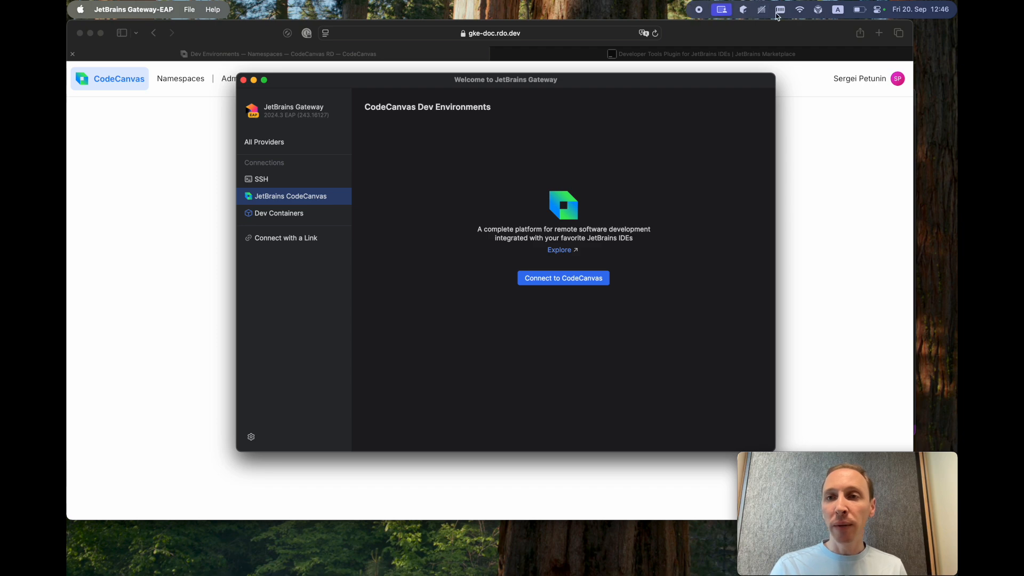
{"action": "left_click", "coordinate": [743, 10]}
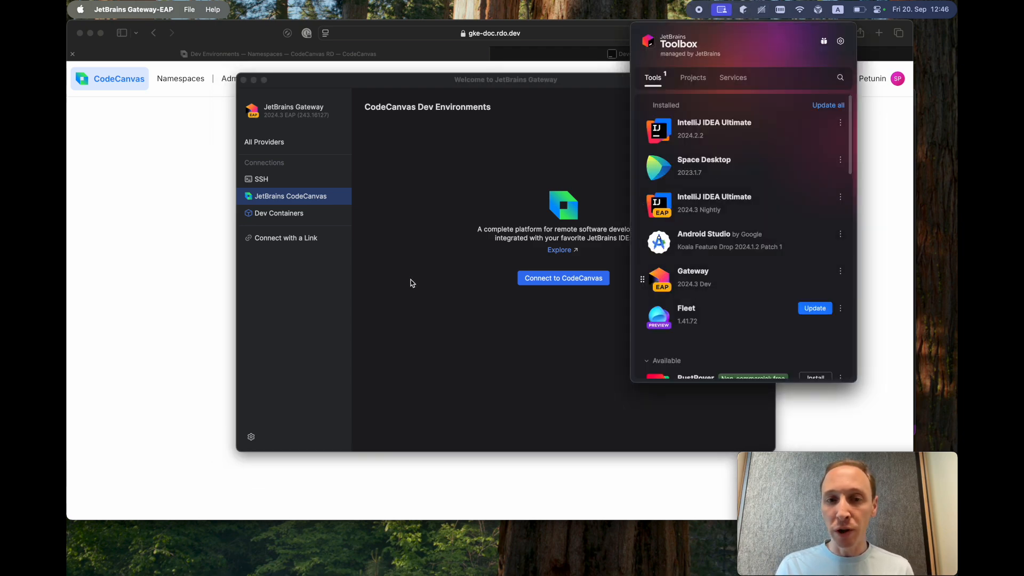
{"action": "left_click", "coordinate": [412, 280]}
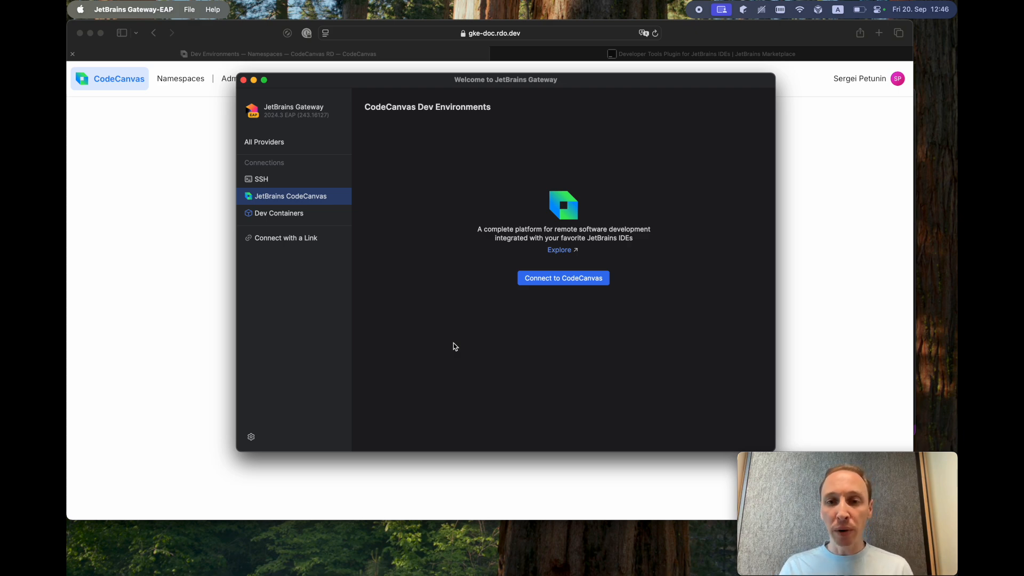
{"action": "left_click", "coordinate": [588, 281]}
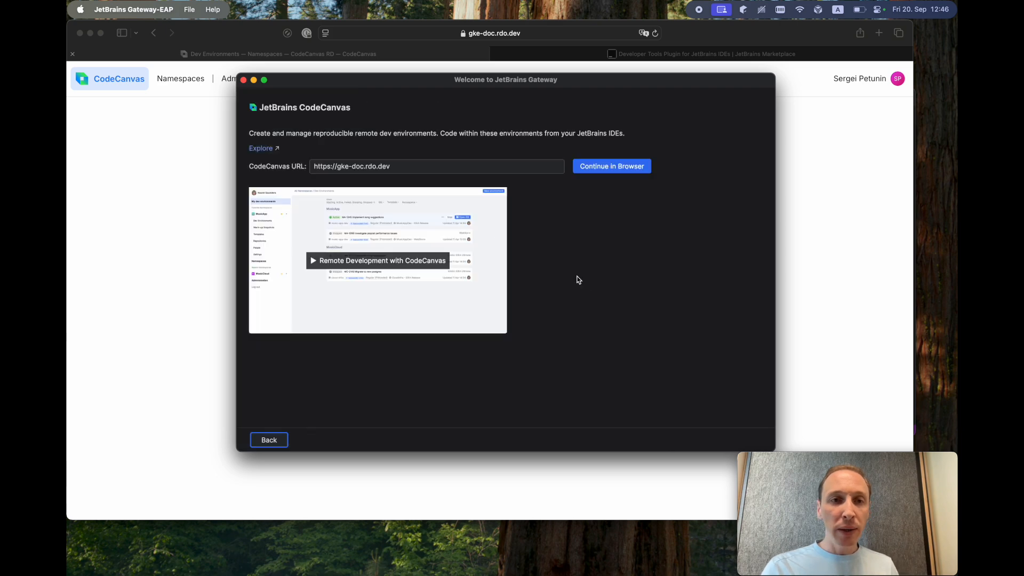
{"action": "left_click", "coordinate": [435, 169]}
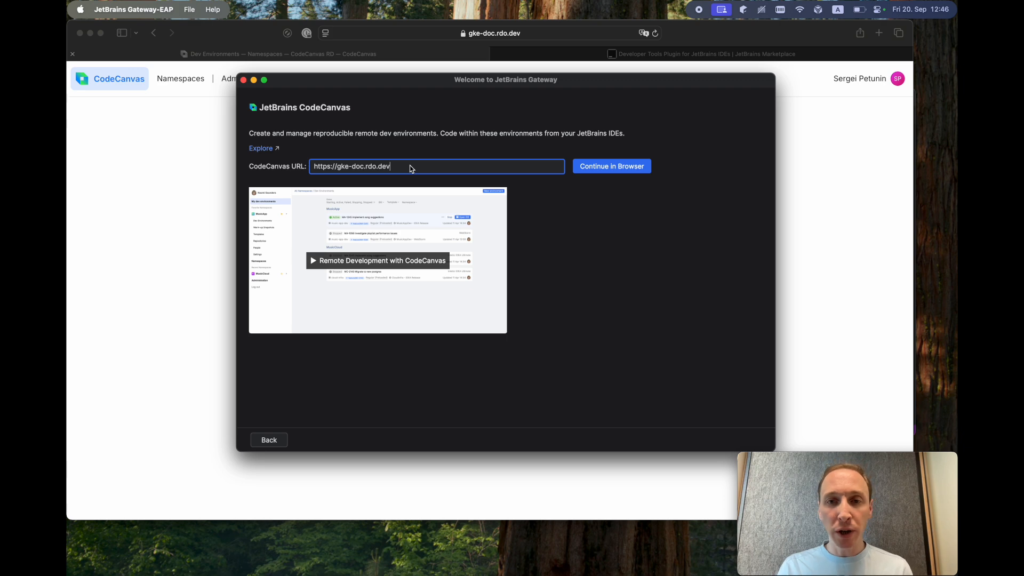
{"action": "left_click", "coordinate": [600, 168]}
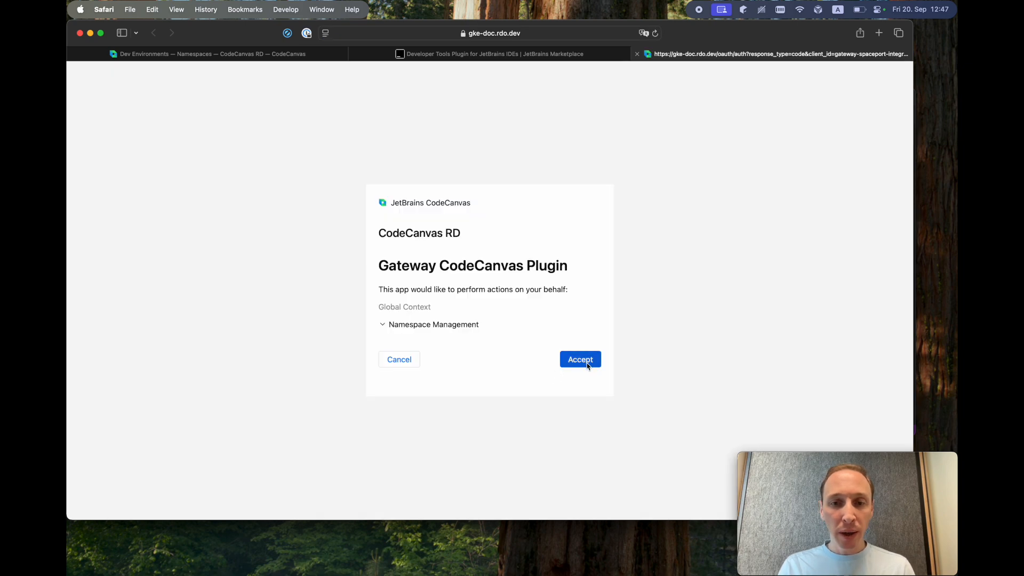
- Accept the OAuth consent granting the Gateway CodeCanvas Plugin access
{"action": "left_click", "coordinate": [586, 364]}
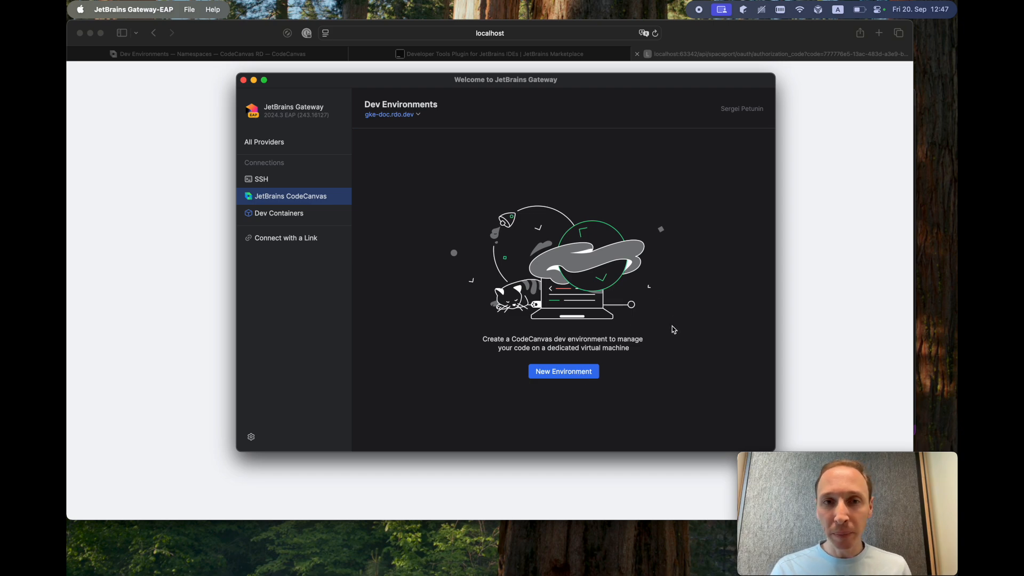
- Start a new dev environment and select the spring-petclinic template
{"action": "left_click", "coordinate": [573, 374]}
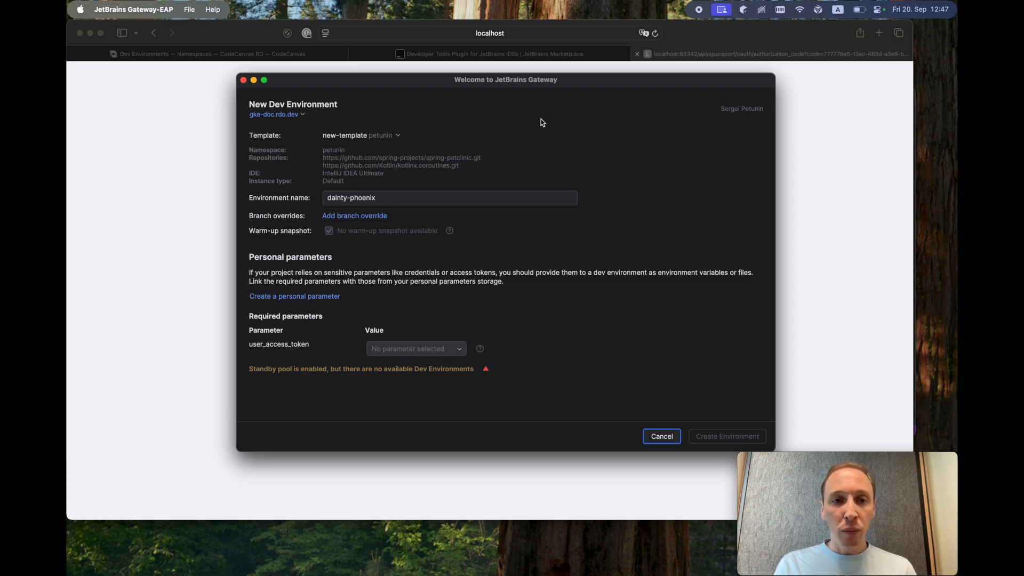
{"action": "left_click", "coordinate": [392, 137]}
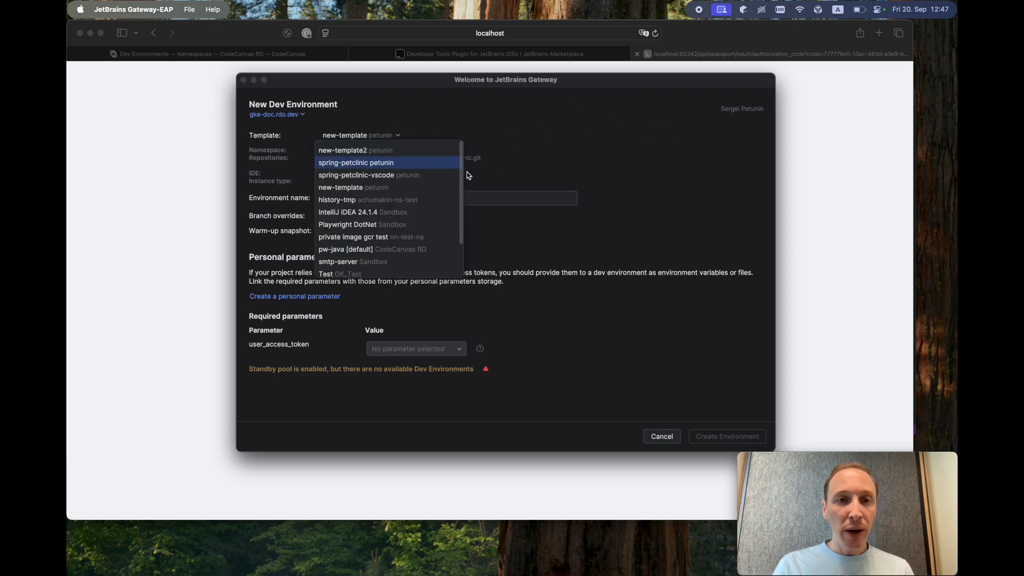
{"action": "left_click", "coordinate": [372, 165]}
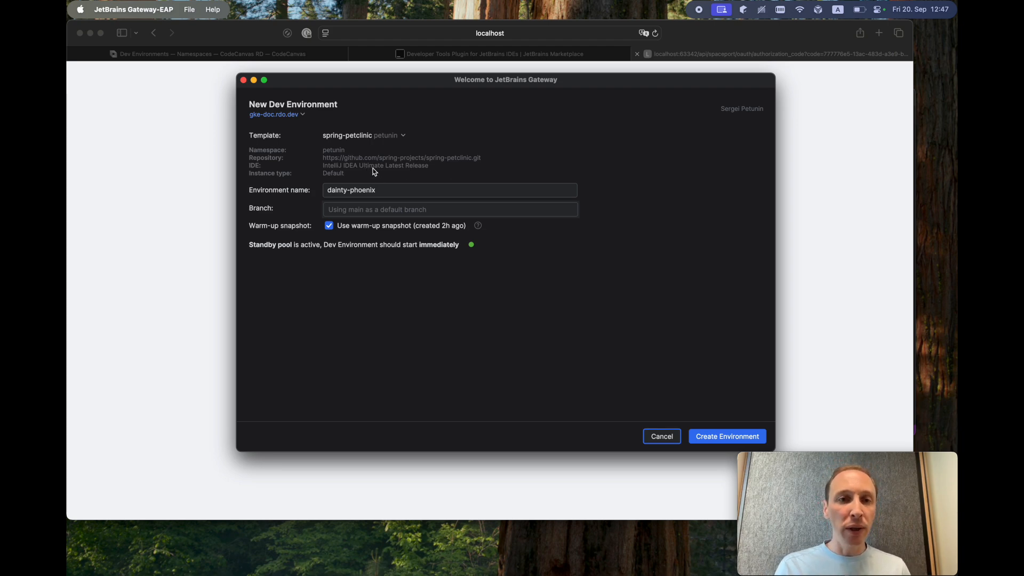
{"action": "left_click", "coordinate": [365, 191]}
{"action": "left_click", "coordinate": [394, 191]}
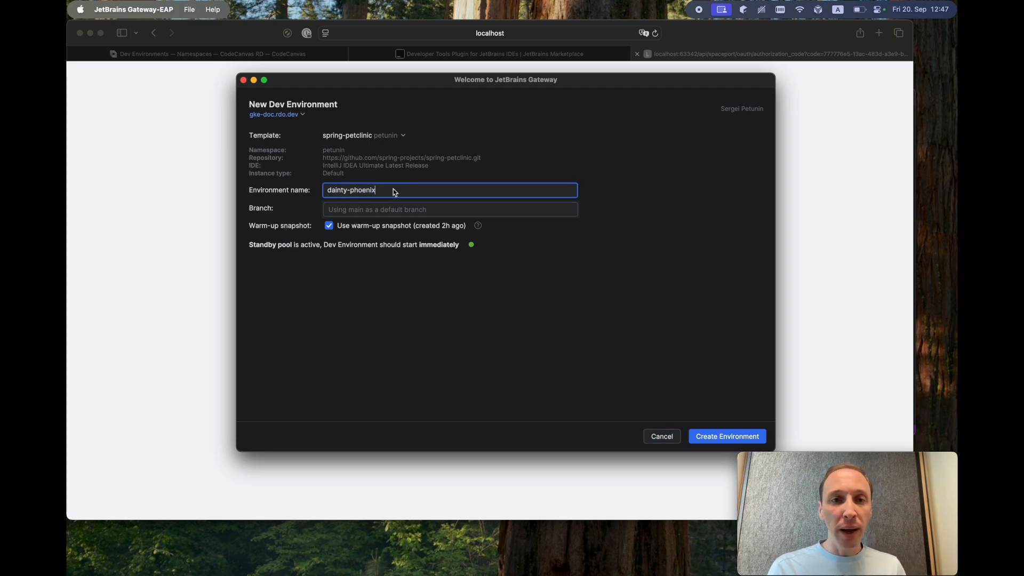
{"action": "double_click", "coordinate": [369, 191]}
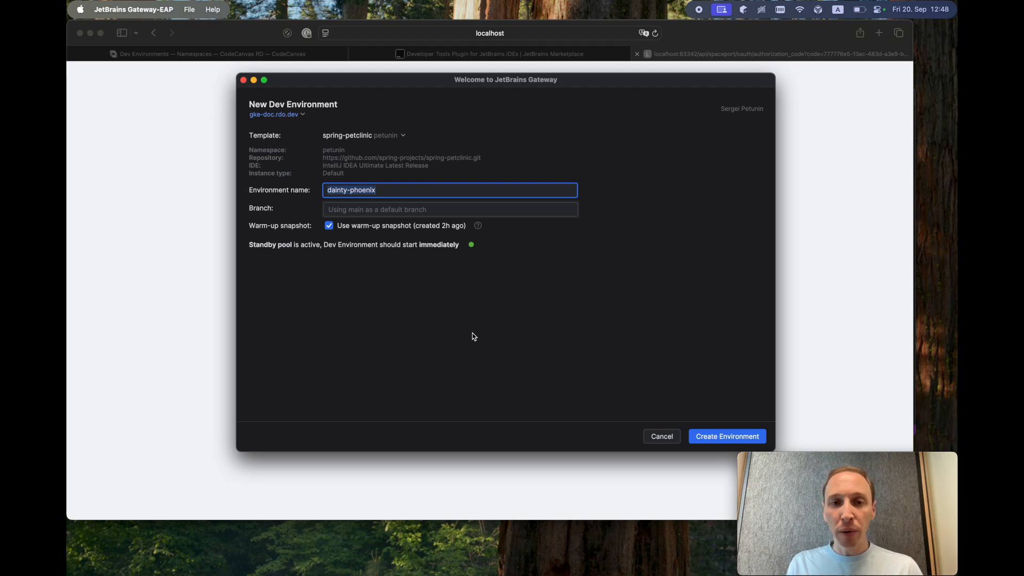
- Create the dainty-phoenix environment and open its .gitattributes file from the project tree
{"action": "left_click", "coordinate": [716, 435]}
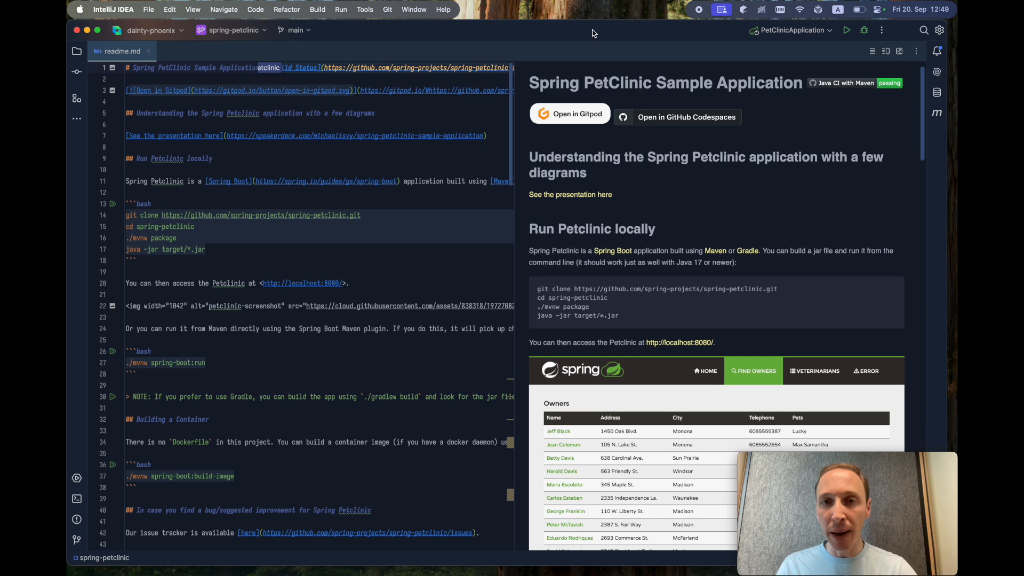
{"action": "left_click", "coordinate": [77, 50]}
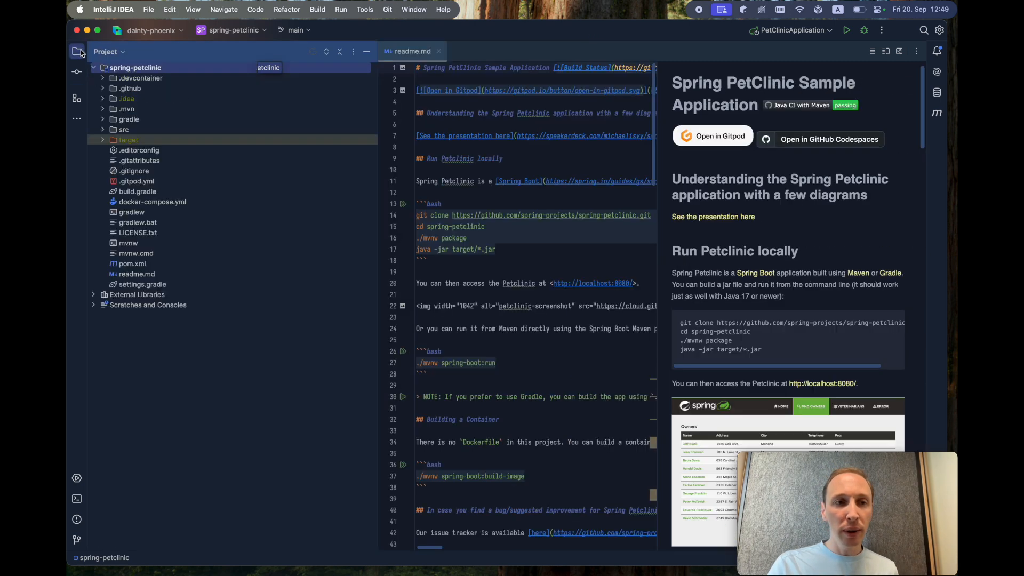
{"action": "left_click", "coordinate": [146, 162]}
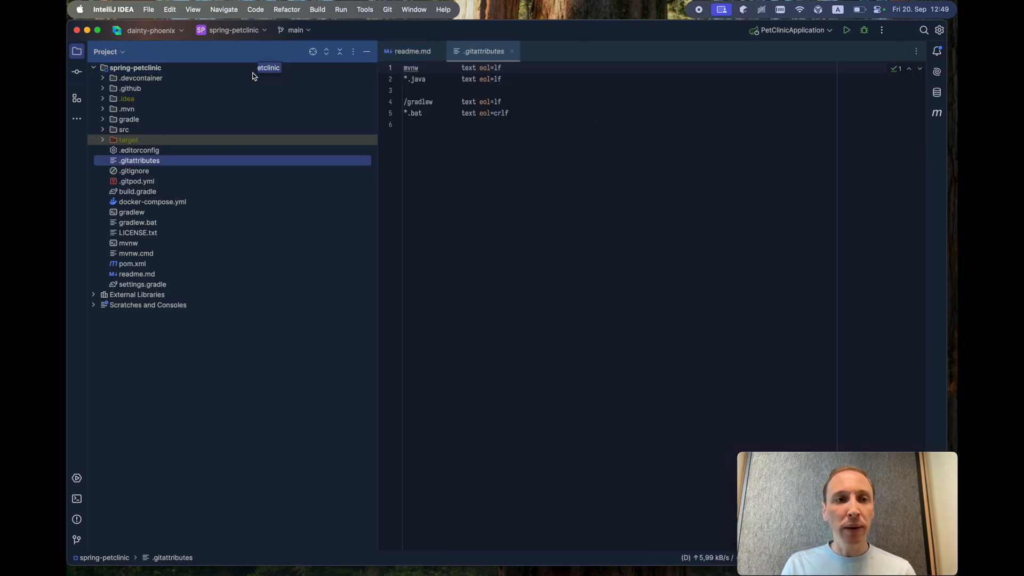
- Run PetClinicApplication in the IDE
{"action": "left_click", "coordinate": [210, 78]}
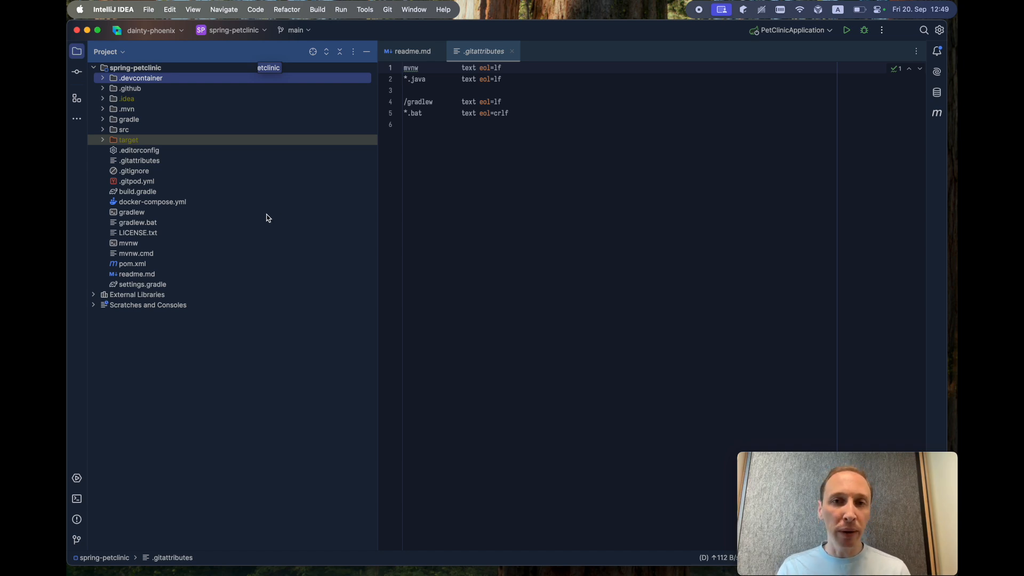
{"action": "left_click", "coordinate": [616, 234]}
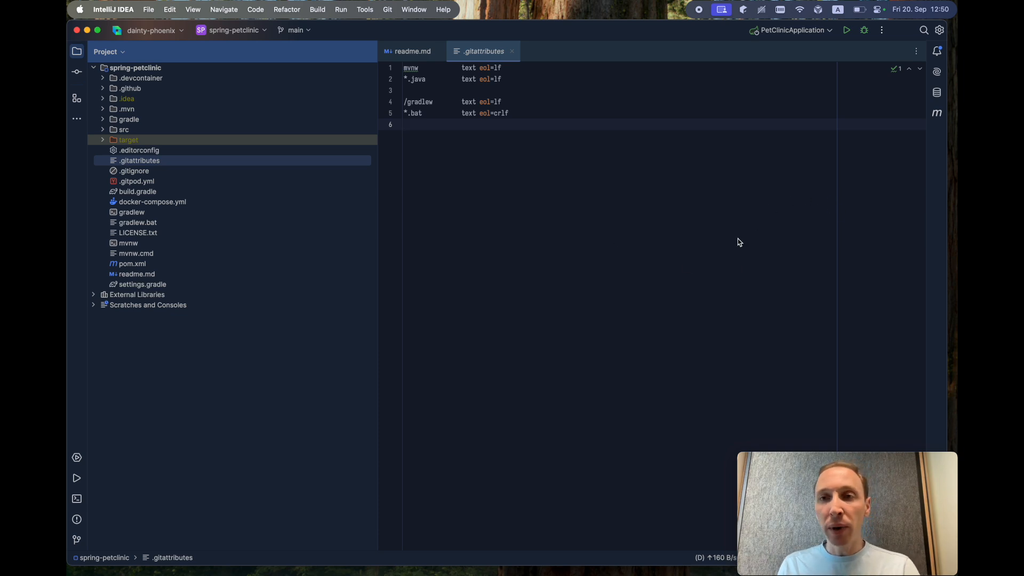
{"action": "left_click", "coordinate": [847, 30]}
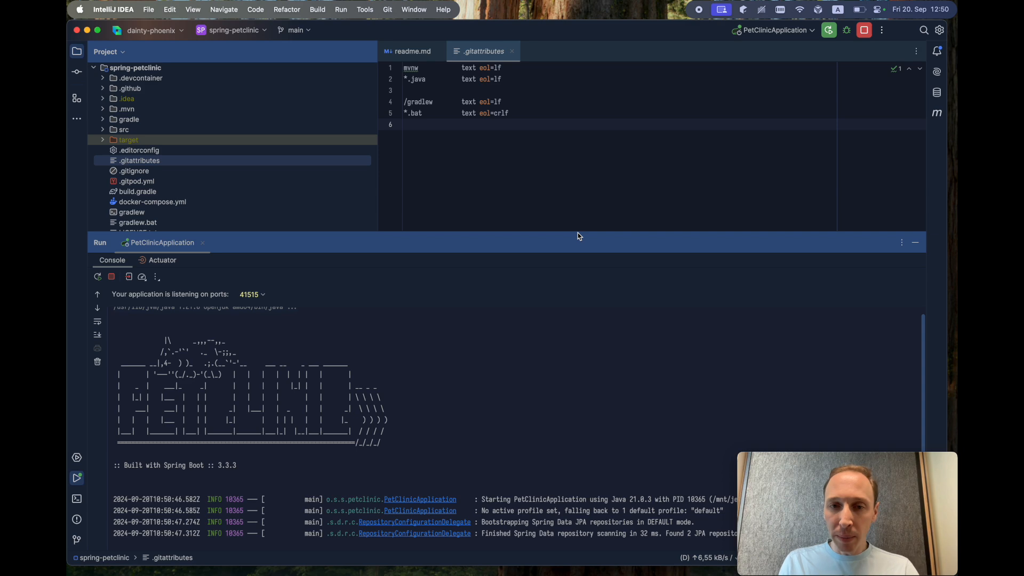
- Forward the app's port 8080 to local 8080 and open it in the browser
{"action": "left_click_drag", "start_coordinate": [578, 235], "coordinate": [574, 272]}
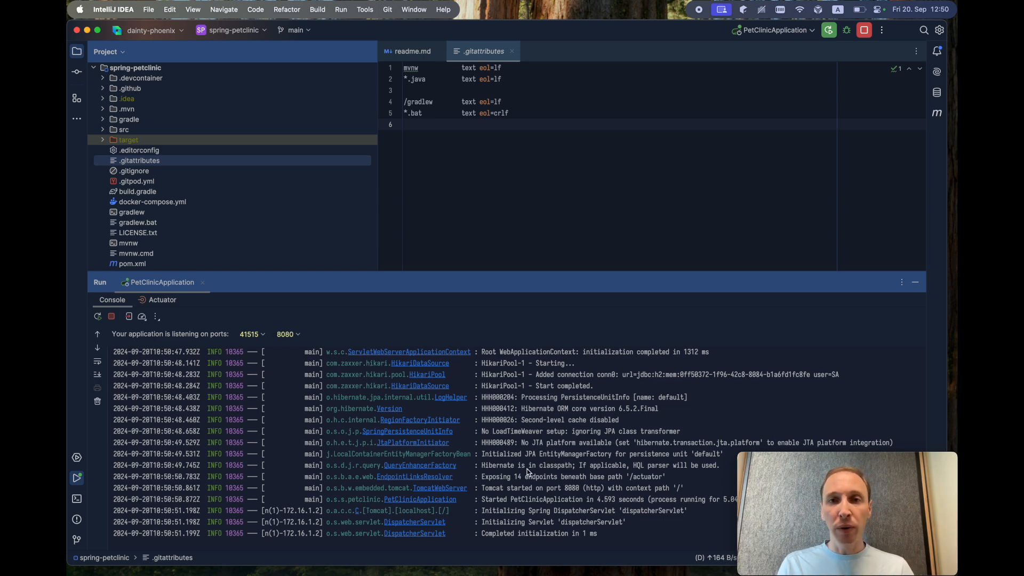
{"action": "scroll", "coordinate": [569, 507], "scroll_direction": "up", "scroll_amount": 2}
{"action": "scroll", "coordinate": [570, 507], "scroll_direction": "down", "scroll_amount": 2}
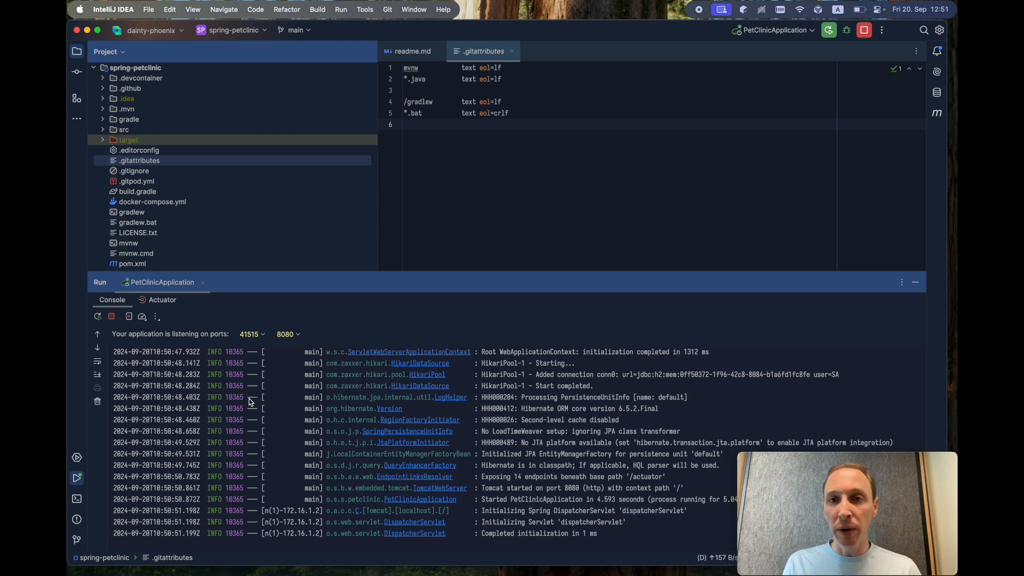
{"action": "left_click", "coordinate": [299, 335]}
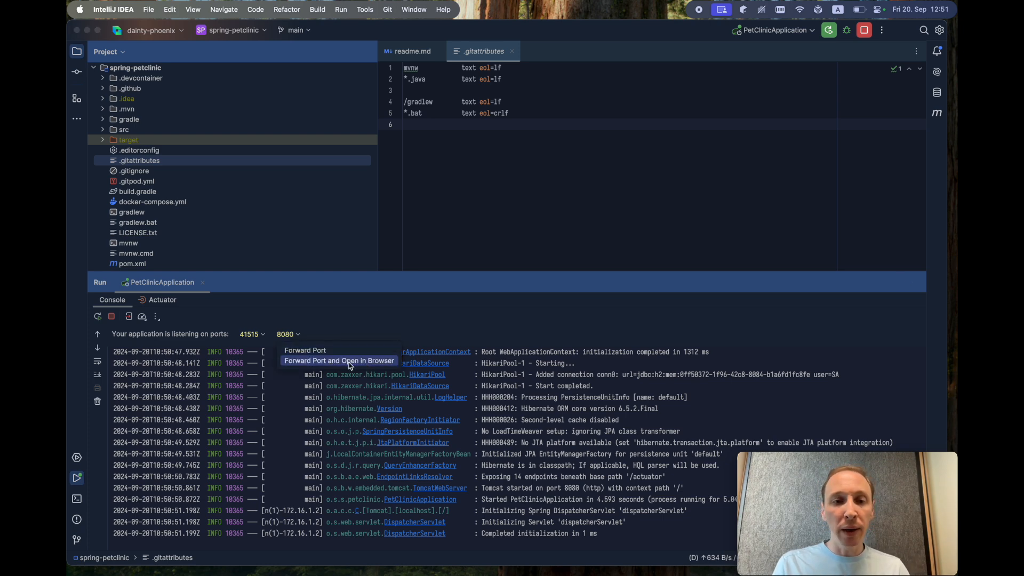
{"action": "left_click", "coordinate": [382, 365]}
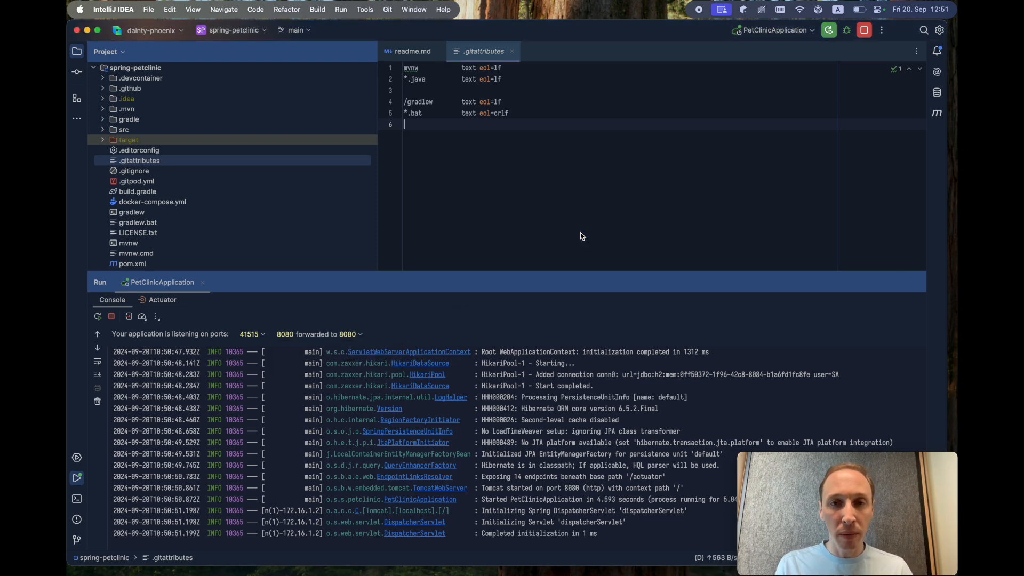
- Open the PetClinic welcome page at 127.0.0.1:8080 in Safari, then return to IntelliJ IDEA
{"action": "left_click", "coordinate": [580, 232]}
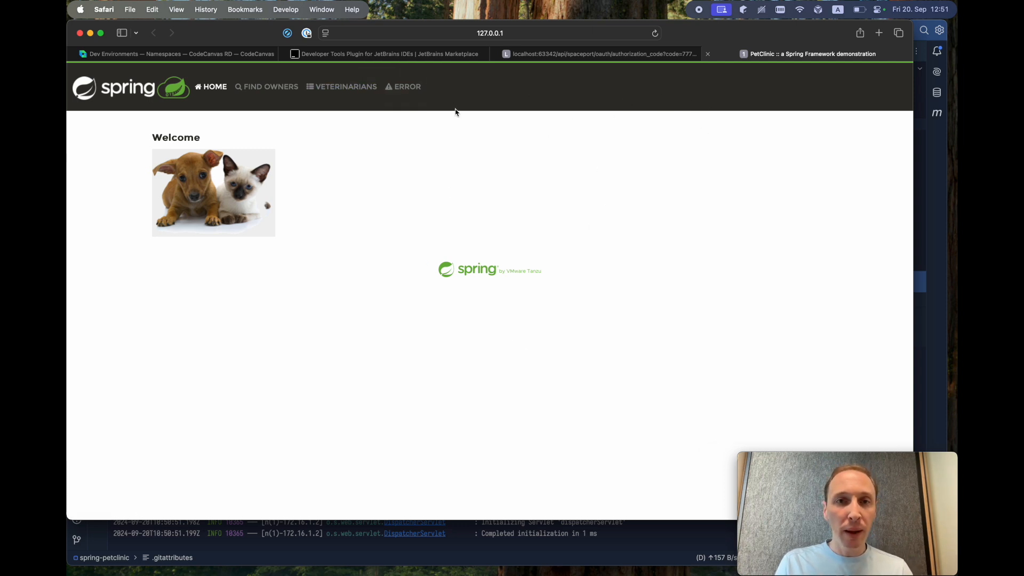
{"action": "key", "text": "super+Tab"}
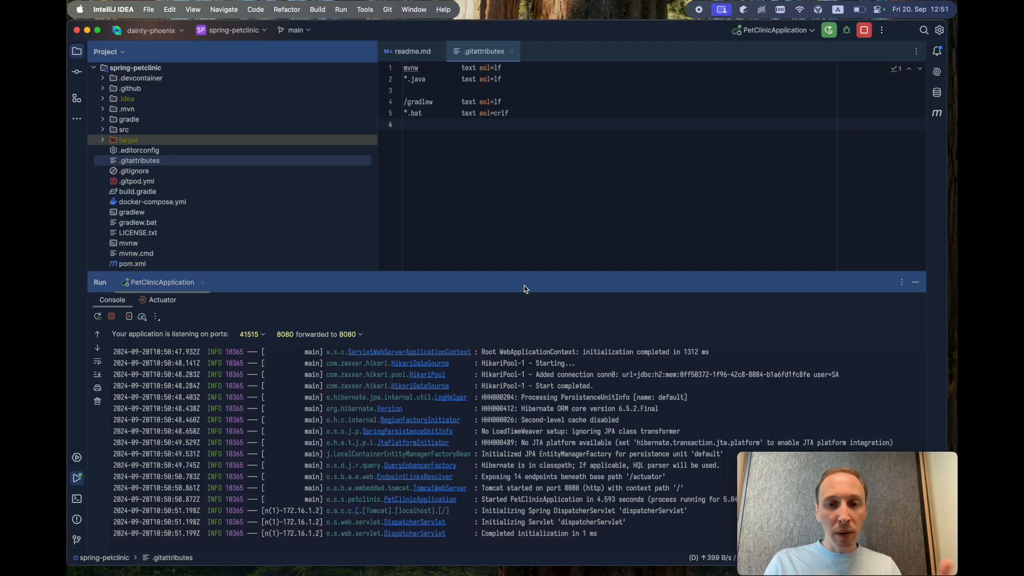
- Quit IntelliJ IDEA, stop the dainty-phoenix environment immediately, and return to Gateway
{"action": "left_click", "coordinate": [507, 148]}
{"action": "type", "text": "ljllk"}
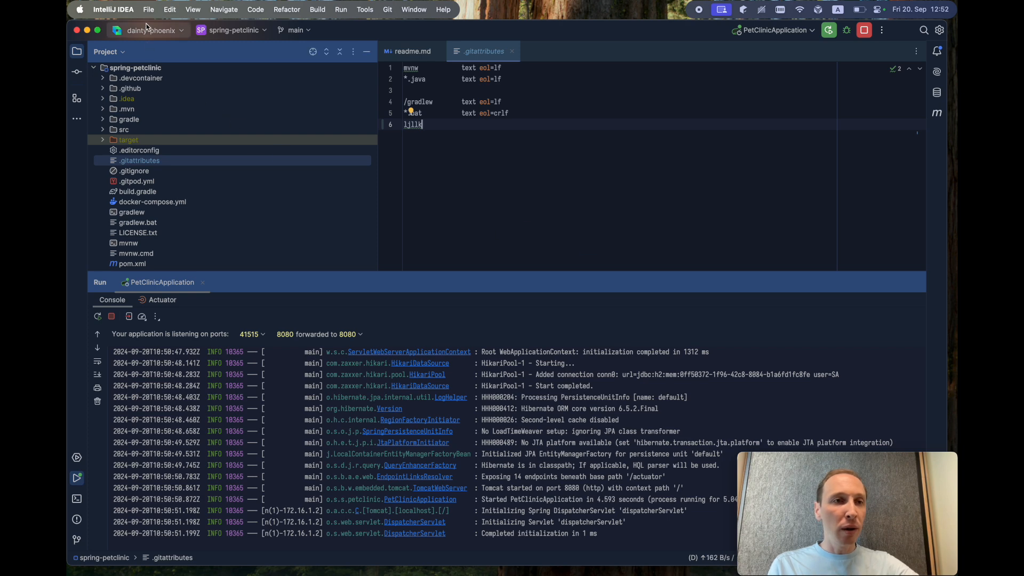
{"action": "left_click", "coordinate": [125, 9]}
{"action": "left_click", "coordinate": [143, 130]}
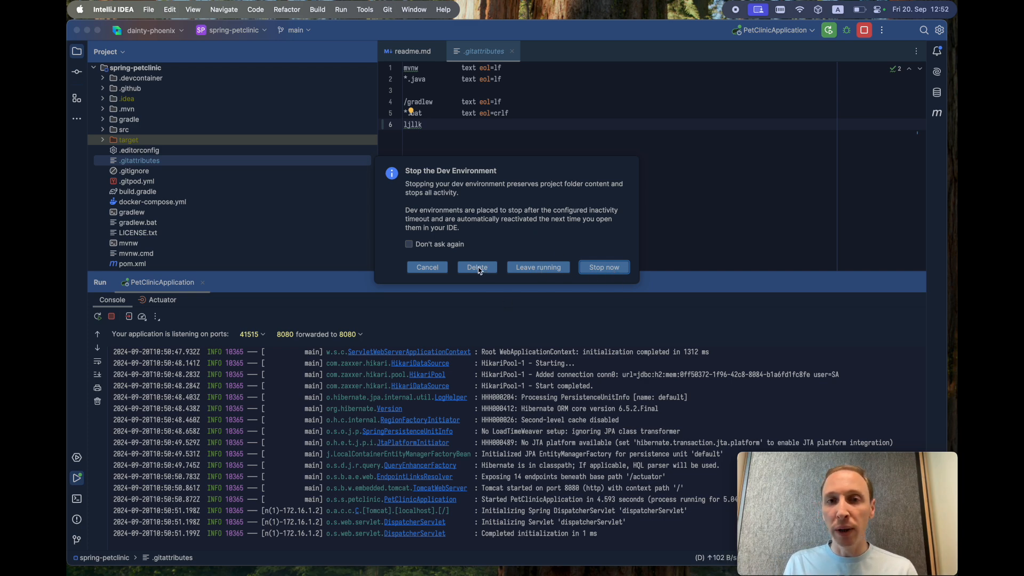
{"action": "left_click", "coordinate": [623, 269]}
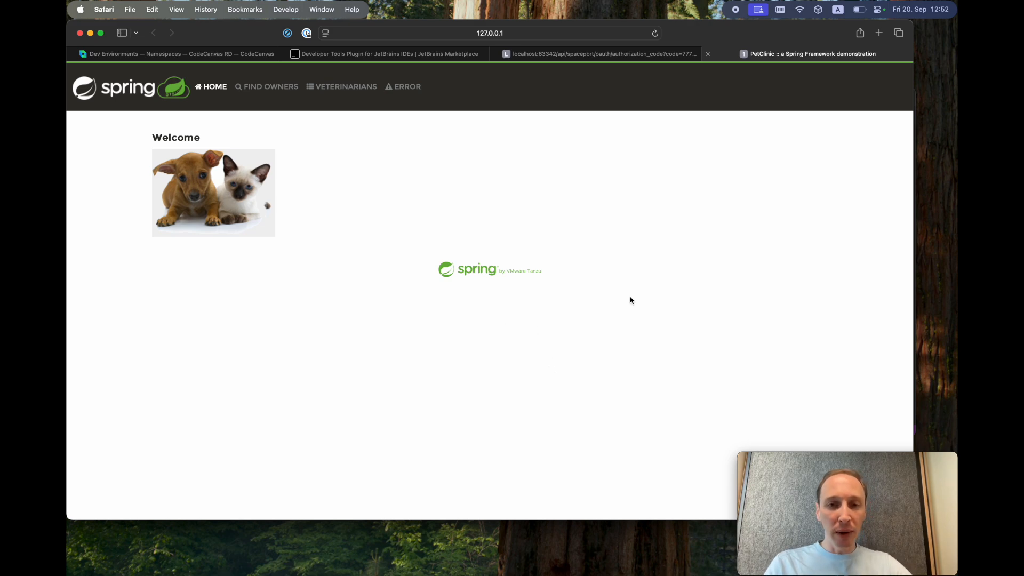
{"action": "key", "text": "super+Tab"}
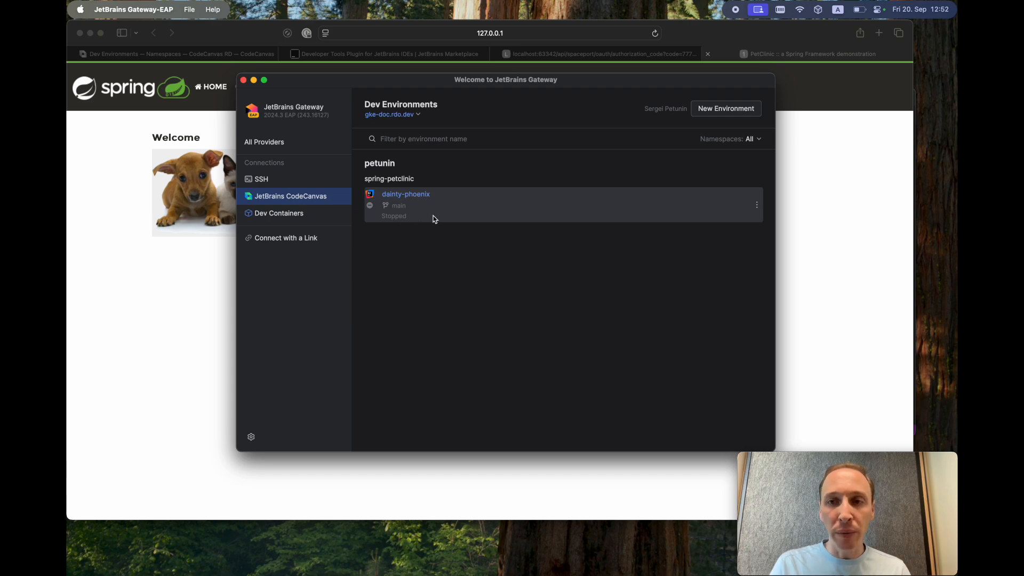
- Create the clever-alligator environment from the spring-petclinic-vscode template
{"action": "left_click", "coordinate": [757, 205]}
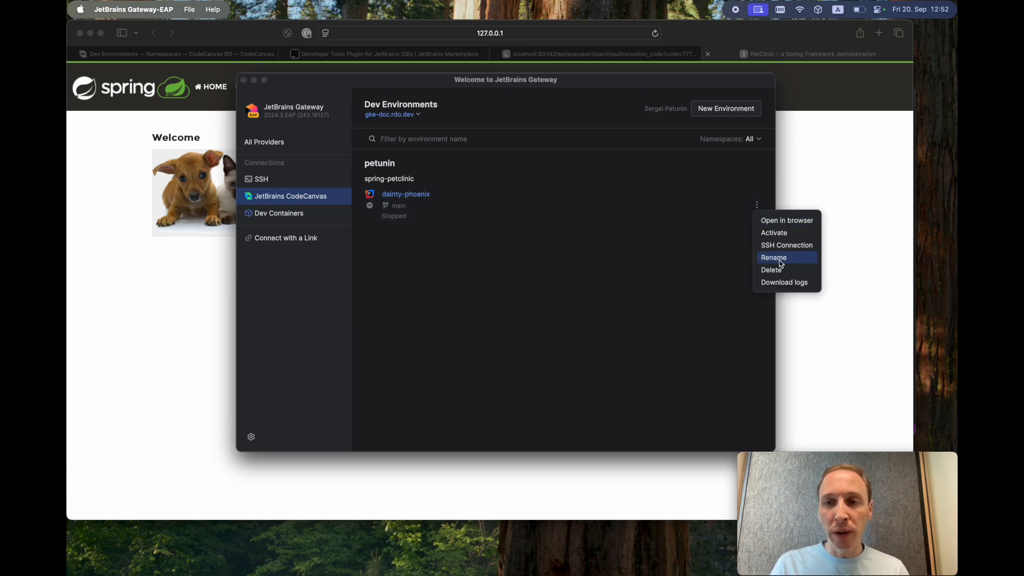
{"action": "left_click", "coordinate": [664, 265]}
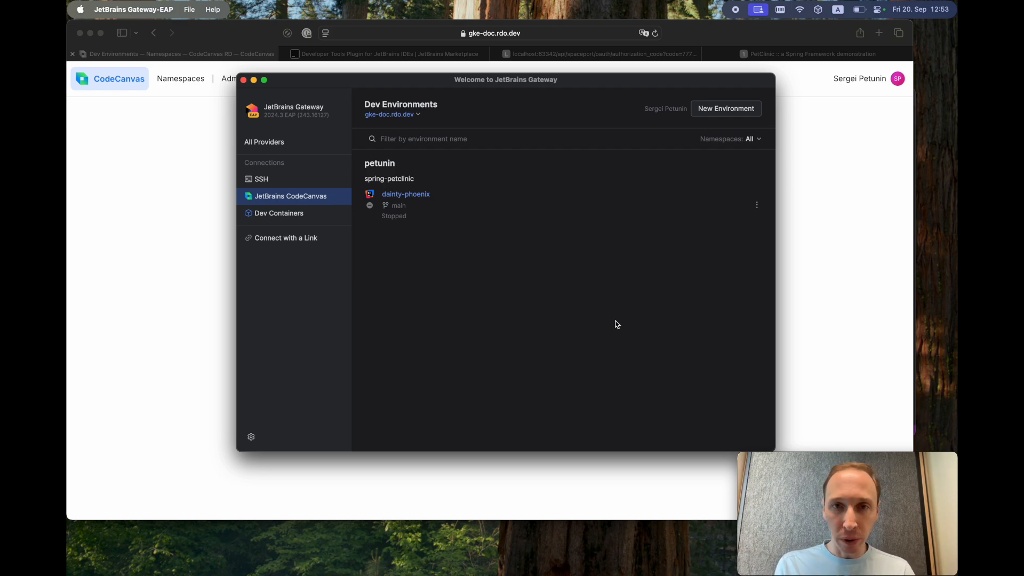
{"action": "left_click", "coordinate": [739, 109]}
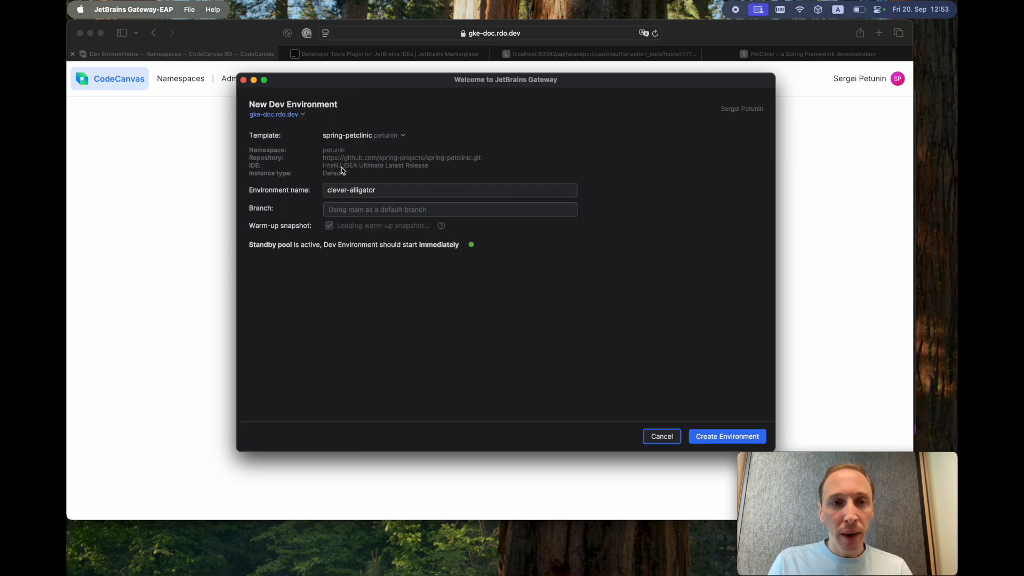
{"action": "left_click", "coordinate": [392, 137]}
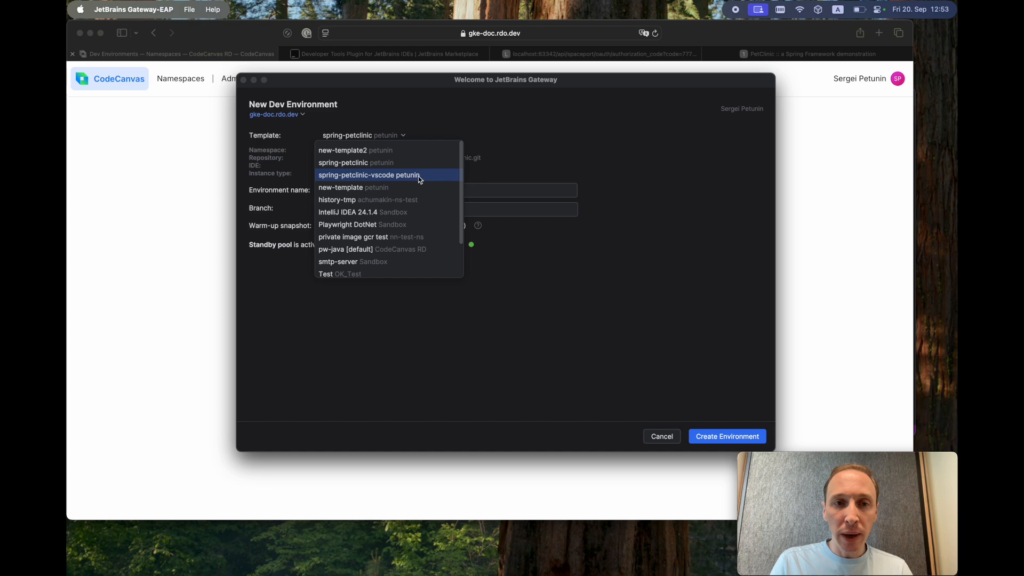
{"action": "left_click", "coordinate": [367, 175]}
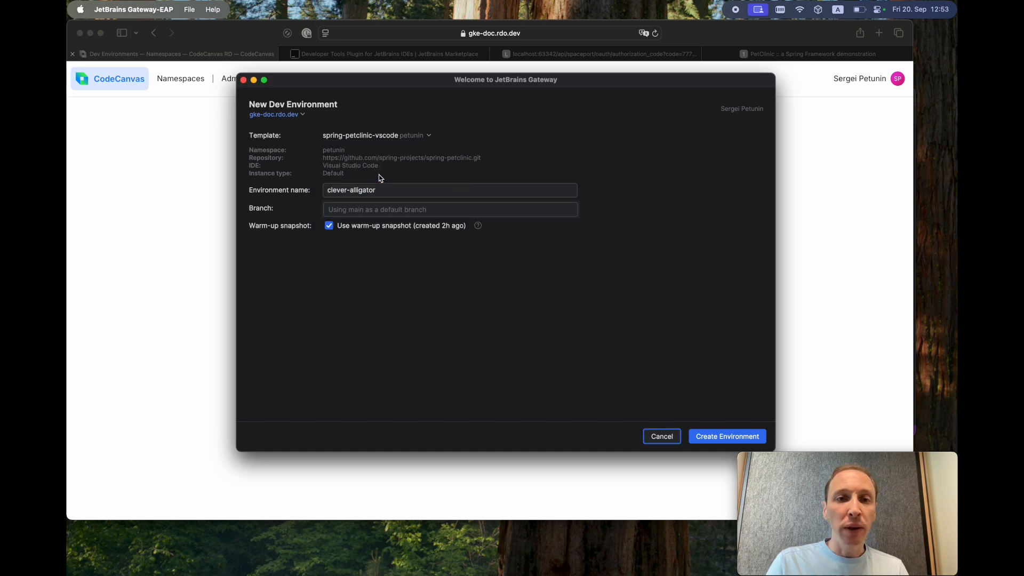
{"action": "left_click", "coordinate": [734, 437]}
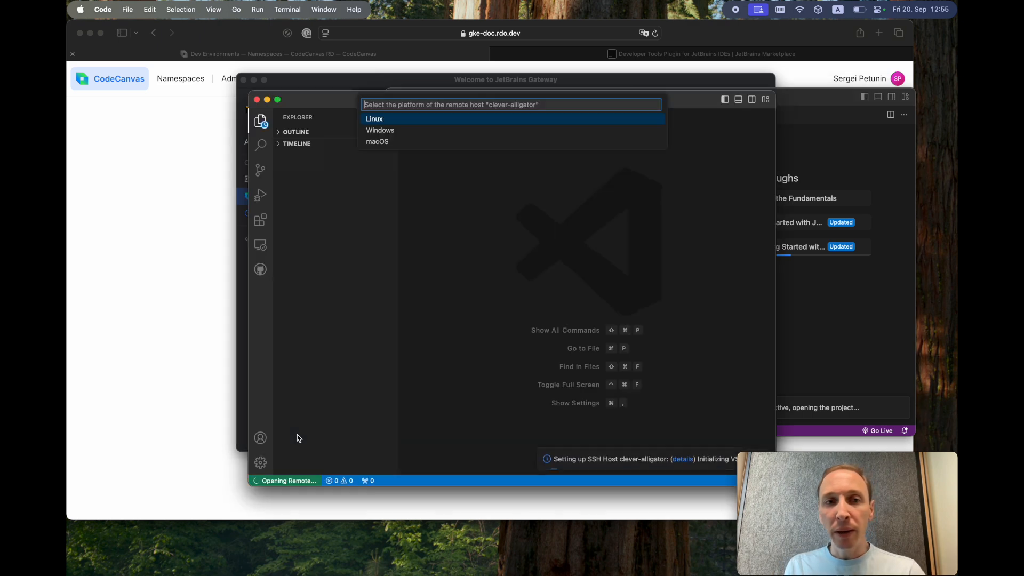
- Open the workspace as Linux and trusted, expand src/main/java, then hide VS Code
{"action": "left_click", "coordinate": [384, 120]}
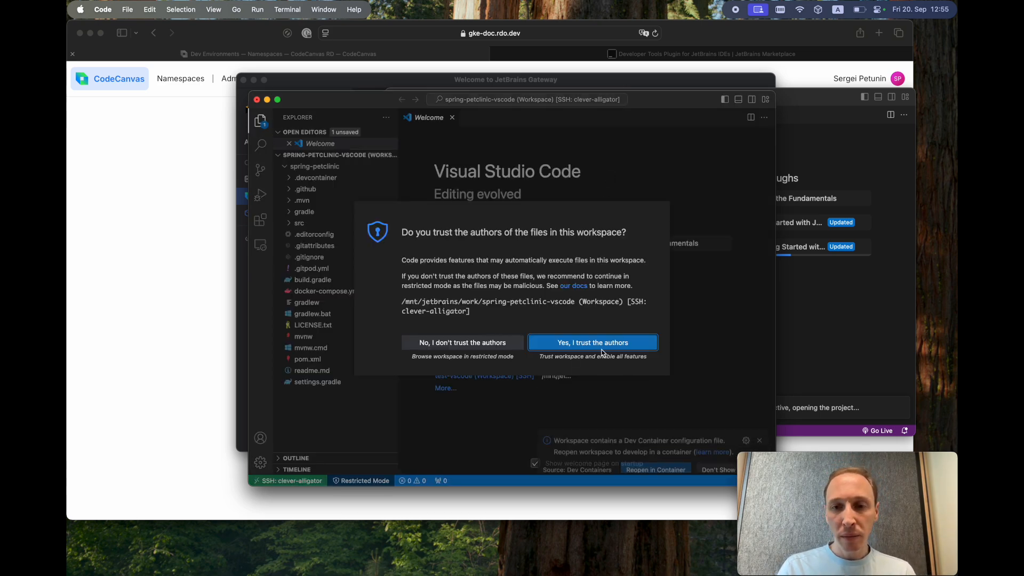
{"action": "left_click", "coordinate": [593, 342]}
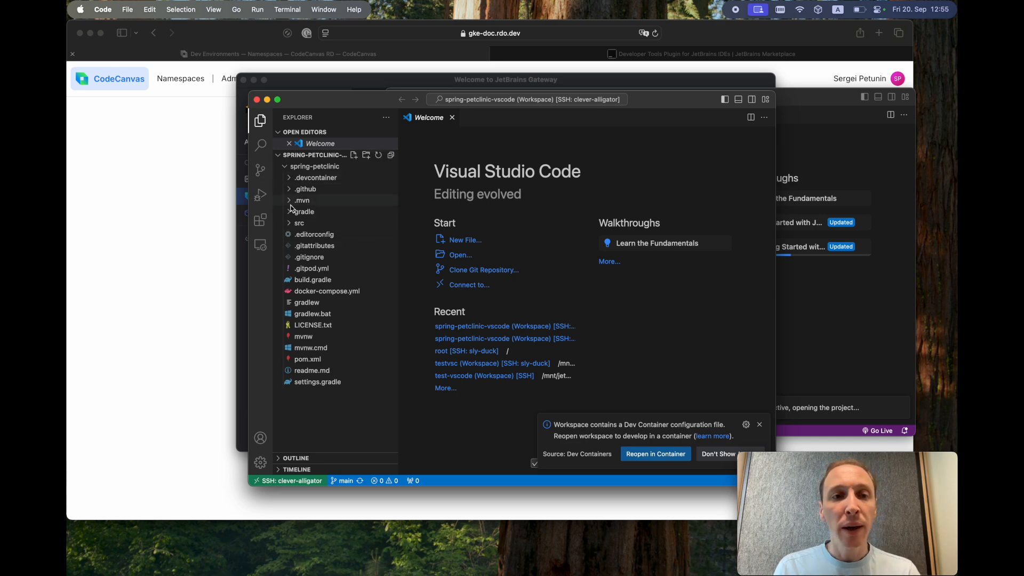
{"action": "left_click", "coordinate": [290, 224]}
{"action": "left_click", "coordinate": [292, 247]}
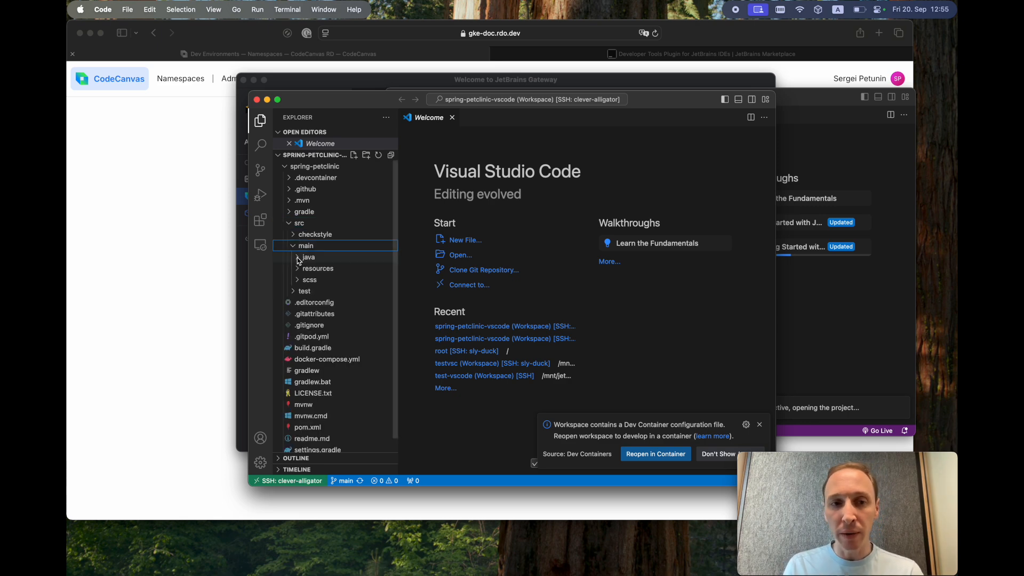
{"action": "left_click", "coordinate": [299, 259]}
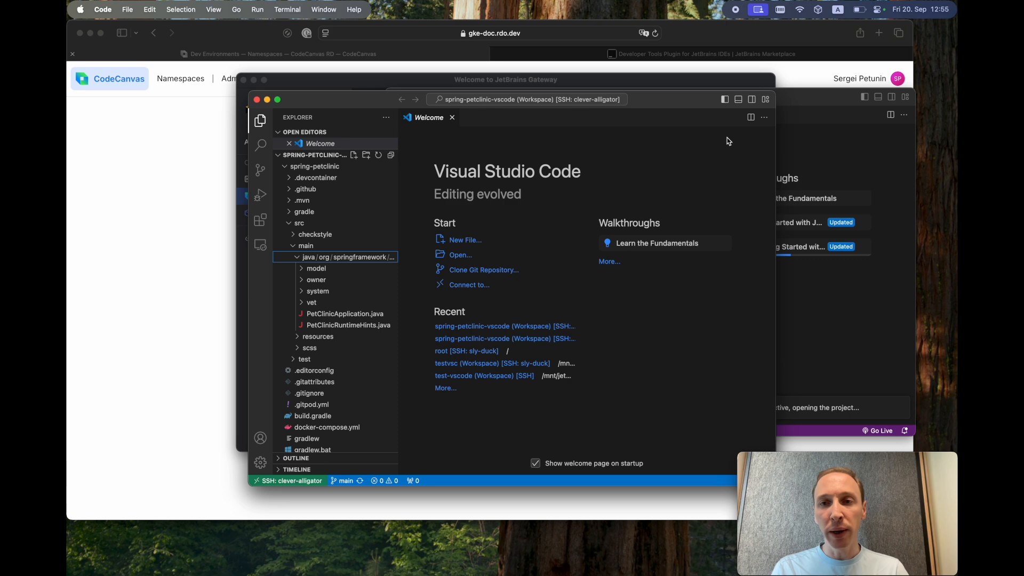
{"action": "left_click_drag", "start_coordinate": [676, 103], "coordinate": [686, 96]}
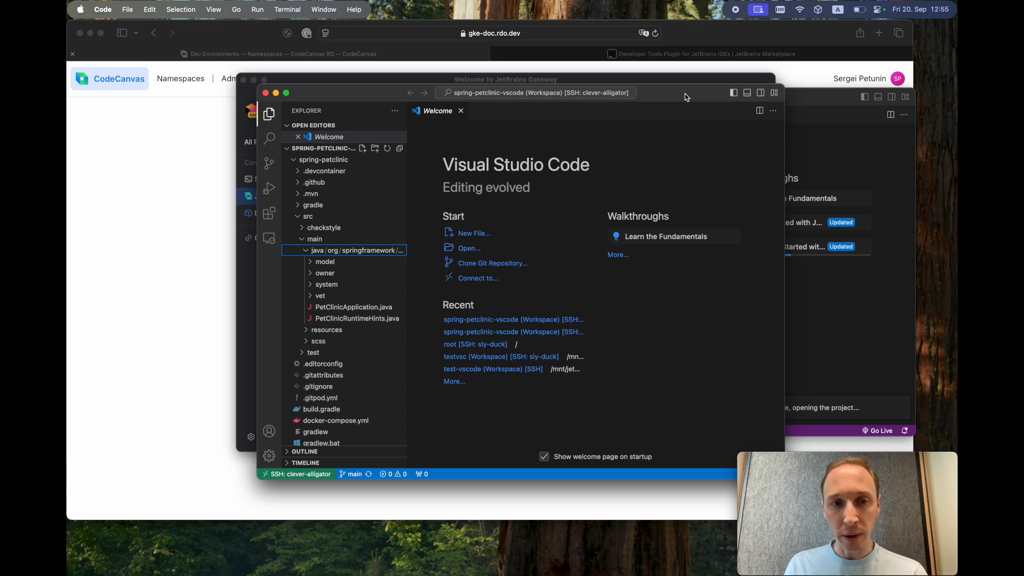
{"action": "key", "text": "super+h"}
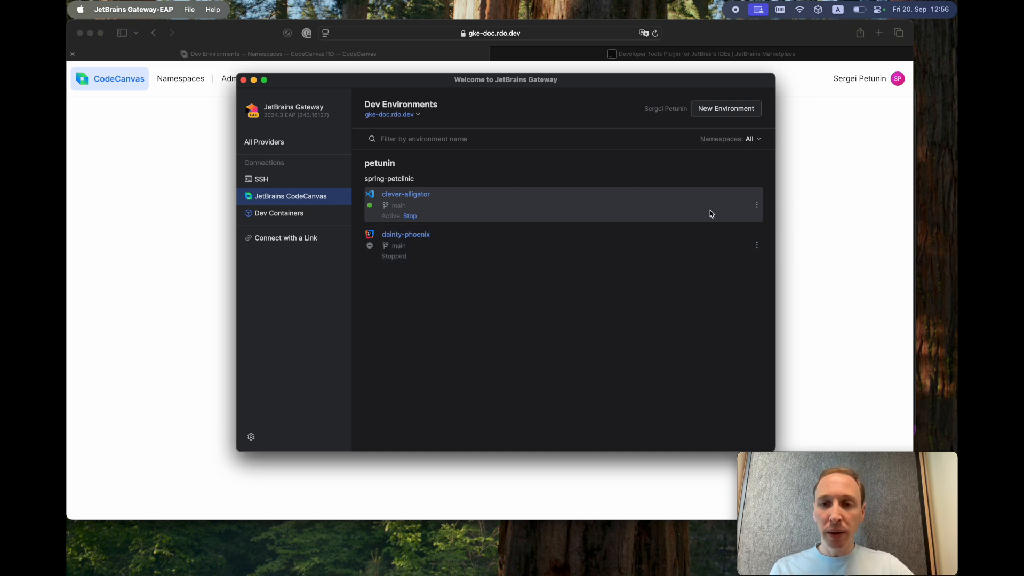
- In Terminal, connect to the remote host with ssh clever-alligator
{"action": "key", "text": "super+Tab"}
{"action": "key", "text": "super+Tab"}
{"action": "key", "text": "super+Tab"}
{"action": "left_click", "coordinate": [476, 305]}
{"action": "type", "text": "ss"}
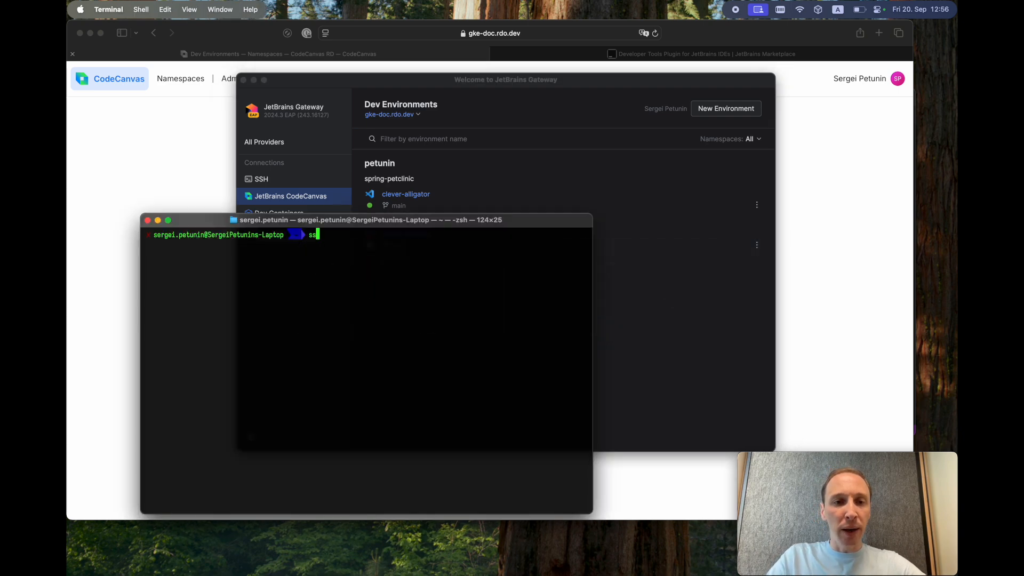
{"action": "type", "text": "h clever-al"}
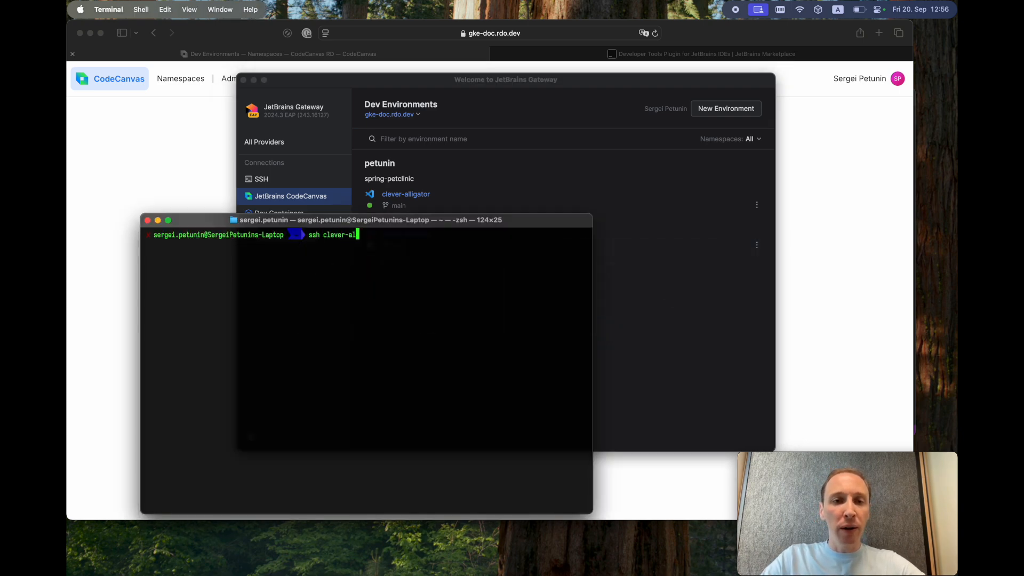
{"action": "type", "text": "ligator"}
{"action": "key", "text": "Return"}
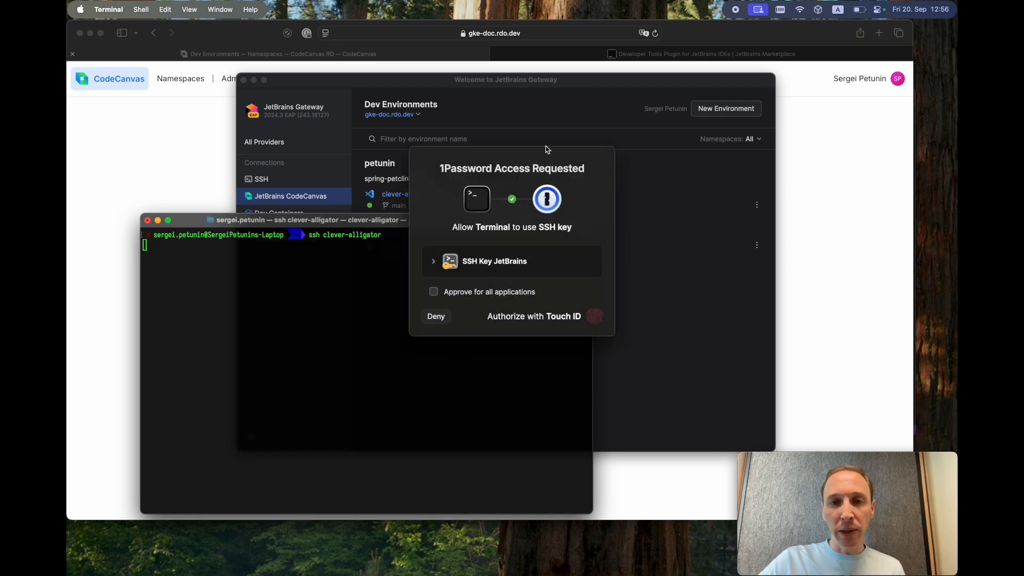
- List the remote home directory with ls -la, then bring Gateway to the front
{"action": "key", "text": "Return"}
{"action": "key", "text": "Return"}
{"action": "key", "text": "Return"}
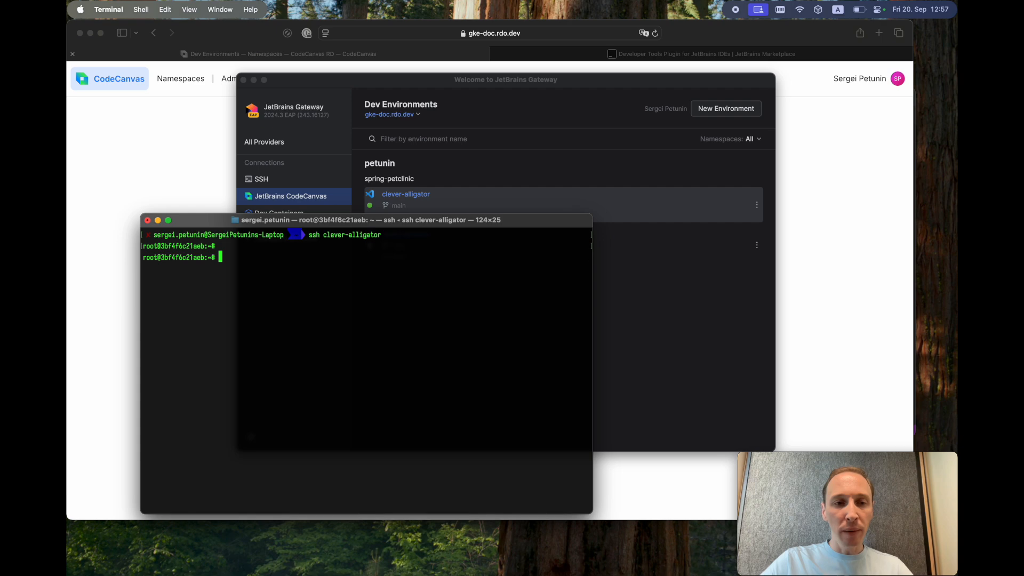
{"action": "type", "text": "ls -la"}
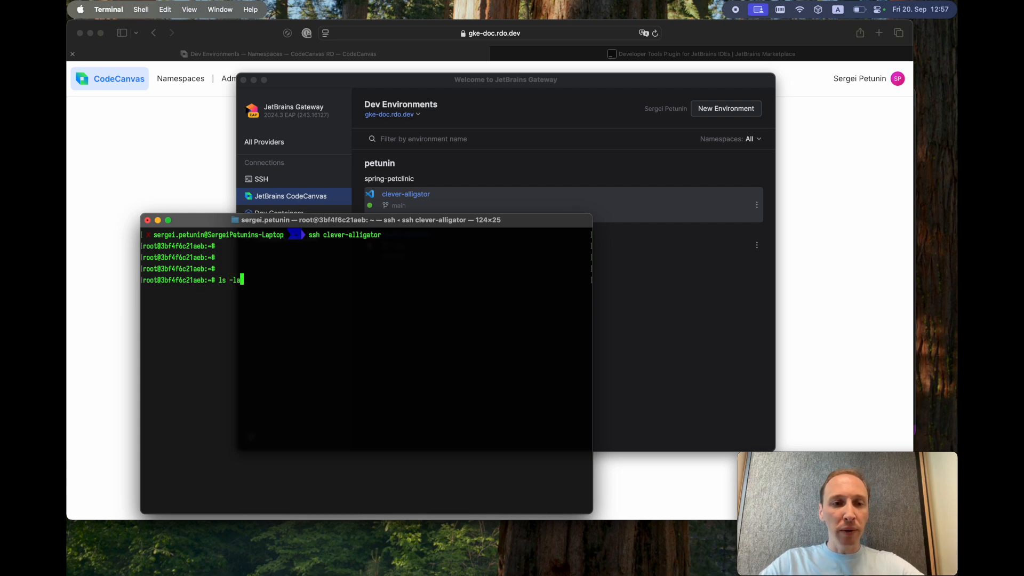
{"action": "key", "text": "Return"}
{"action": "left_click", "coordinate": [737, 293]}
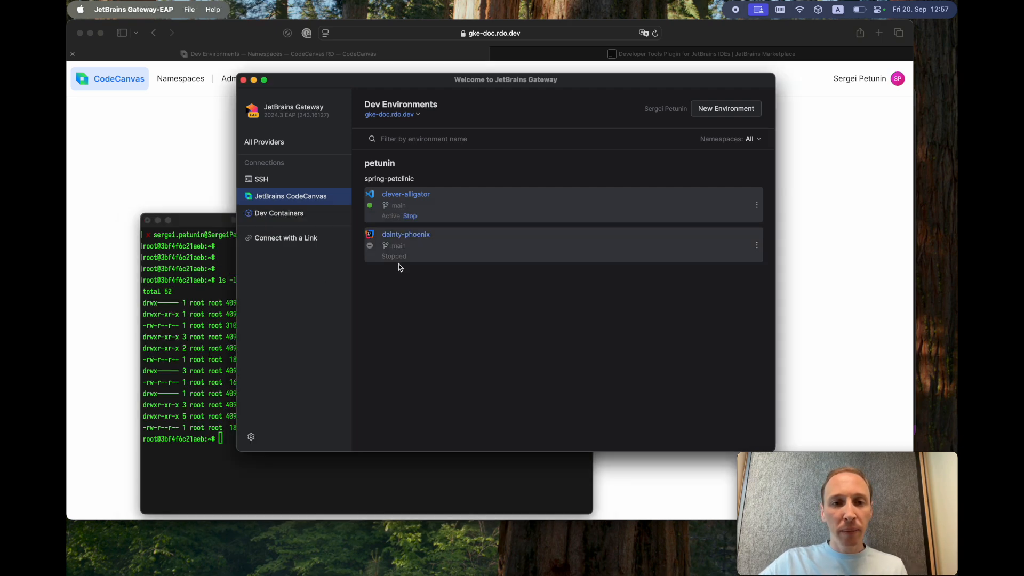
{"action": "left_click", "coordinate": [165, 395]}
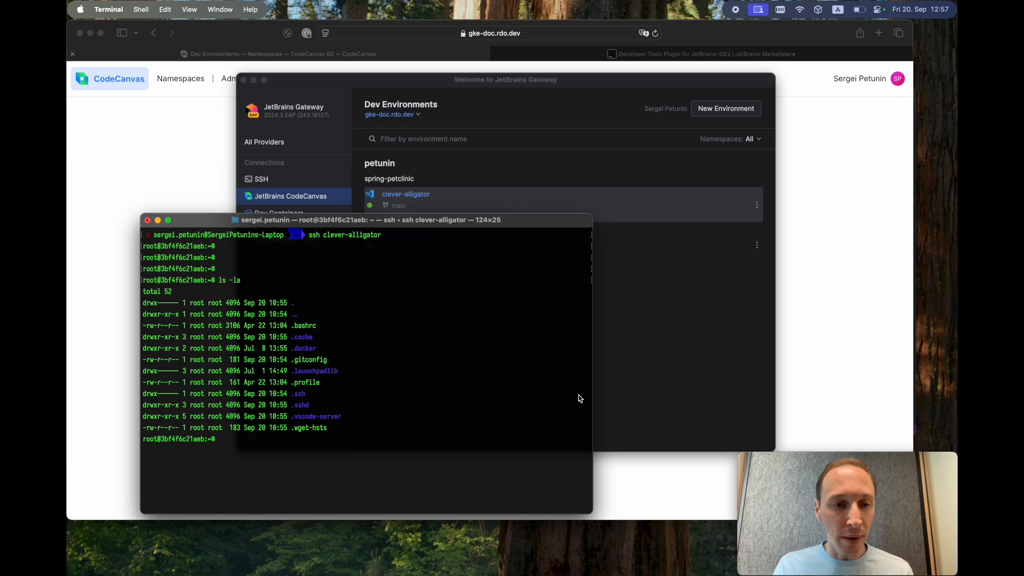
{"action": "left_click", "coordinate": [614, 350]}
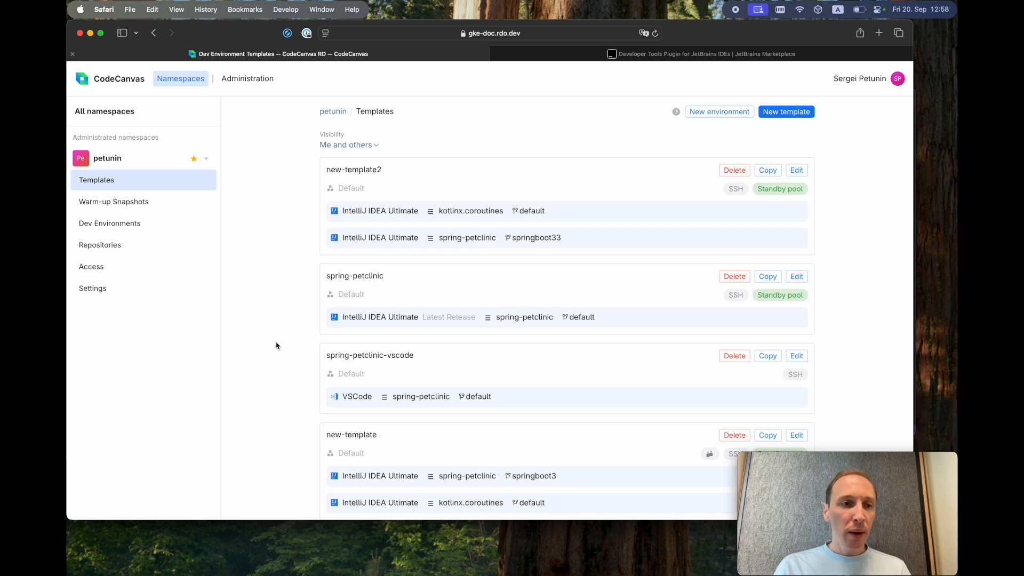
- Review the namespace's connected repositories, abandon a new connection, and return to Templates
{"action": "left_click", "coordinate": [131, 249]}
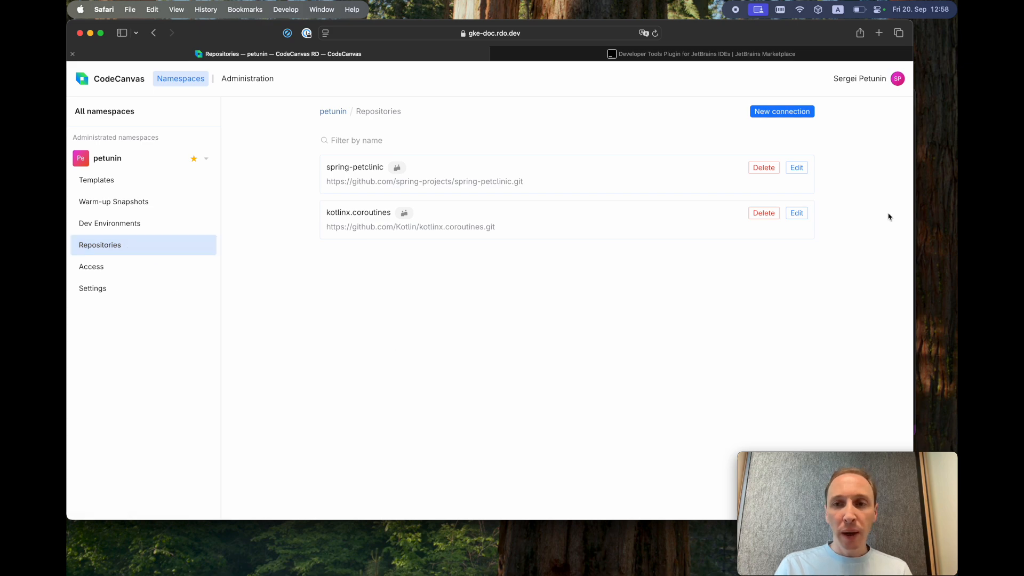
{"action": "left_click", "coordinate": [787, 119]}
{"action": "left_click", "coordinate": [388, 197]}
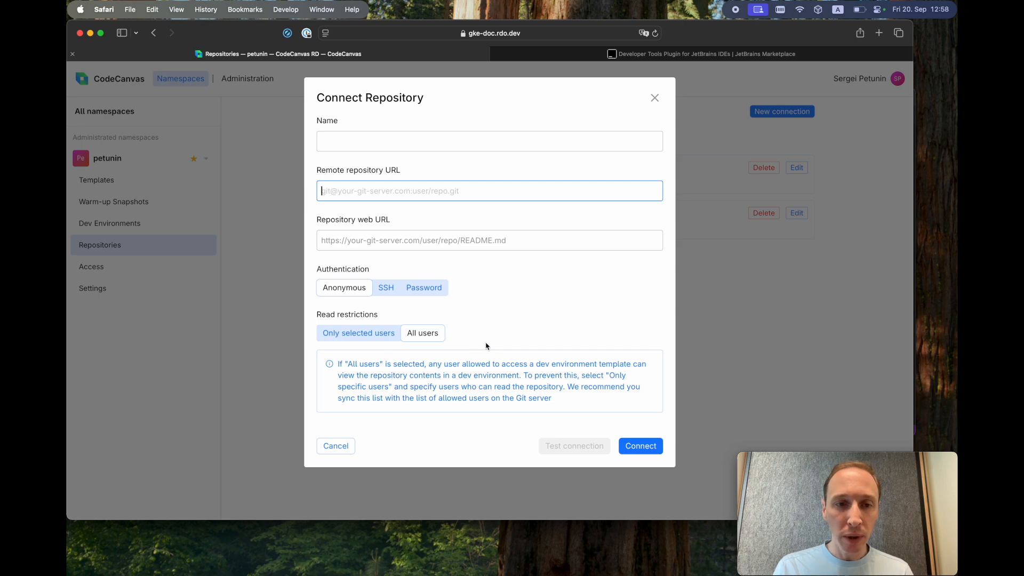
{"action": "left_click", "coordinate": [337, 447]}
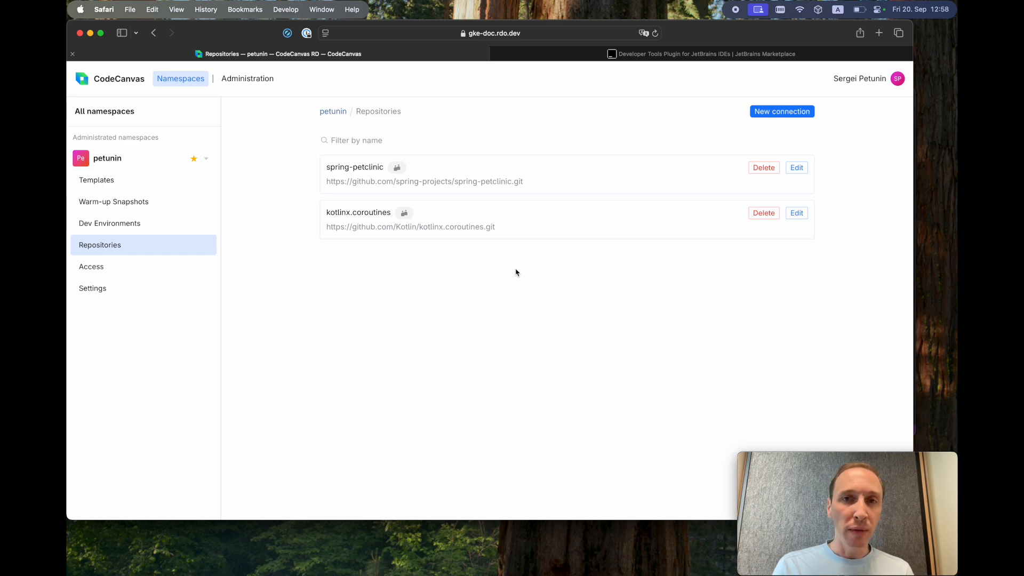
{"action": "left_click", "coordinate": [139, 183]}
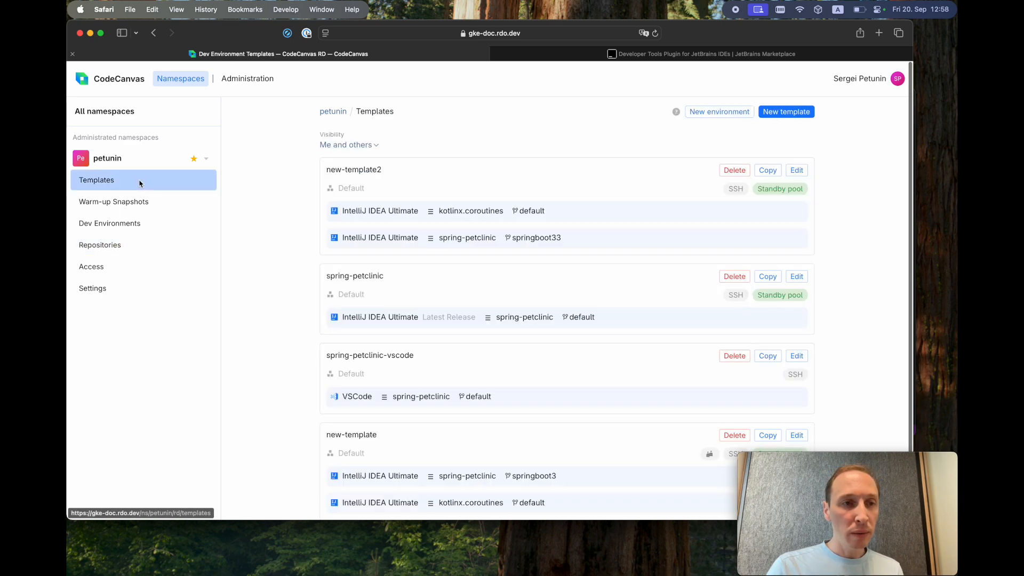
- Start template 'new-template-3' using repositories spring-petclinic and kotlinx.coroutines
{"action": "left_click", "coordinate": [797, 113]}
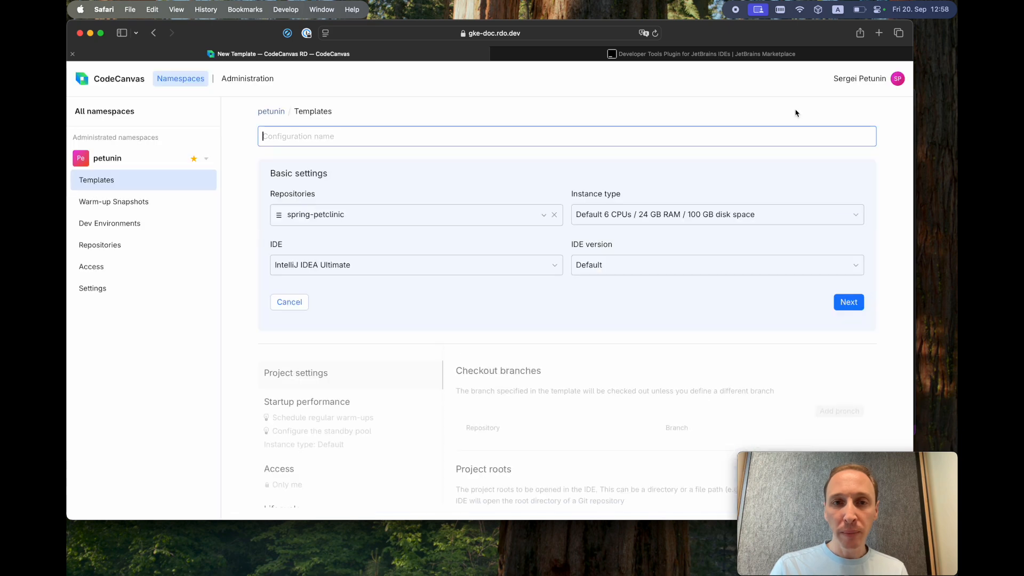
{"action": "type", "text": "new-template-3"}
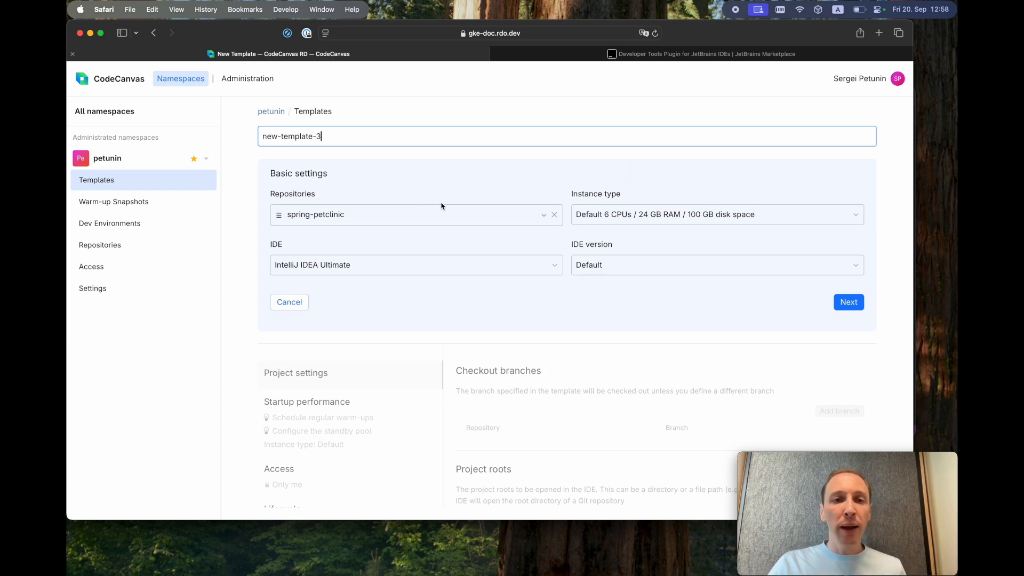
{"action": "left_click", "coordinate": [447, 219]}
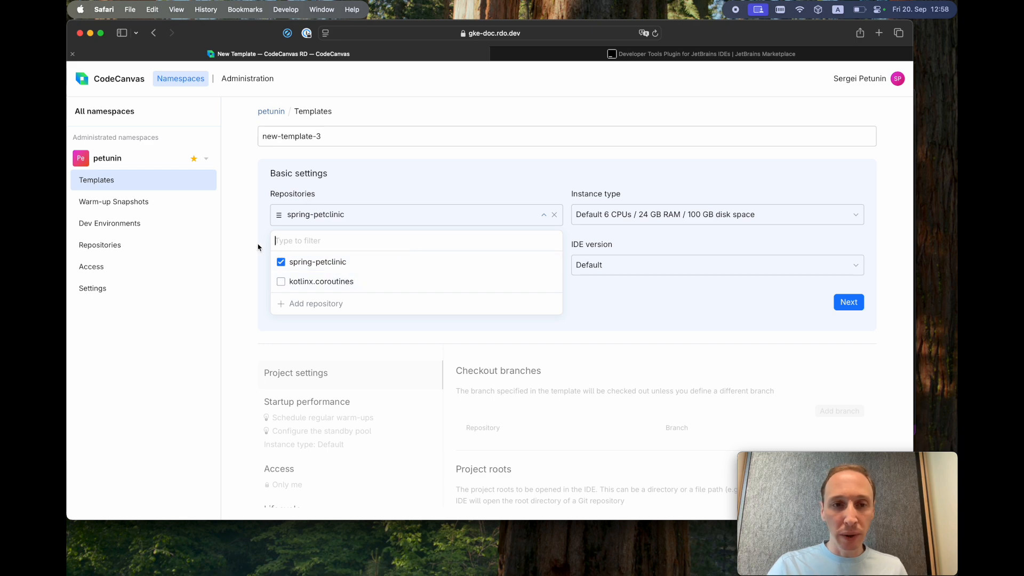
{"action": "left_click", "coordinate": [334, 285]}
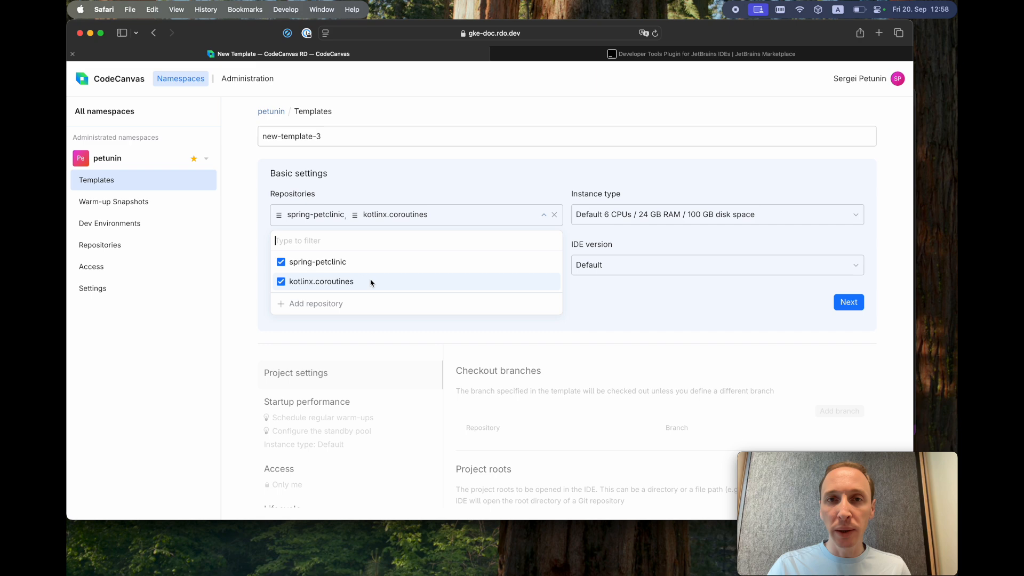
{"action": "left_click", "coordinate": [316, 304]}
{"action": "left_click", "coordinate": [340, 448]}
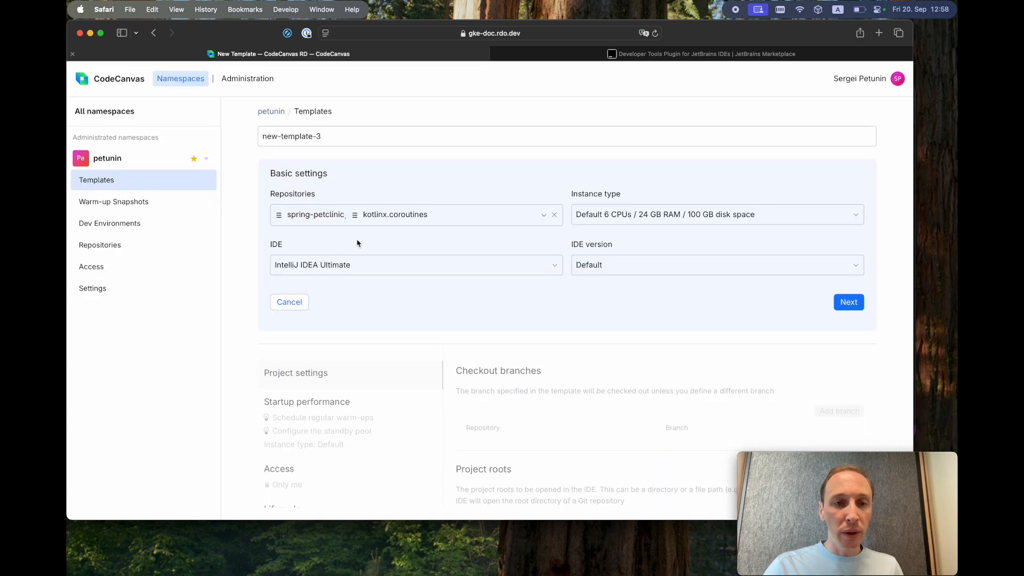
{"action": "left_click", "coordinate": [486, 215]}
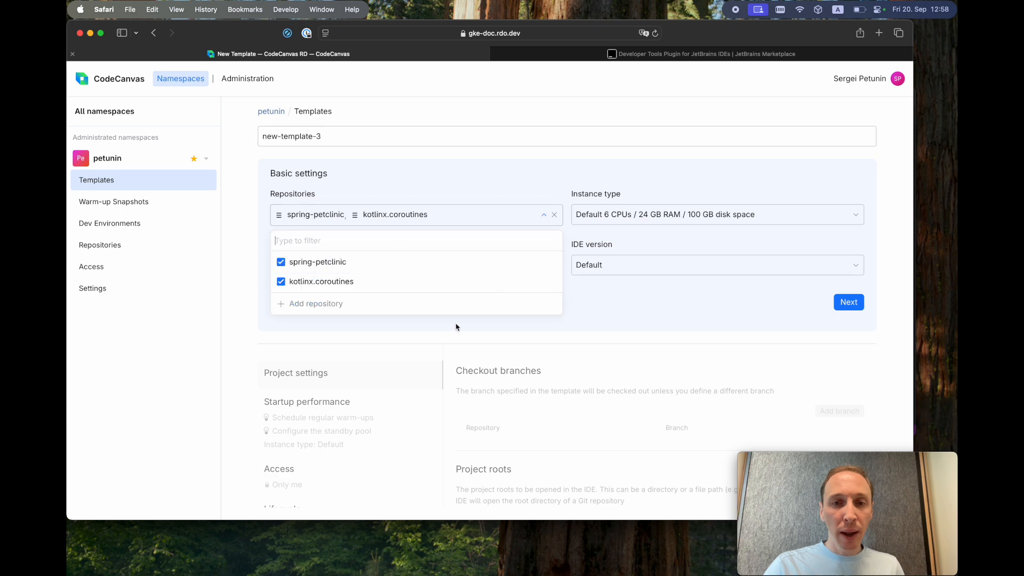
{"action": "left_click", "coordinate": [664, 171]}
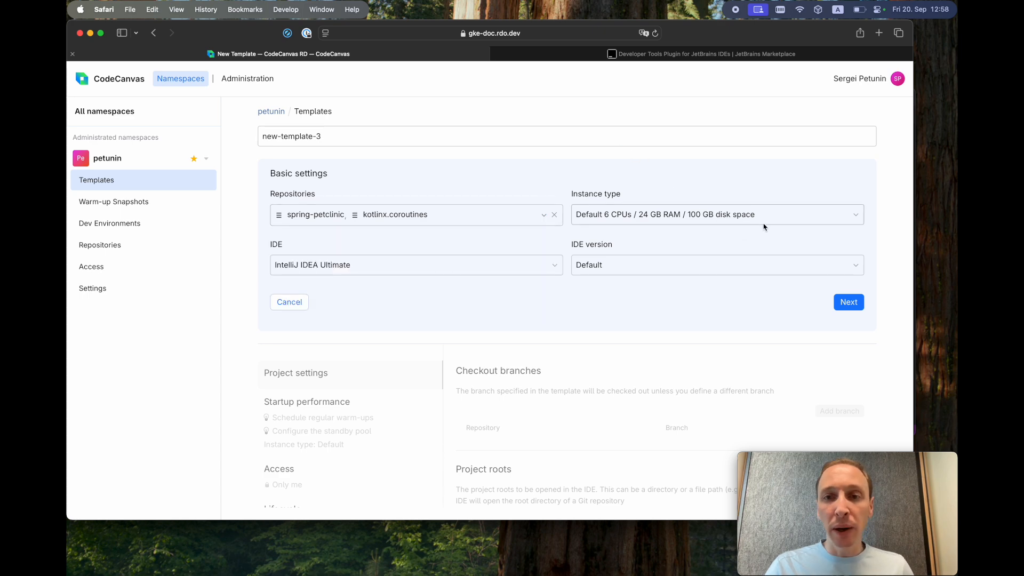
- Keep the Default instance type and IntelliJ IDEA Ultimate at Default version, then continue
{"action": "left_click", "coordinate": [856, 218]}
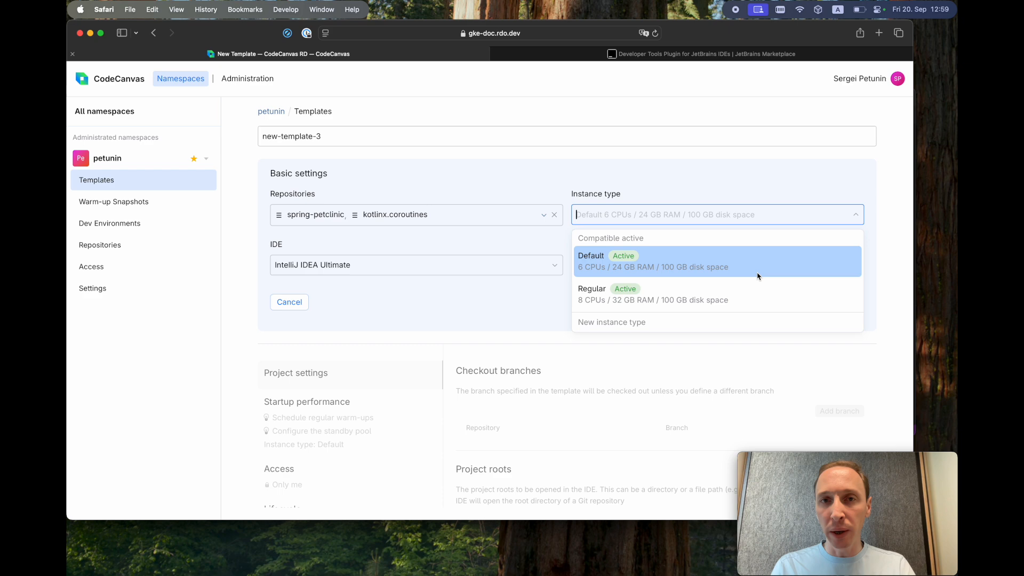
{"action": "left_click", "coordinate": [902, 302]}
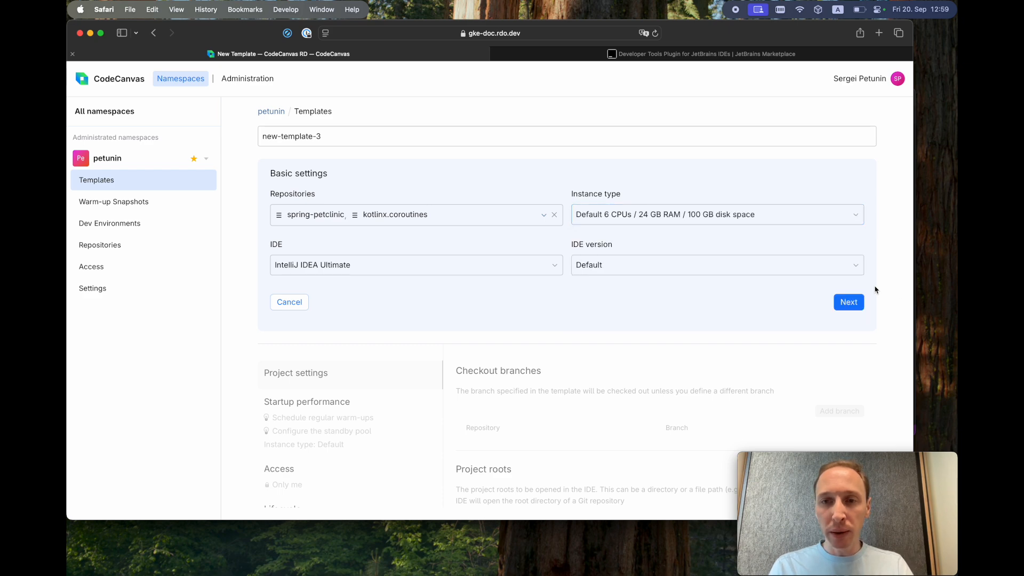
{"action": "left_click", "coordinate": [359, 269]}
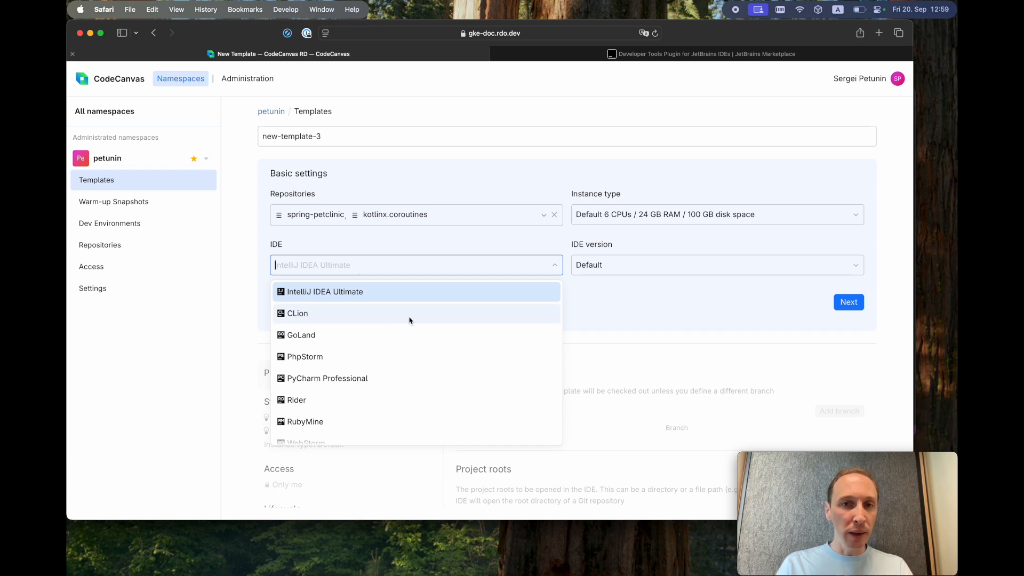
{"action": "scroll", "coordinate": [407, 344], "scroll_direction": "down", "scroll_amount": 2}
{"action": "scroll", "coordinate": [407, 347], "scroll_direction": "up", "scroll_amount": 2}
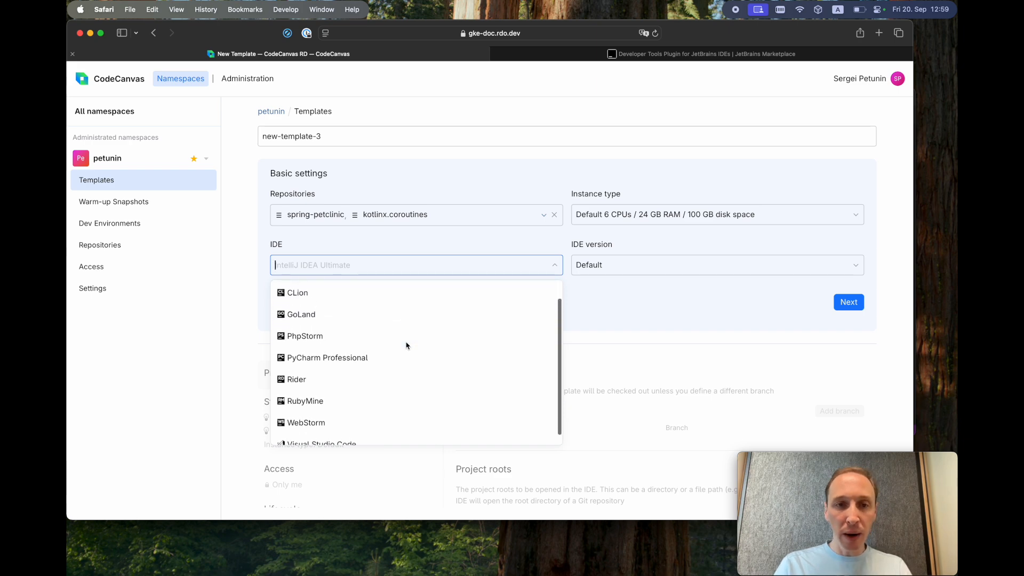
{"action": "scroll", "coordinate": [328, 373], "scroll_direction": "down", "scroll_amount": 2}
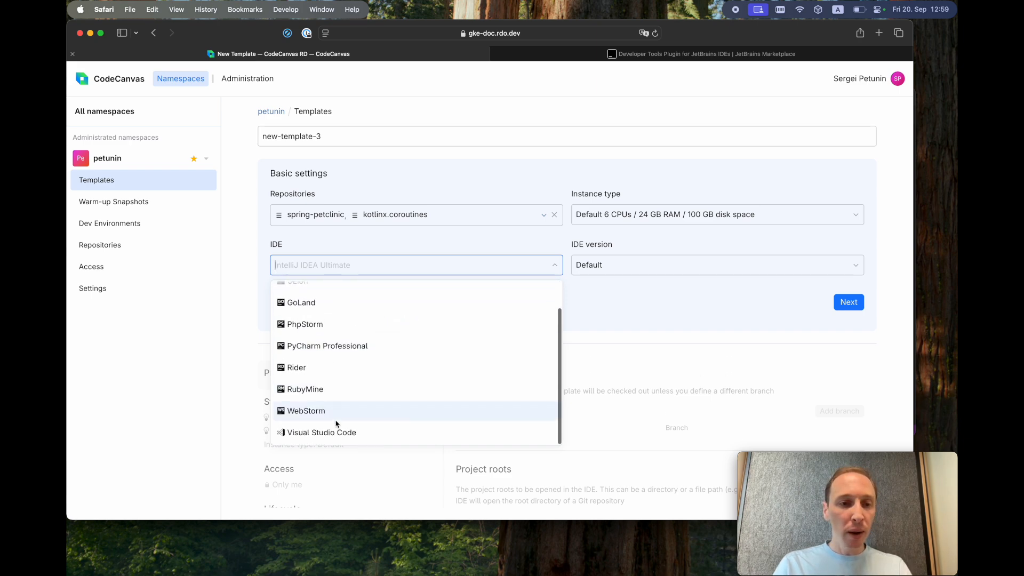
{"action": "scroll", "coordinate": [342, 374], "scroll_direction": "up", "scroll_amount": 2}
{"action": "scroll", "coordinate": [384, 330], "scroll_direction": "down", "scroll_amount": 3}
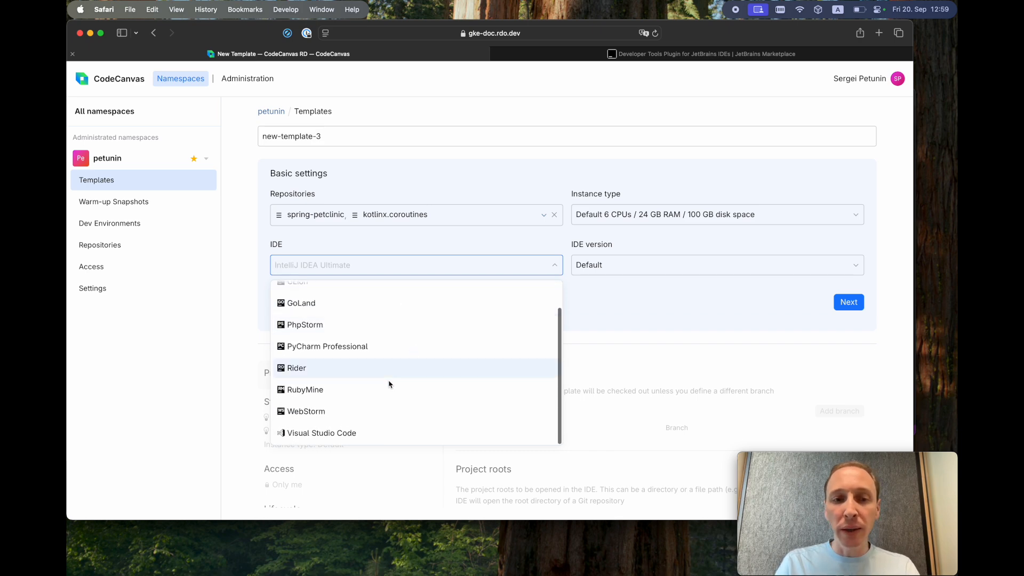
{"action": "left_click", "coordinate": [673, 291]}
{"action": "left_click", "coordinate": [672, 269]}
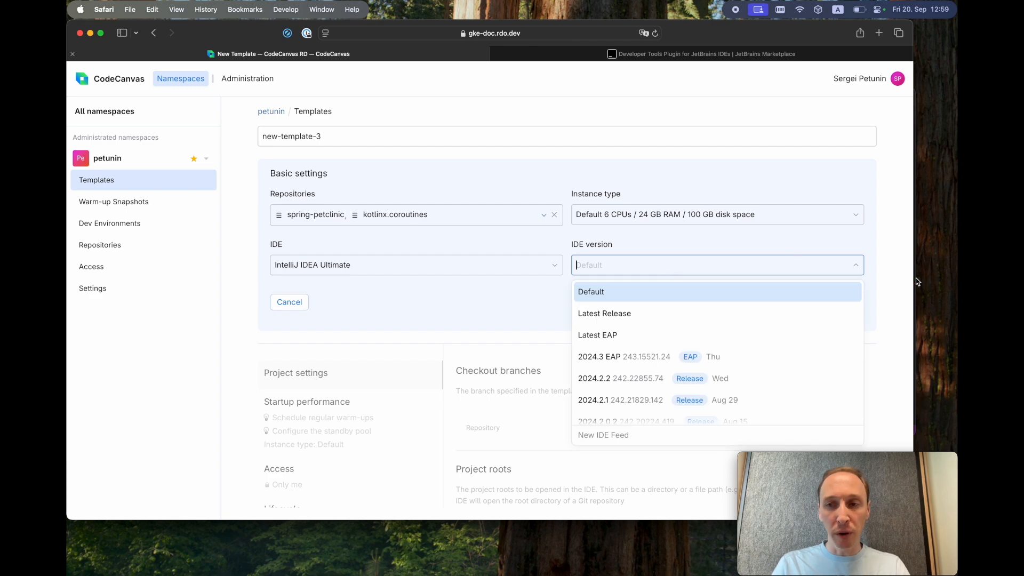
{"action": "left_click", "coordinate": [900, 308]}
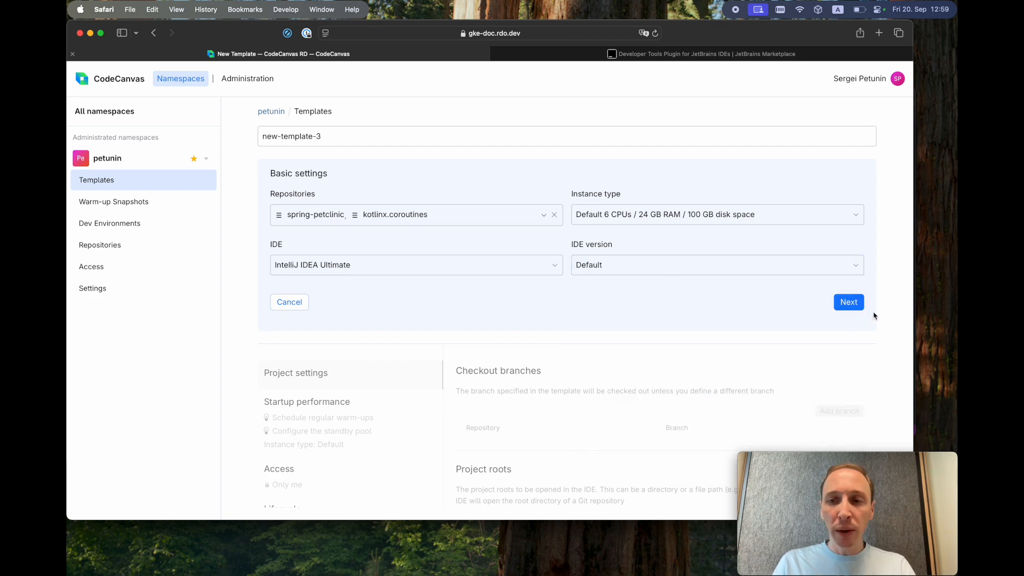
{"action": "left_click", "coordinate": [856, 303]}
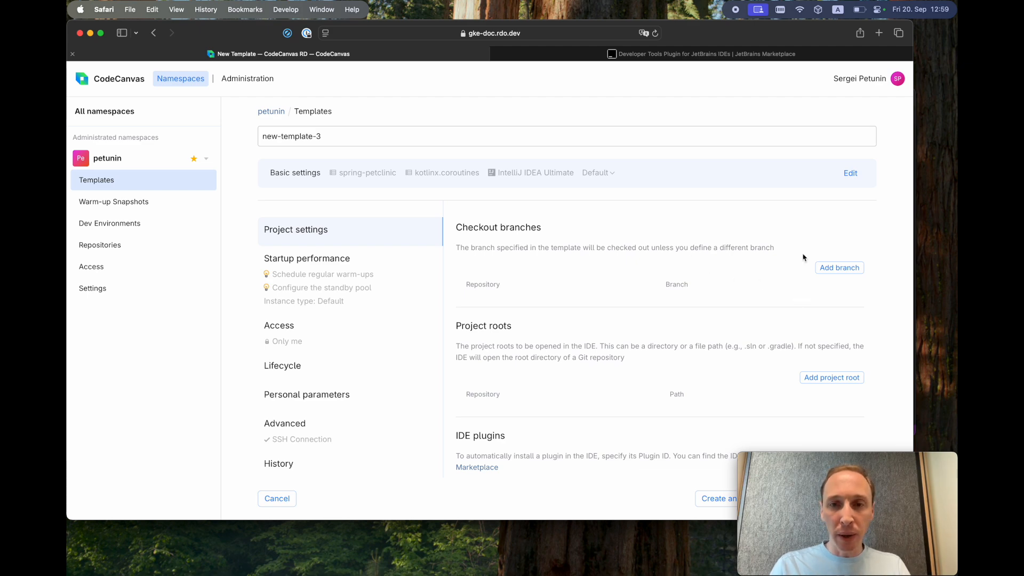
- Add checkout branch springboot3 for spring-petclinic
{"action": "left_click", "coordinate": [837, 268]}
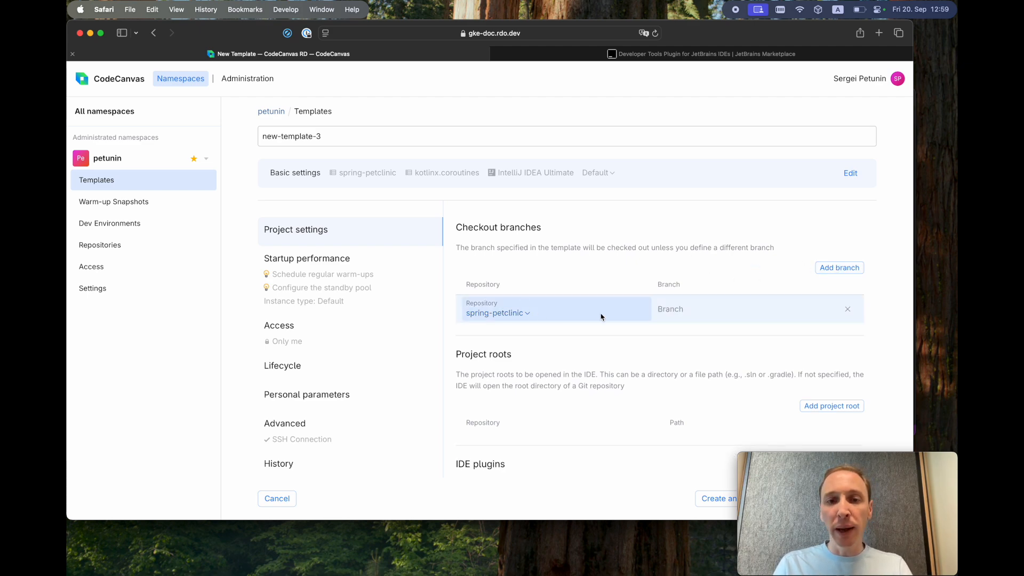
{"action": "left_click", "coordinate": [702, 309]}
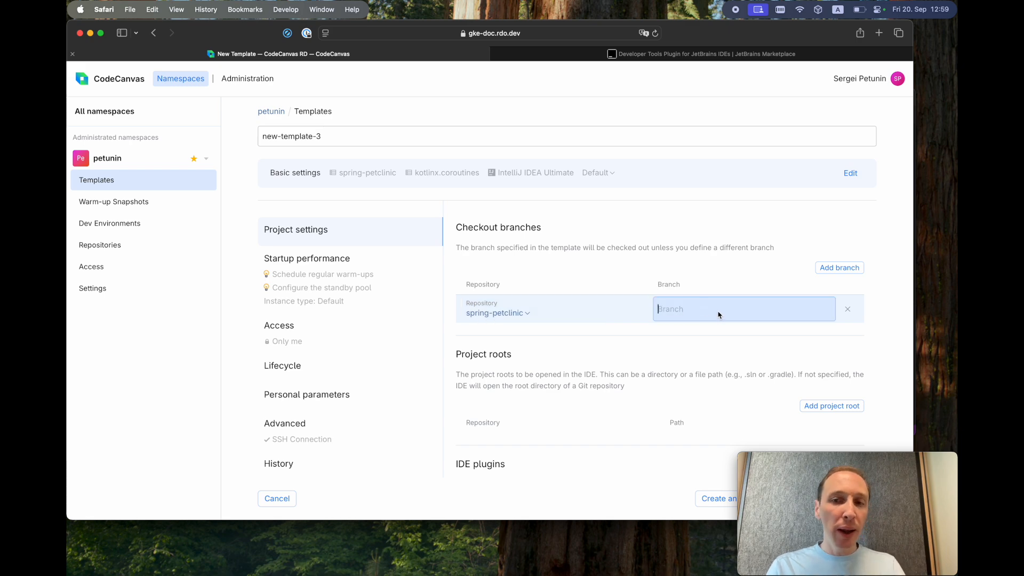
{"action": "type", "text": "spri"}
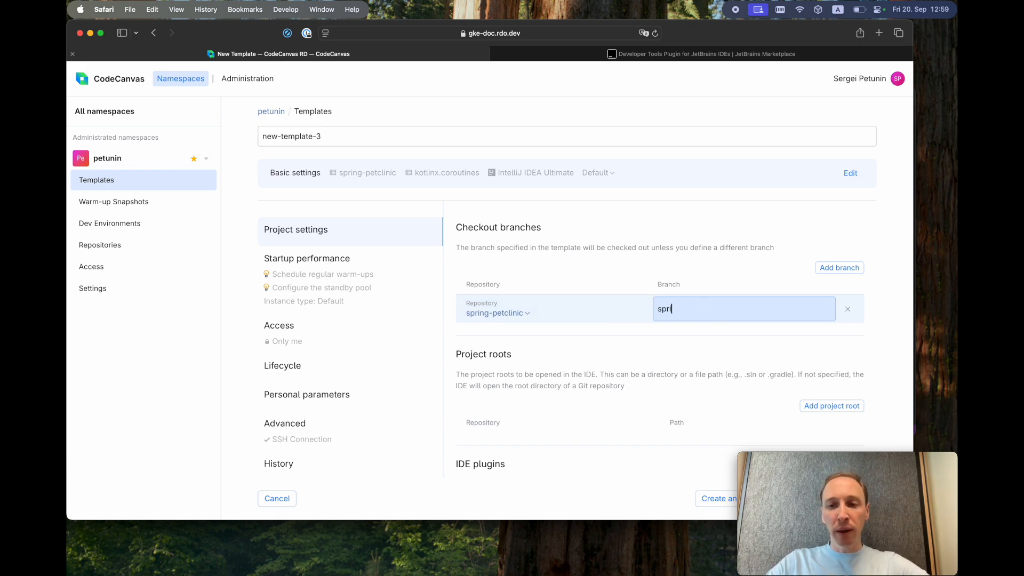
{"action": "type", "text": "ngoboot3"}
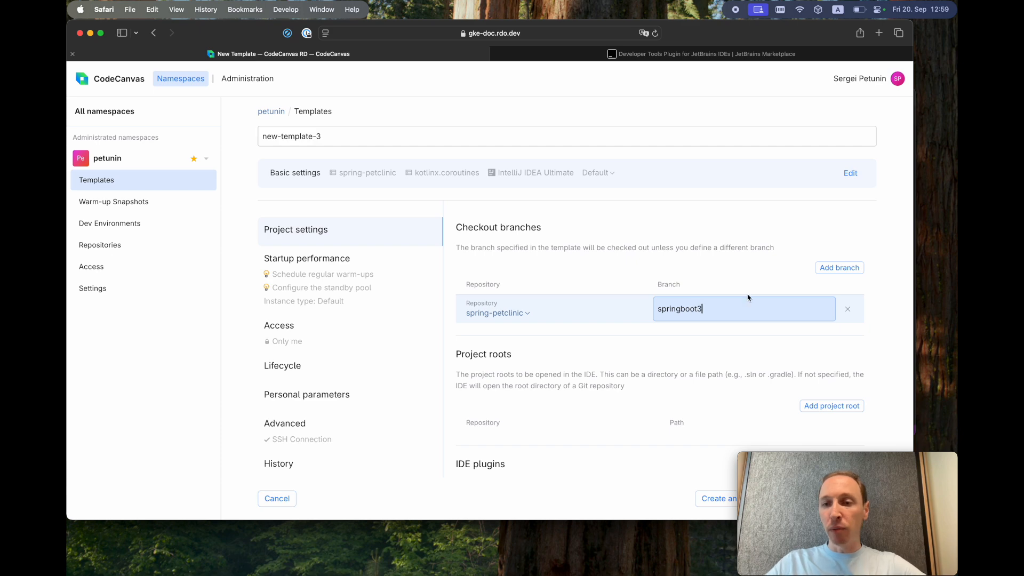
{"action": "left_click", "coordinate": [903, 312]}
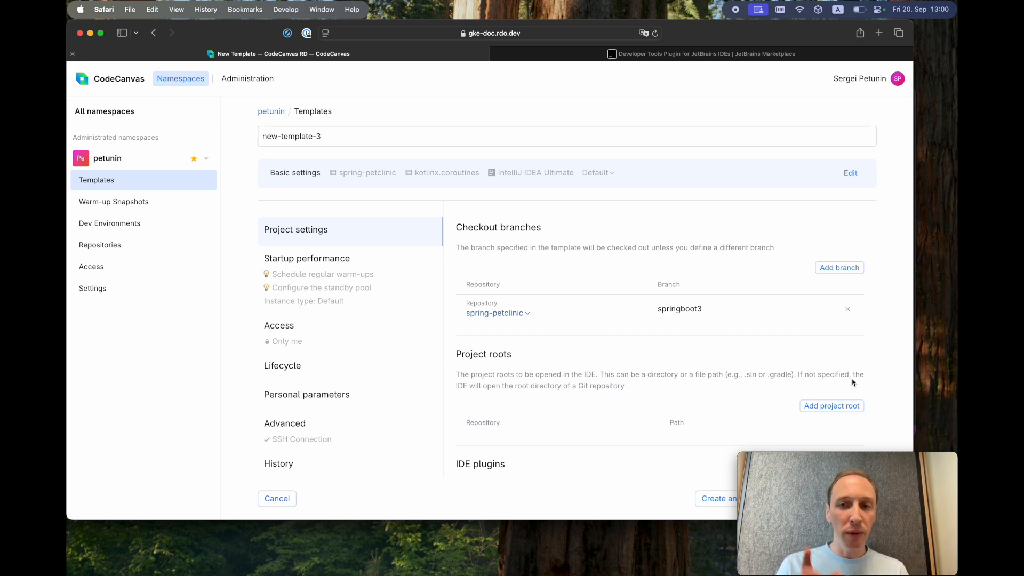
- Add project roots project1/ and project2/ and start an empty IDE plugin entry
{"action": "left_click", "coordinate": [840, 408]}
{"action": "left_click", "coordinate": [833, 406]}
{"action": "scroll", "coordinate": [853, 409], "scroll_direction": "down", "scroll_amount": 3}
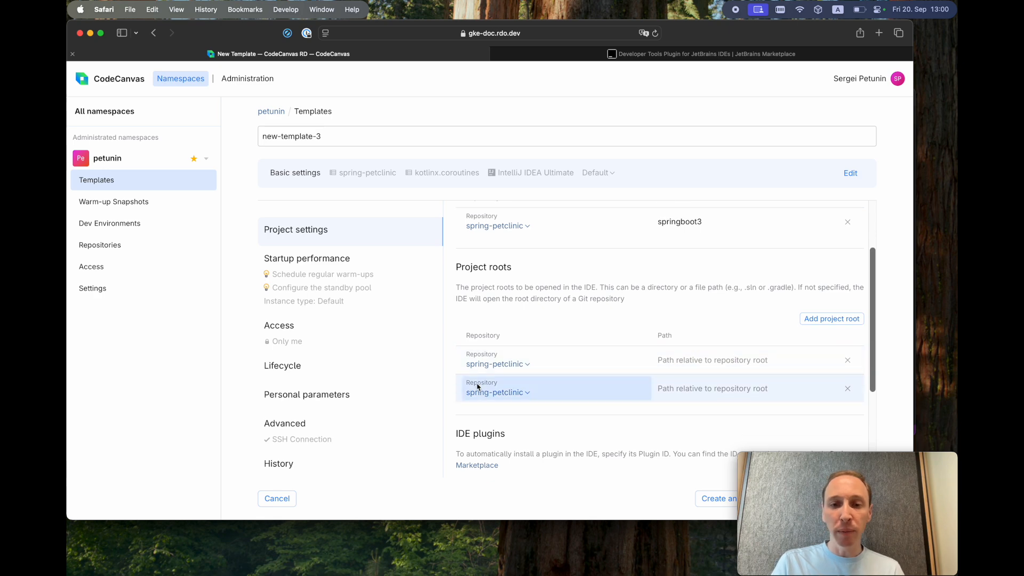
{"action": "left_click", "coordinate": [724, 365]}
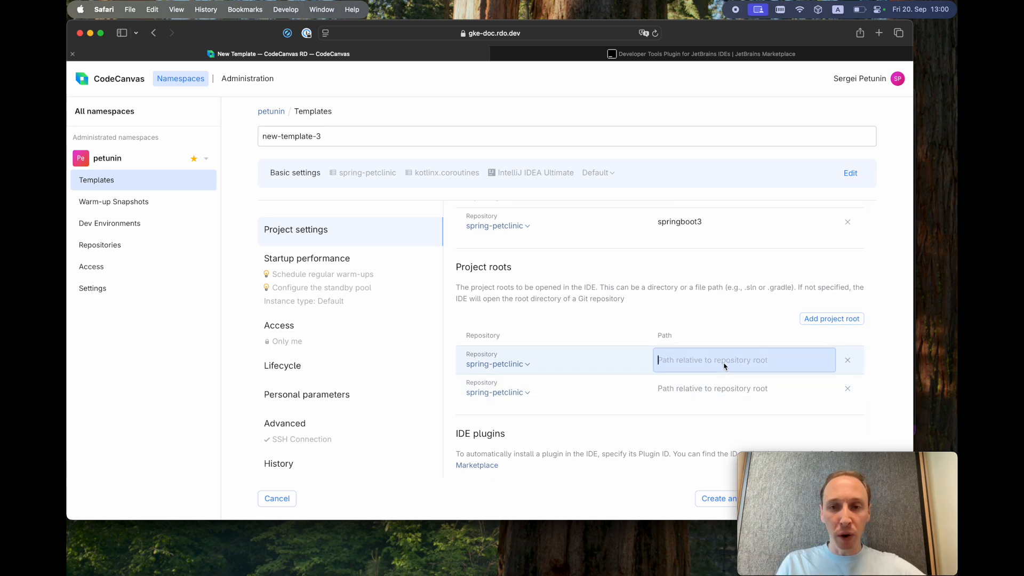
{"action": "scroll", "coordinate": [725, 366], "scroll_direction": "down", "scroll_amount": 1}
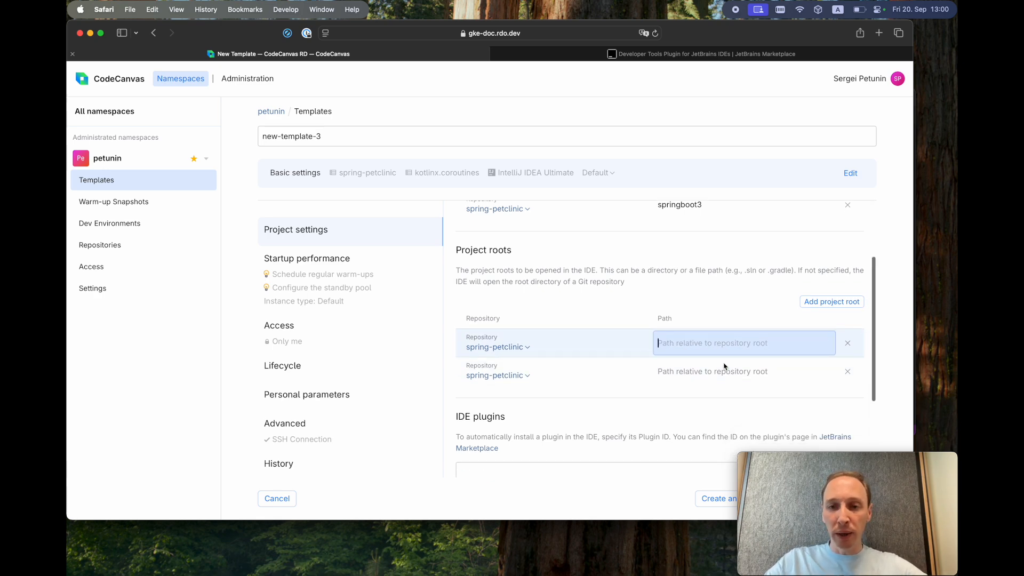
{"action": "type", "text": "project1"}
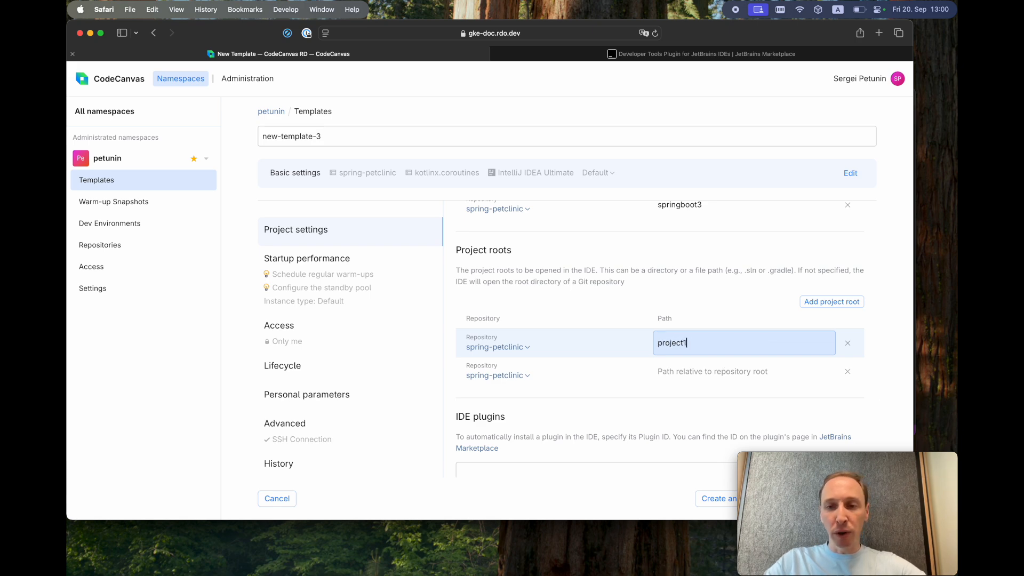
{"action": "type", "text": "/"}
{"action": "left_click", "coordinate": [748, 380]}
{"action": "type", "text": "project2"}
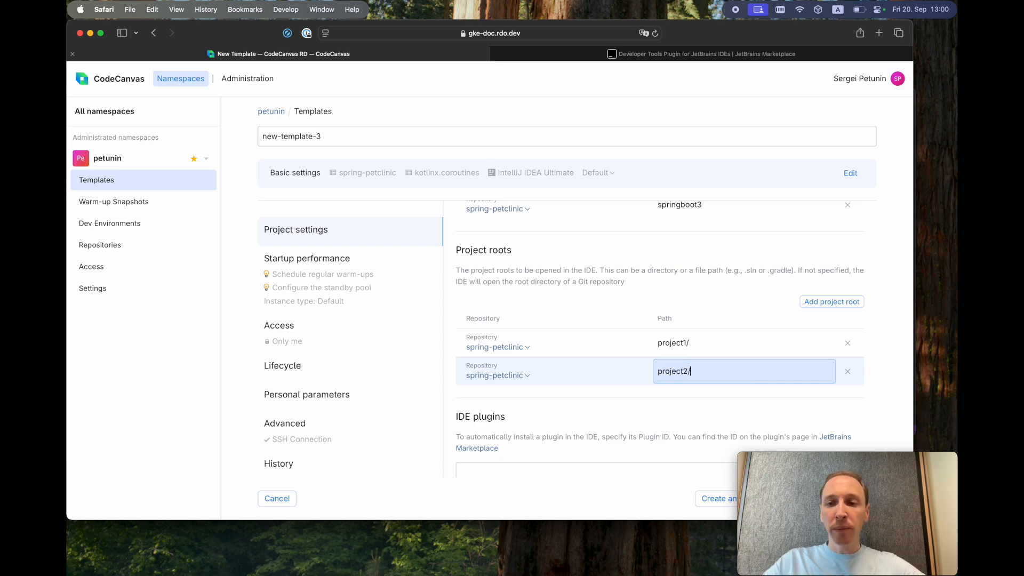
{"action": "left_click", "coordinate": [902, 386]}
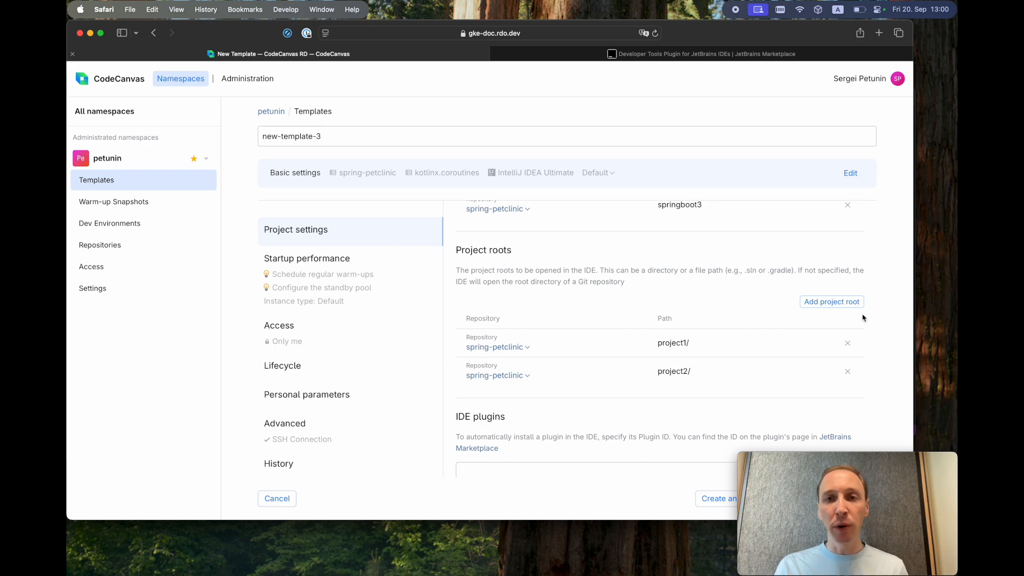
{"action": "scroll", "coordinate": [702, 350], "scroll_direction": "down", "scroll_amount": 3}
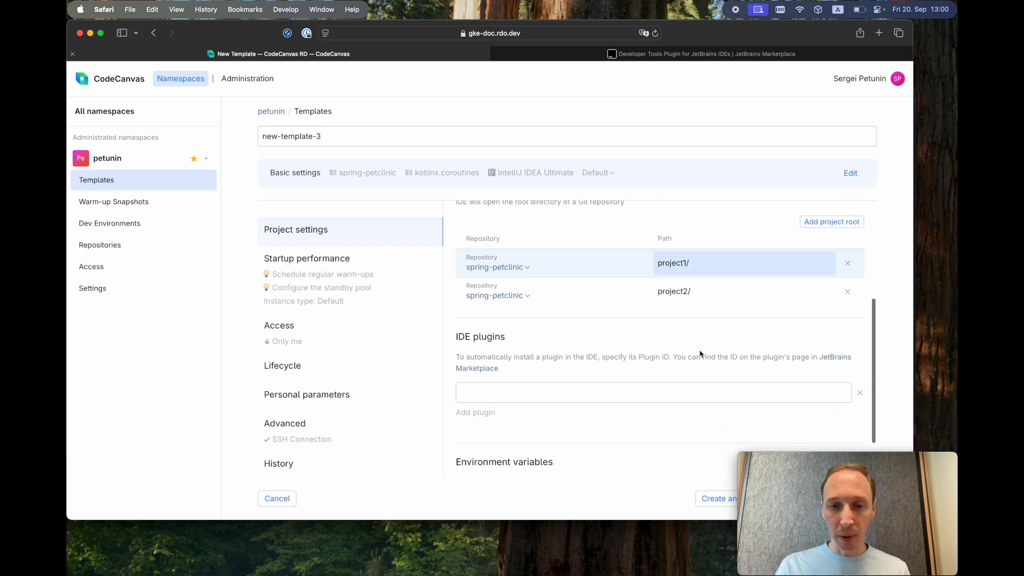
{"action": "left_click", "coordinate": [551, 391]}
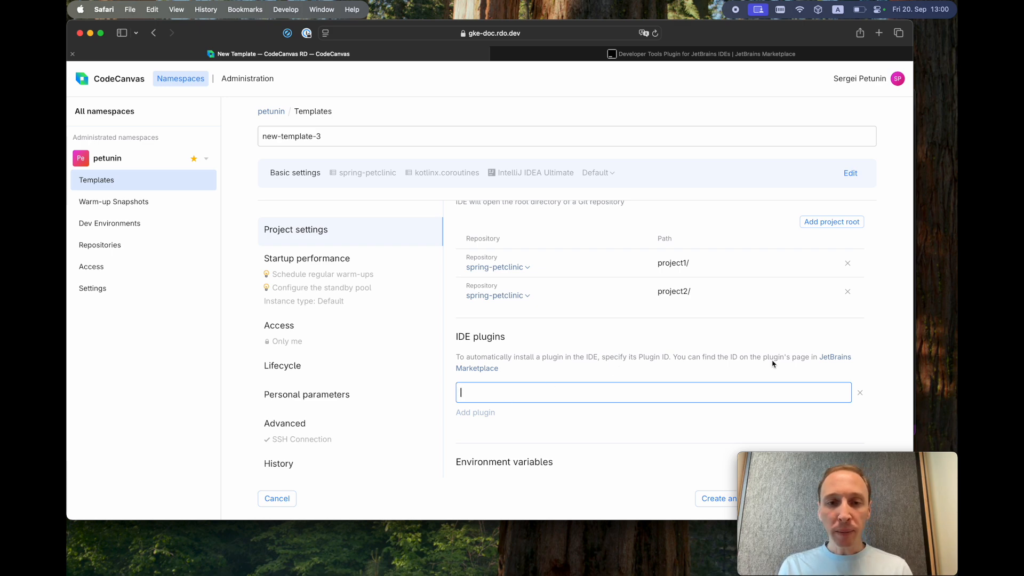
- Copy the Developer Tools plugin ID from JetBrains Marketplace and return to CodeCanvas
{"action": "left_click", "coordinate": [836, 358]}
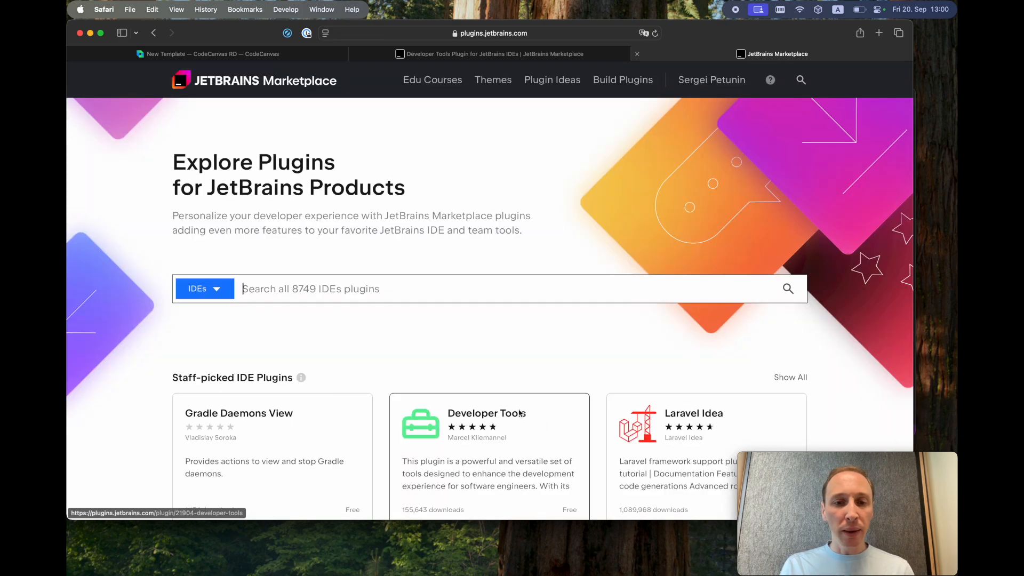
{"action": "scroll", "coordinate": [539, 328], "scroll_direction": "down", "scroll_amount": 3}
{"action": "left_click", "coordinate": [532, 331]}
{"action": "scroll", "coordinate": [340, 361], "scroll_direction": "down", "scroll_amount": 20}
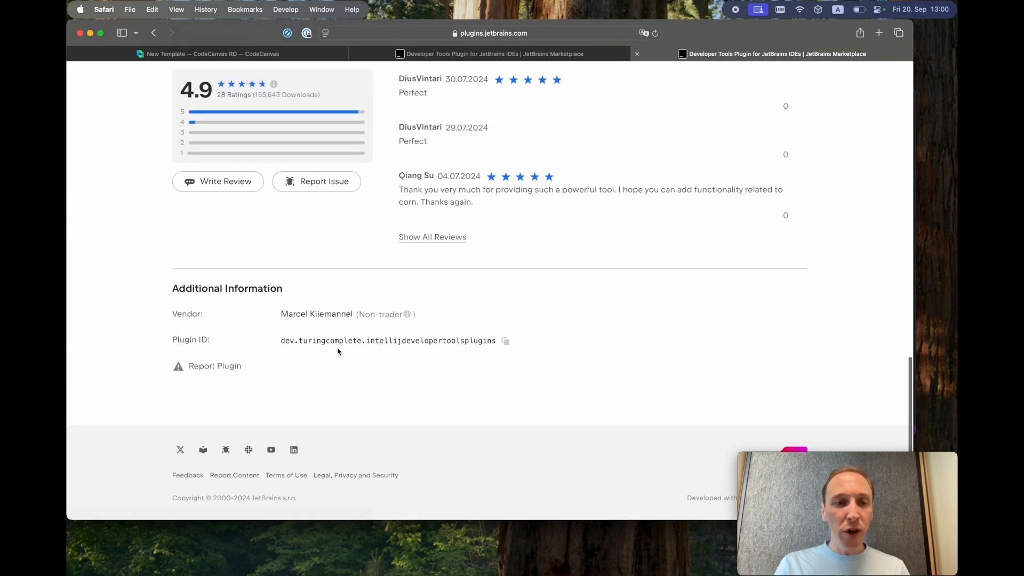
{"action": "left_click", "coordinate": [505, 340]}
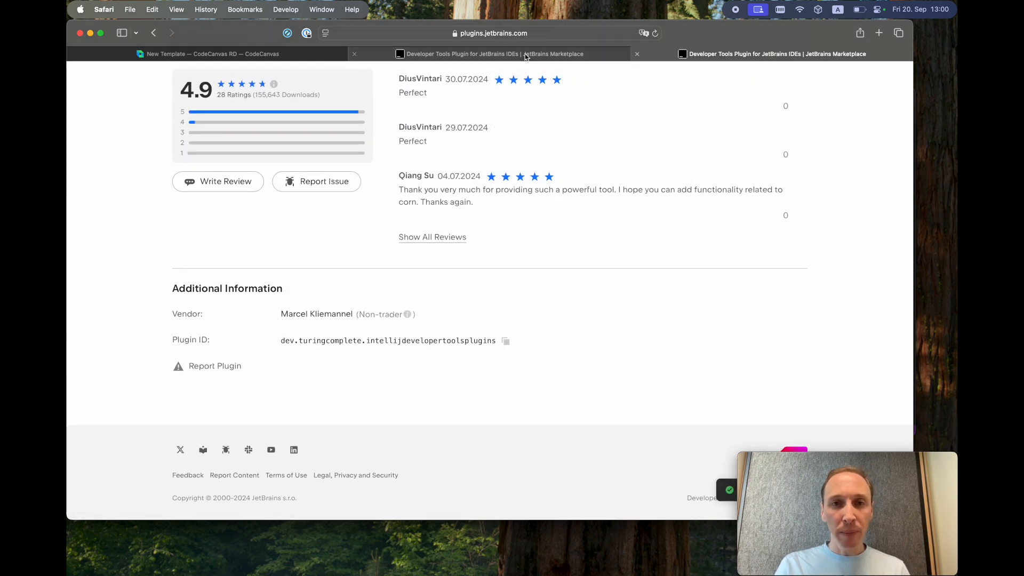
{"action": "left_click", "coordinate": [288, 55]}
- Paste plugin ID dev.turingcomplete.intellijdevelopertoolsplugins into the IDE plugin entry
{"action": "left_click", "coordinate": [514, 391]}
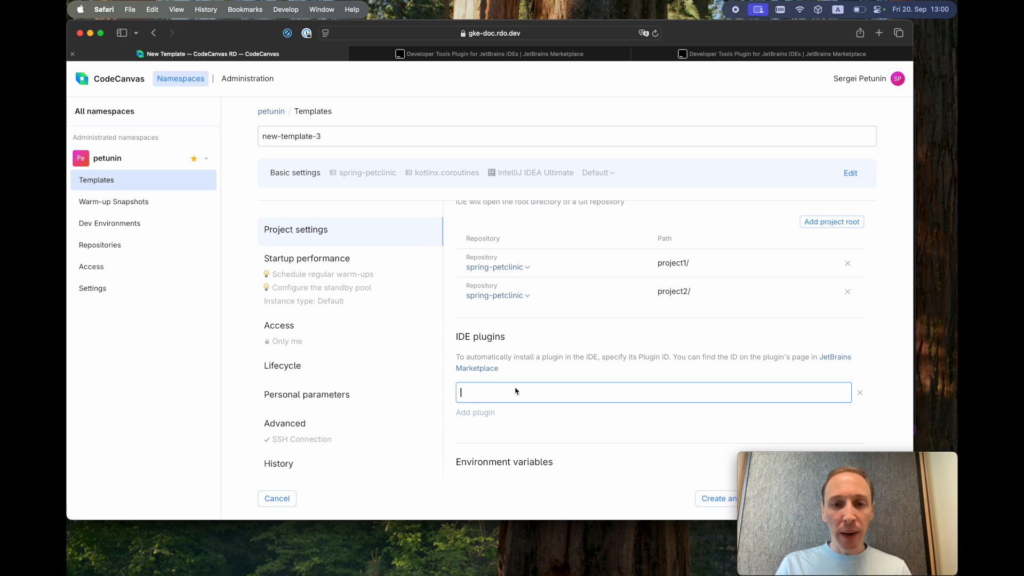
{"action": "key", "text": "super+v"}
{"action": "scroll", "coordinate": [582, 423], "scroll_direction": "down", "scroll_amount": 2}
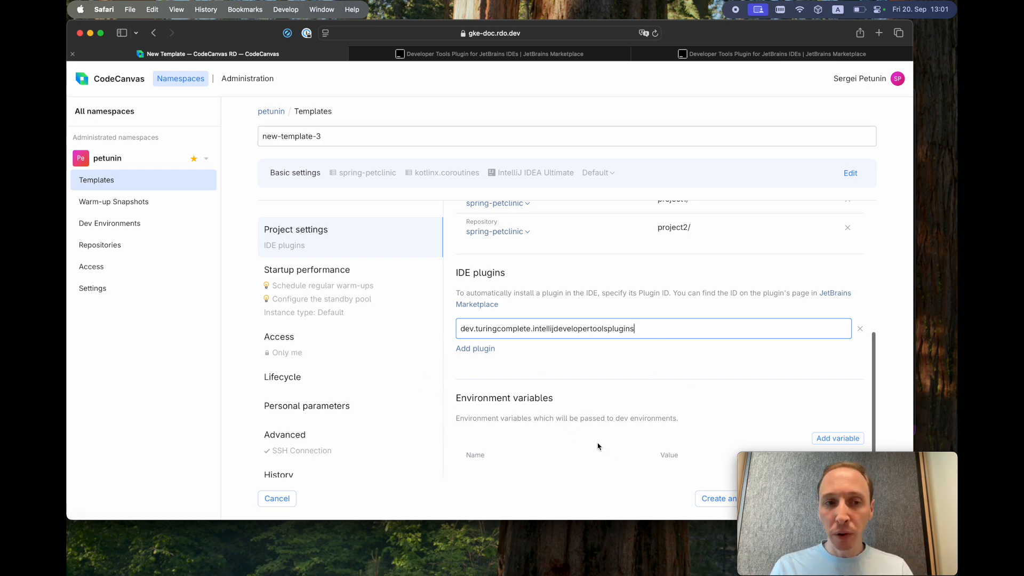
{"action": "scroll", "coordinate": [513, 307], "scroll_direction": "up", "scroll_amount": 5}
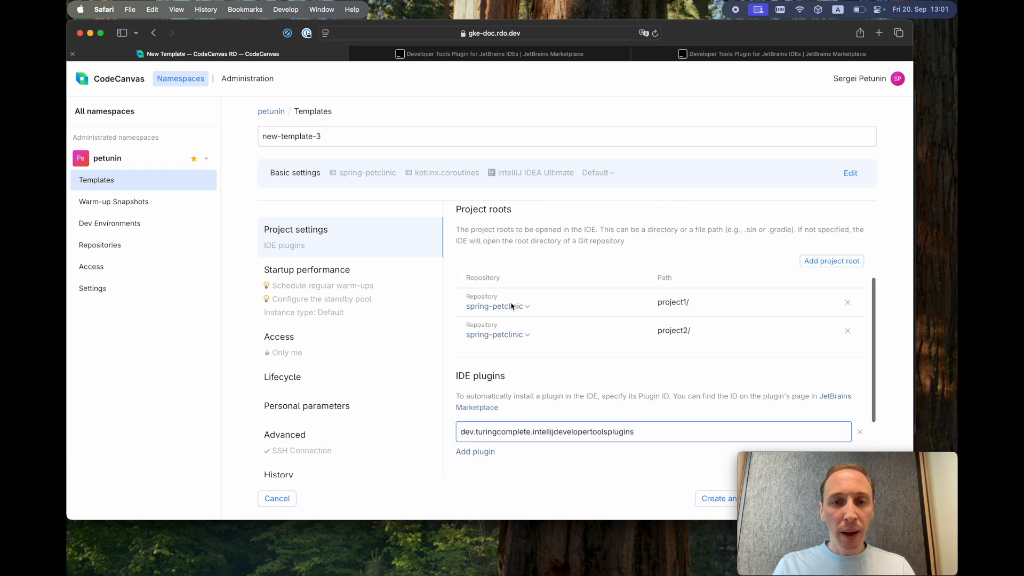
- Review the Startup performance warm-up settings, with project index creation enabled
{"action": "left_click", "coordinate": [313, 293]}
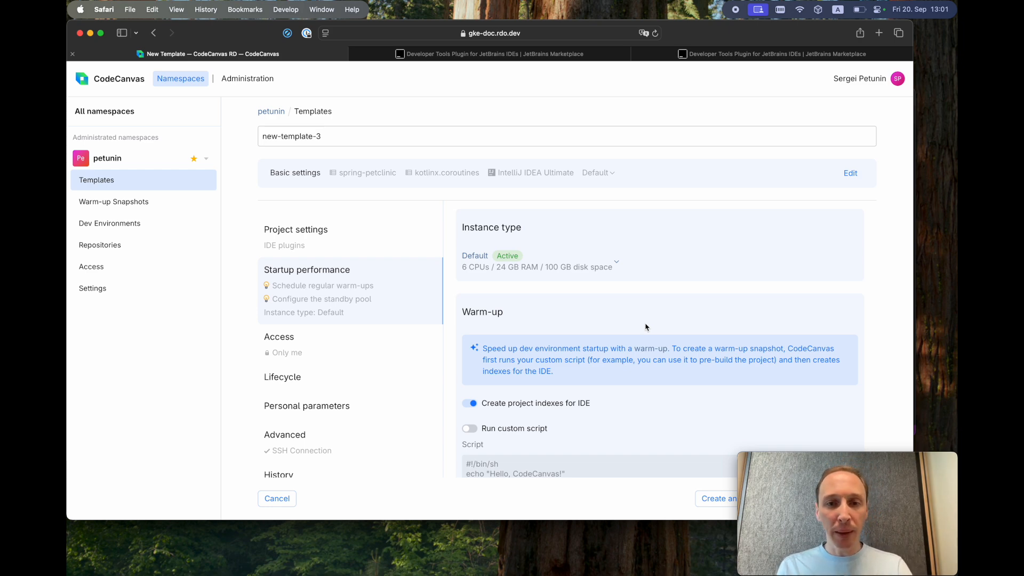
{"action": "scroll", "coordinate": [633, 339], "scroll_direction": "down", "scroll_amount": 3}
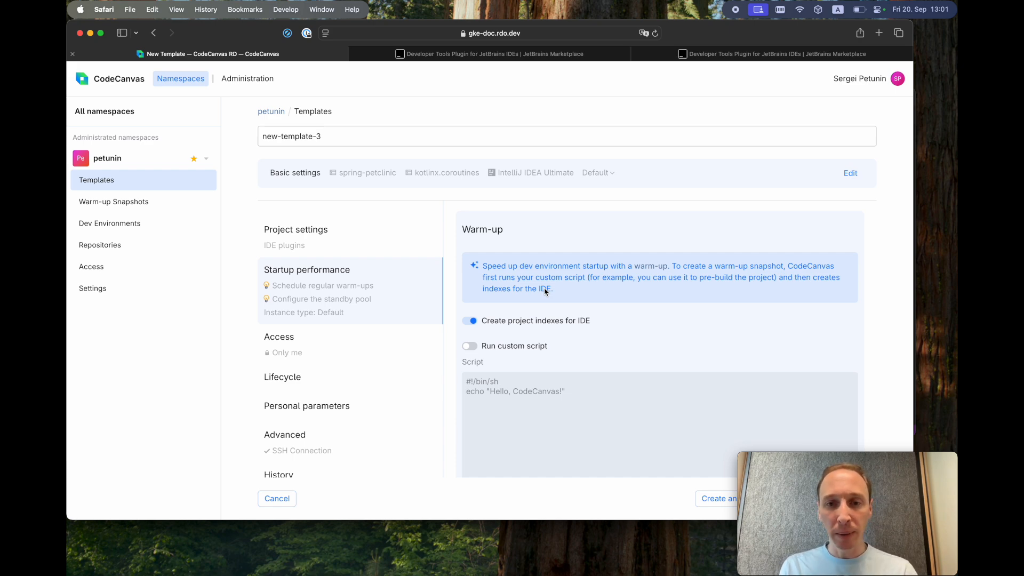
{"action": "scroll", "coordinate": [545, 291], "scroll_direction": "down", "scroll_amount": 2}
{"action": "scroll", "coordinate": [511, 290], "scroll_direction": "up", "scroll_amount": 1}
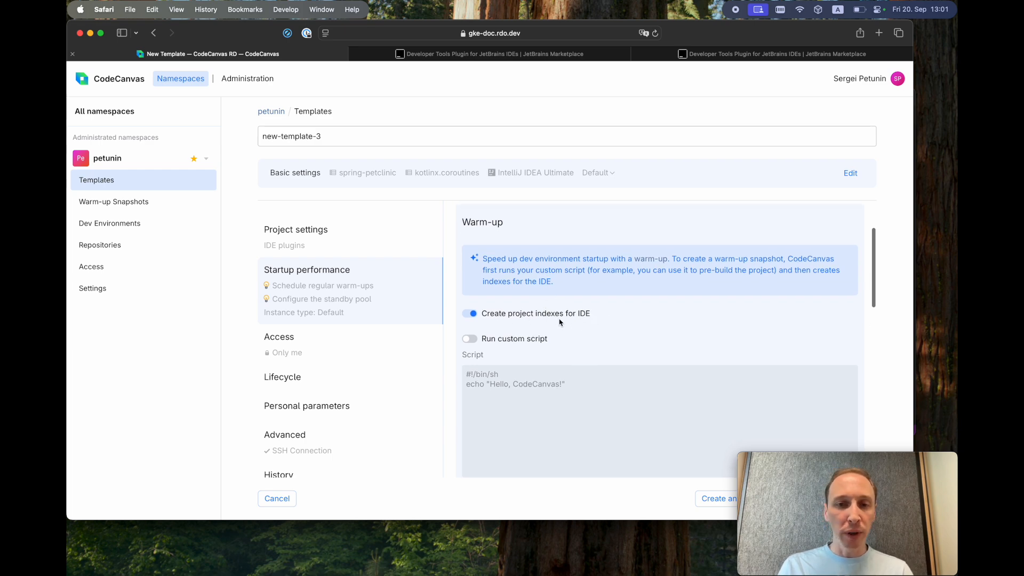
{"action": "scroll", "coordinate": [608, 315], "scroll_direction": "down", "scroll_amount": 4}
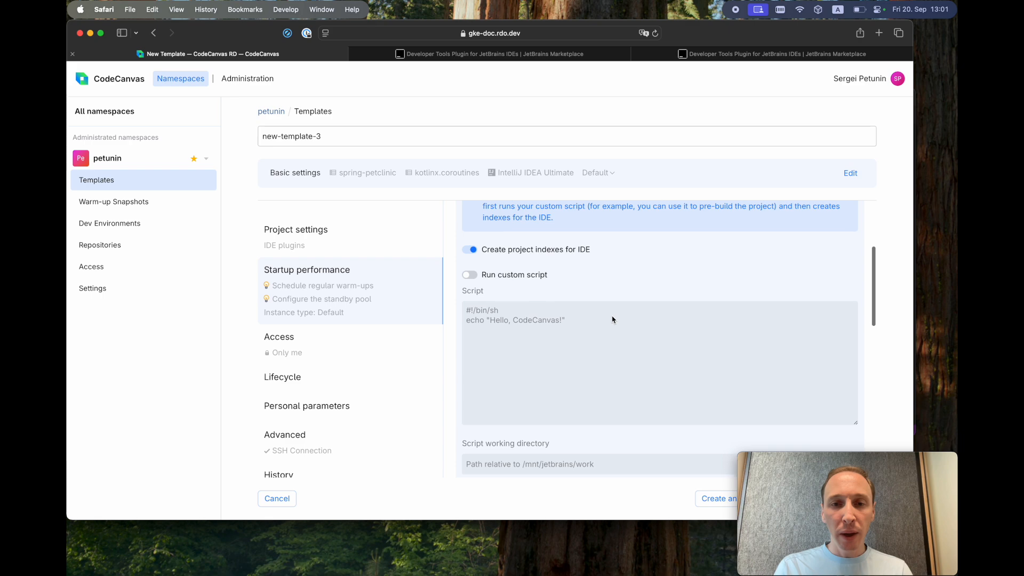
- Enable the custom warm-up script 'mvnw install' with a 120-minute timeout
{"action": "left_click", "coordinate": [469, 275]}
{"action": "left_click", "coordinate": [526, 368]}
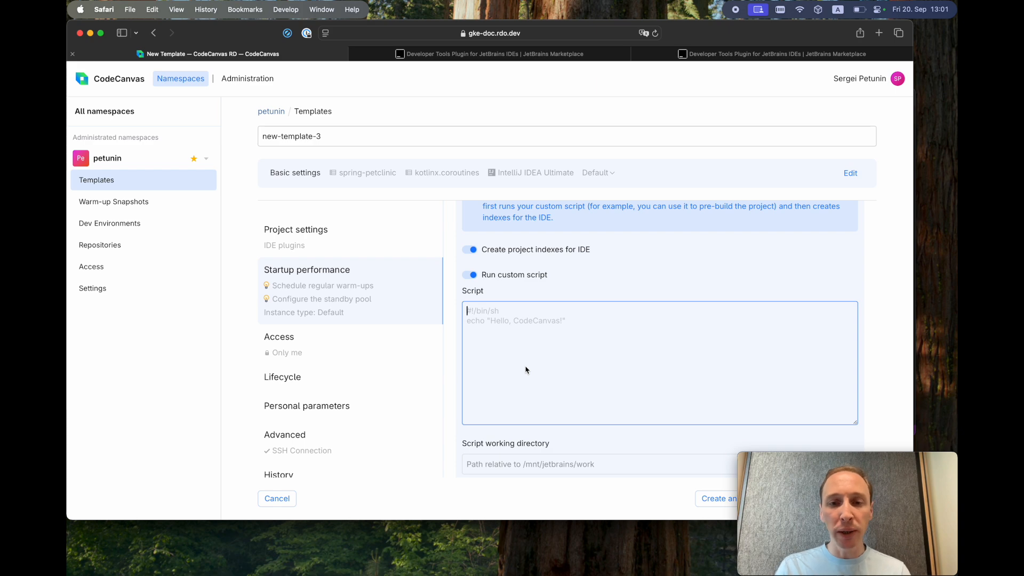
{"action": "scroll", "coordinate": [526, 369], "scroll_direction": "down", "scroll_amount": 1}
{"action": "type", "text": "m"}
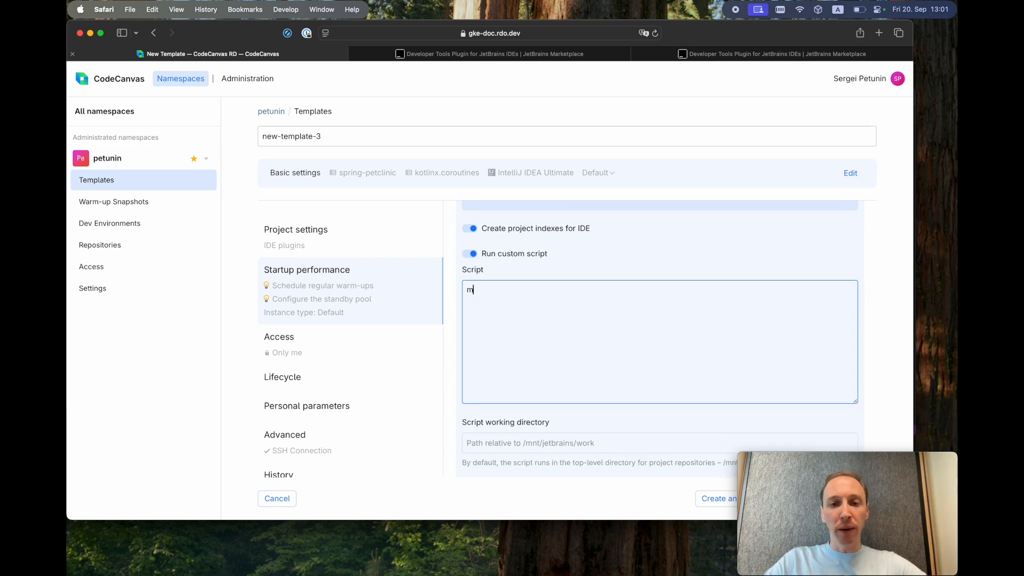
{"action": "type", "text": "vnw "}
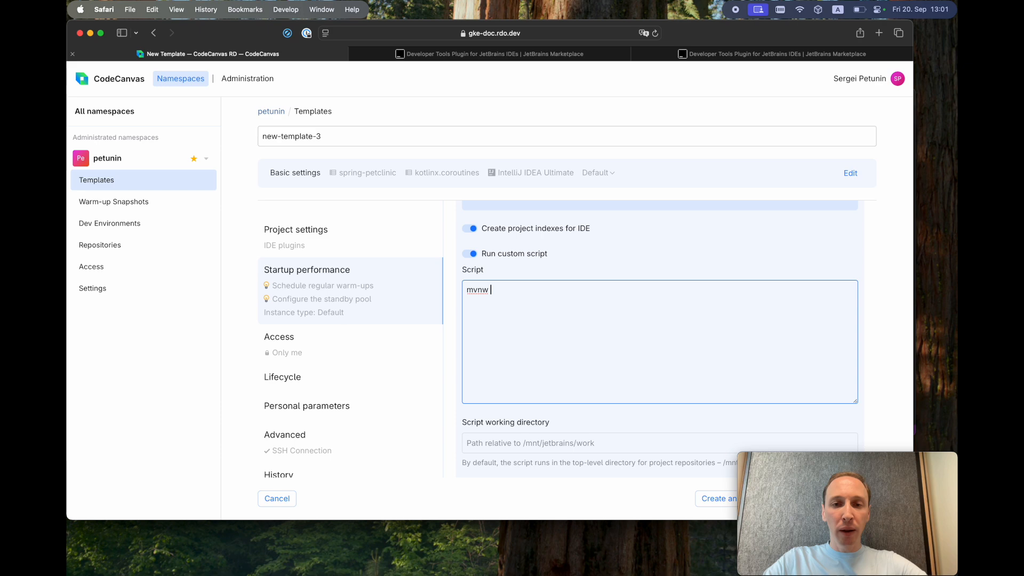
{"action": "type", "text": "install"}
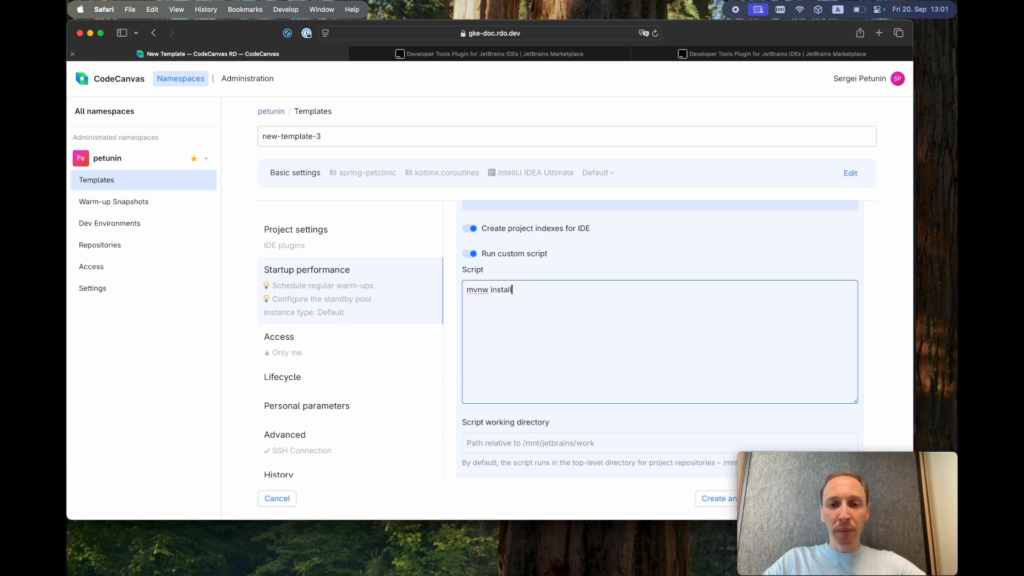
{"action": "scroll", "coordinate": [669, 333], "scroll_direction": "down", "scroll_amount": 1}
{"action": "scroll", "coordinate": [617, 359], "scroll_direction": "down", "scroll_amount": 3}
{"action": "left_click", "coordinate": [545, 344]}
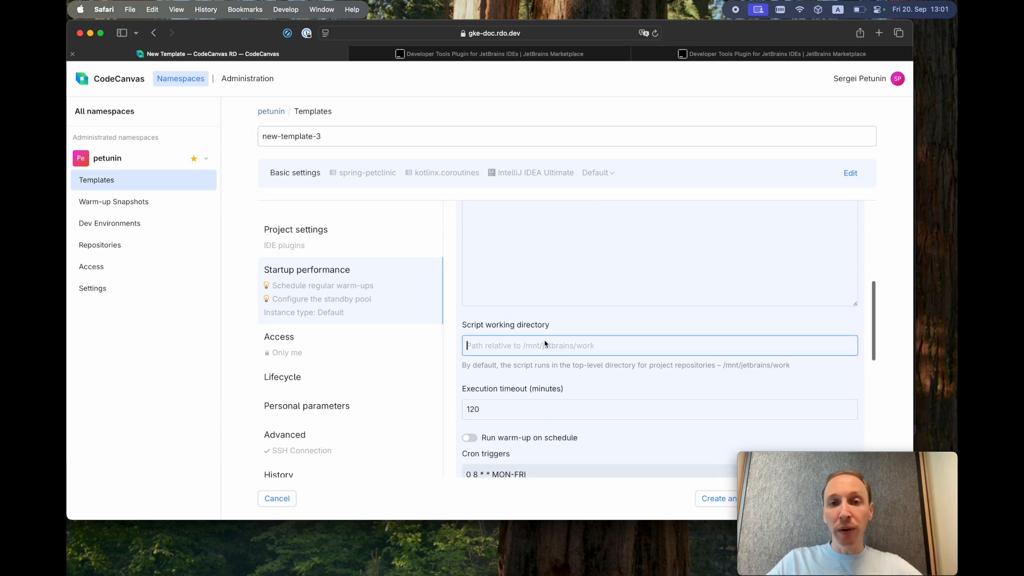
{"action": "left_click", "coordinate": [546, 411]}
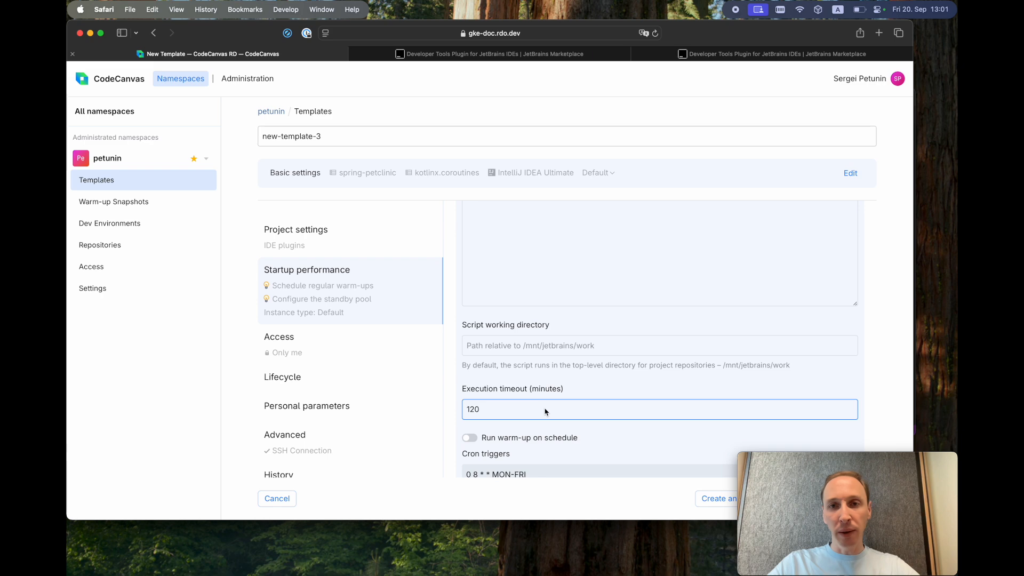
{"action": "scroll", "coordinate": [545, 411], "scroll_direction": "down", "scroll_amount": 2}
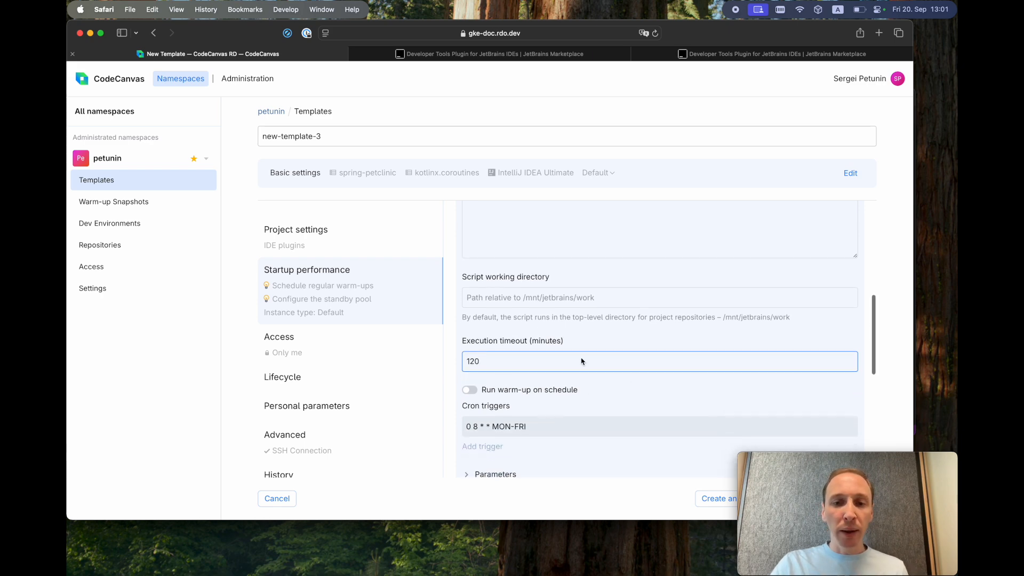
{"action": "left_click", "coordinate": [470, 390]}
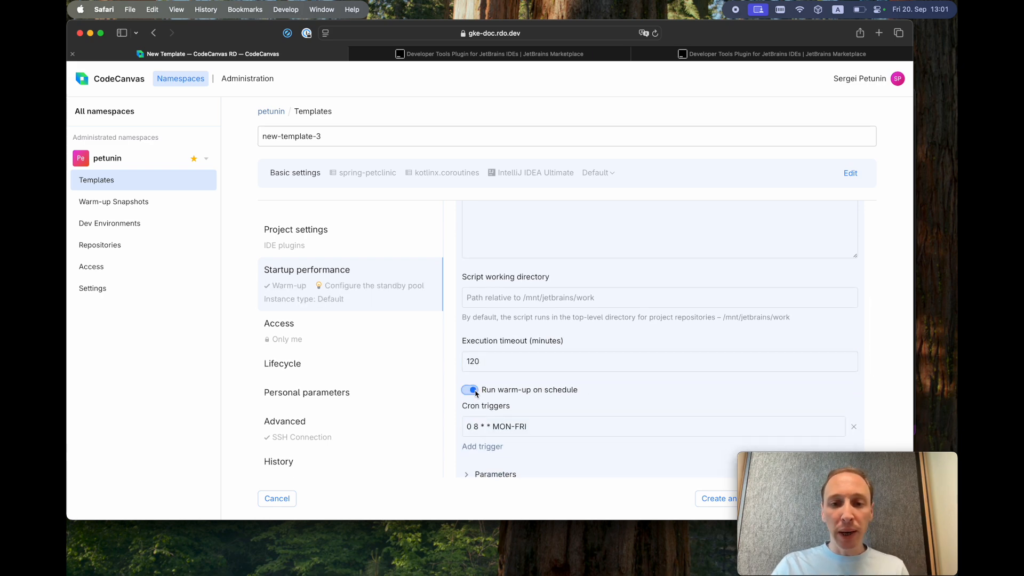
{"action": "scroll", "coordinate": [565, 405], "scroll_direction": "down", "scroll_amount": 1}
{"action": "double_click", "coordinate": [505, 389]}
{"action": "left_click", "coordinate": [535, 388]}
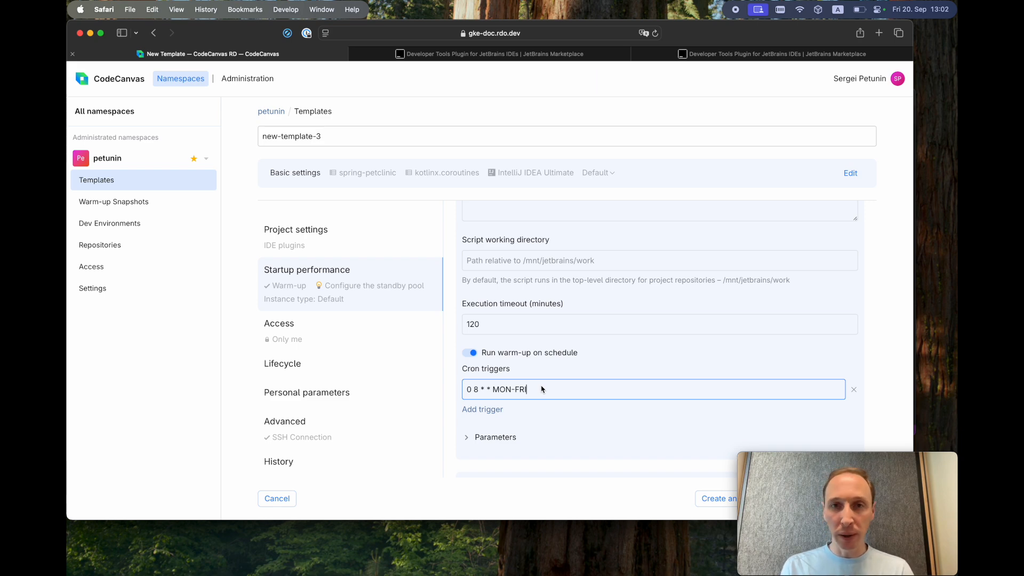
{"action": "scroll", "coordinate": [541, 389], "scroll_direction": "down", "scroll_amount": 2}
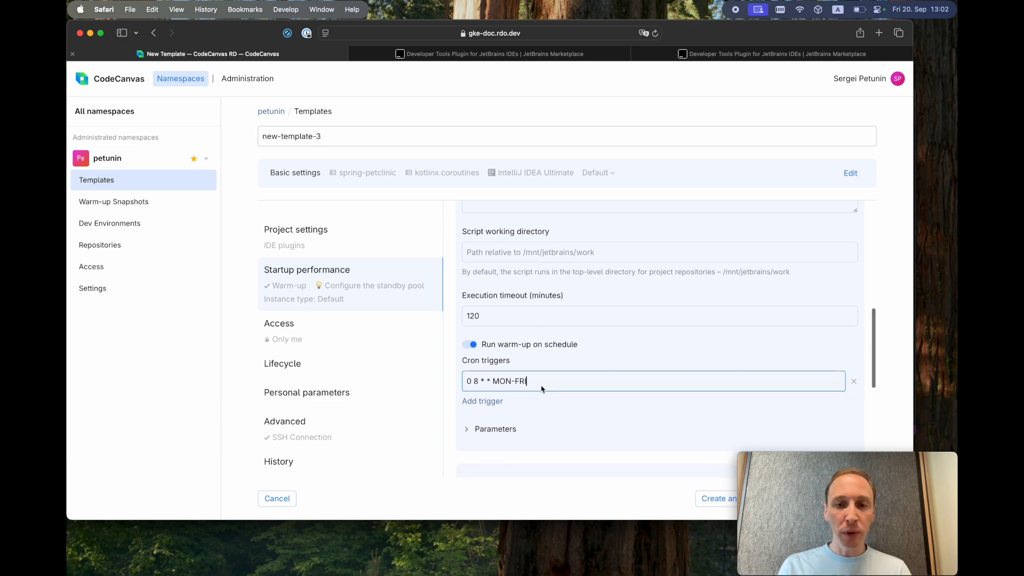
{"action": "scroll", "coordinate": [542, 389], "scroll_direction": "up", "scroll_amount": 5}
{"action": "scroll", "coordinate": [541, 389], "scroll_direction": "down", "scroll_amount": 5}
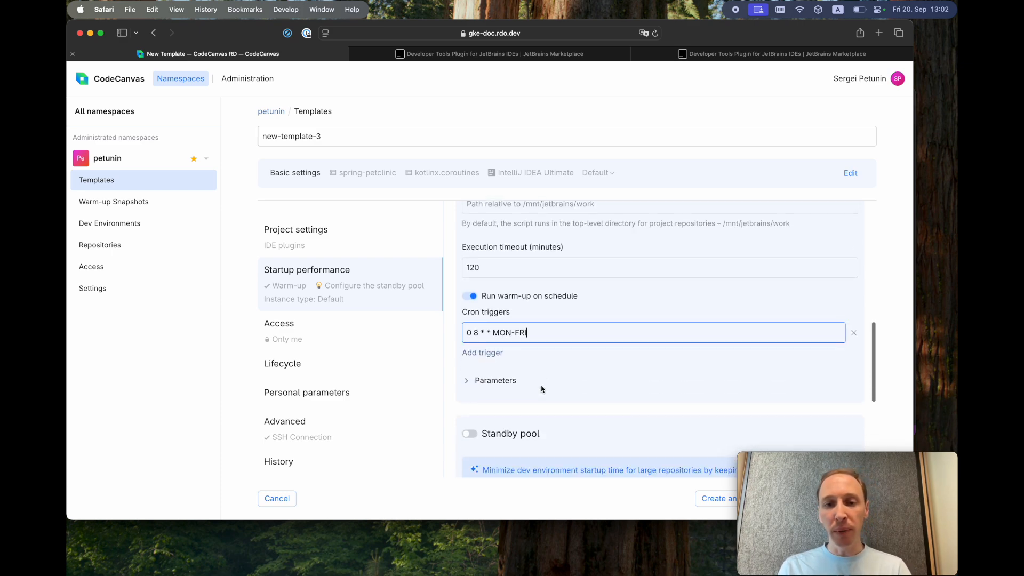
{"action": "scroll", "coordinate": [535, 359], "scroll_direction": "up", "scroll_amount": 6}
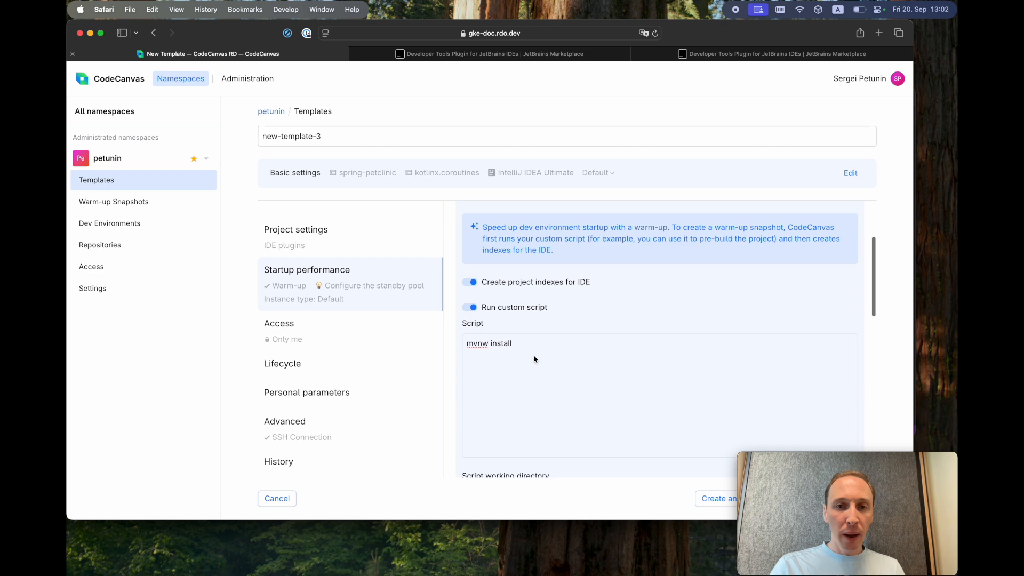
{"action": "scroll", "coordinate": [707, 293], "scroll_direction": "down", "scroll_amount": 6}
{"action": "scroll", "coordinate": [707, 293], "scroll_direction": "down", "scroll_amount": 3}
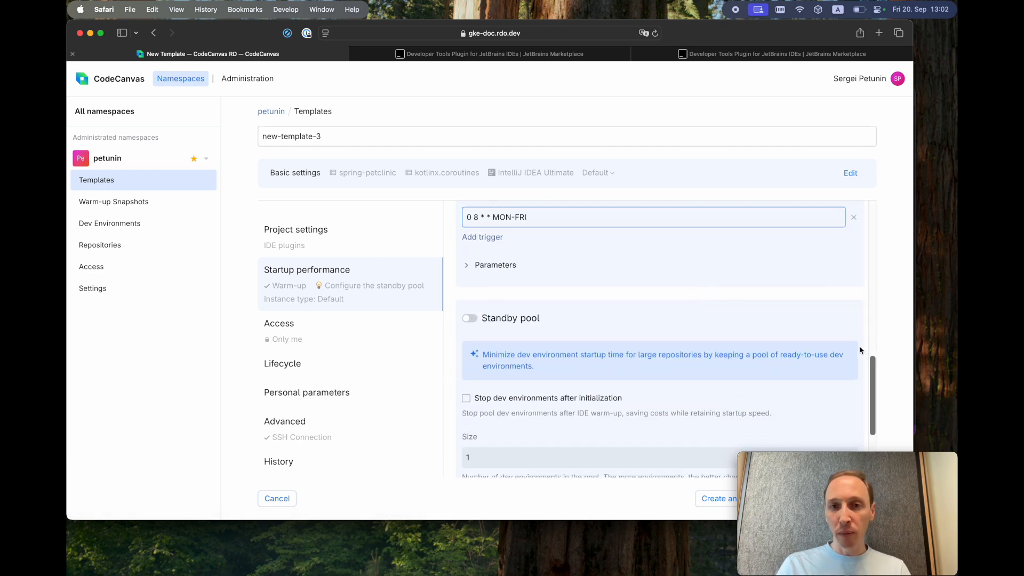
{"action": "scroll", "coordinate": [861, 348], "scroll_direction": "down", "scroll_amount": 1}
- Enable a standby pool of size 1 with cron schedule * 09-18 * * MON-FRI
{"action": "left_click", "coordinate": [471, 271]}
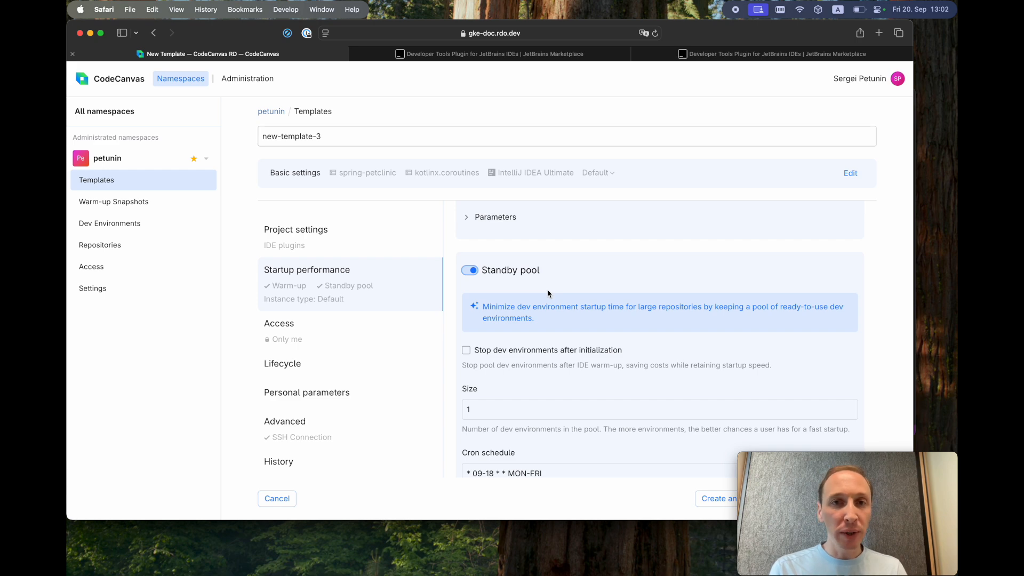
{"action": "scroll", "coordinate": [518, 292], "scroll_direction": "down", "scroll_amount": 2}
{"action": "left_click", "coordinate": [494, 359]}
{"action": "double_click", "coordinate": [483, 357]}
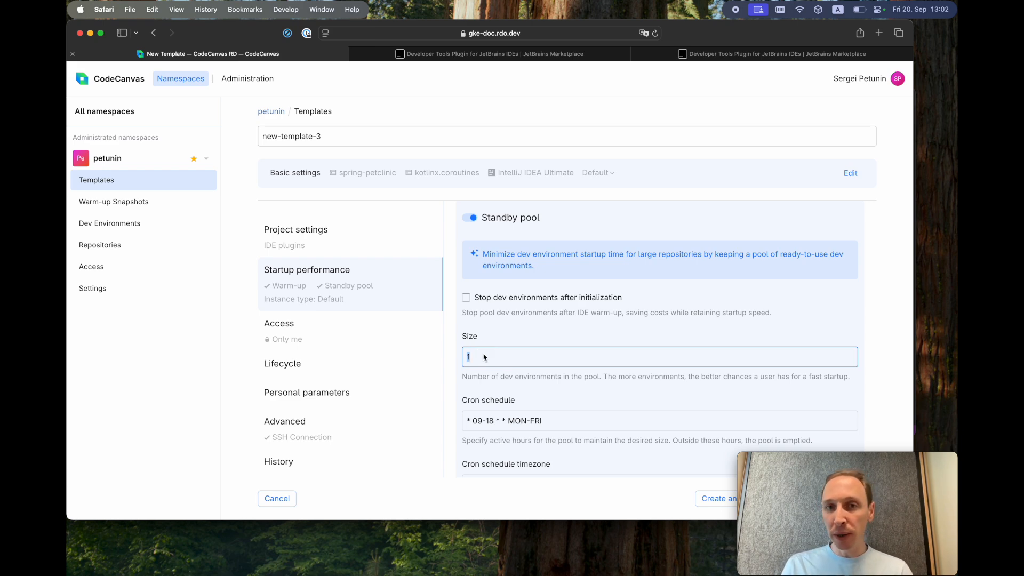
{"action": "scroll", "coordinate": [485, 357], "scroll_direction": "down", "scroll_amount": 2}
{"action": "left_click", "coordinate": [562, 381]}
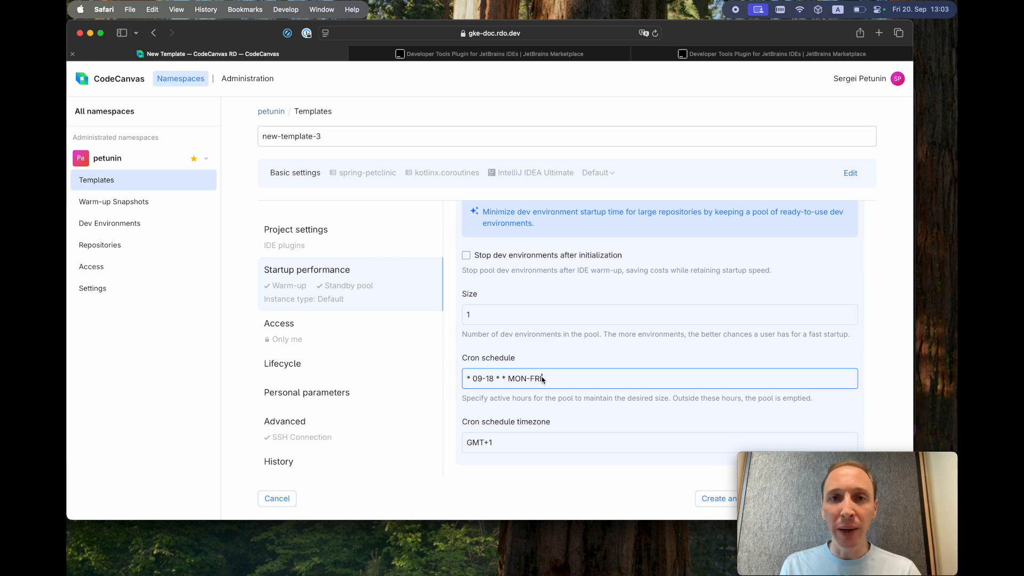
- Show the template's Access settings, currently 'All users (conditions apply)'
{"action": "scroll", "coordinate": [569, 294], "scroll_direction": "up", "scroll_amount": 5}
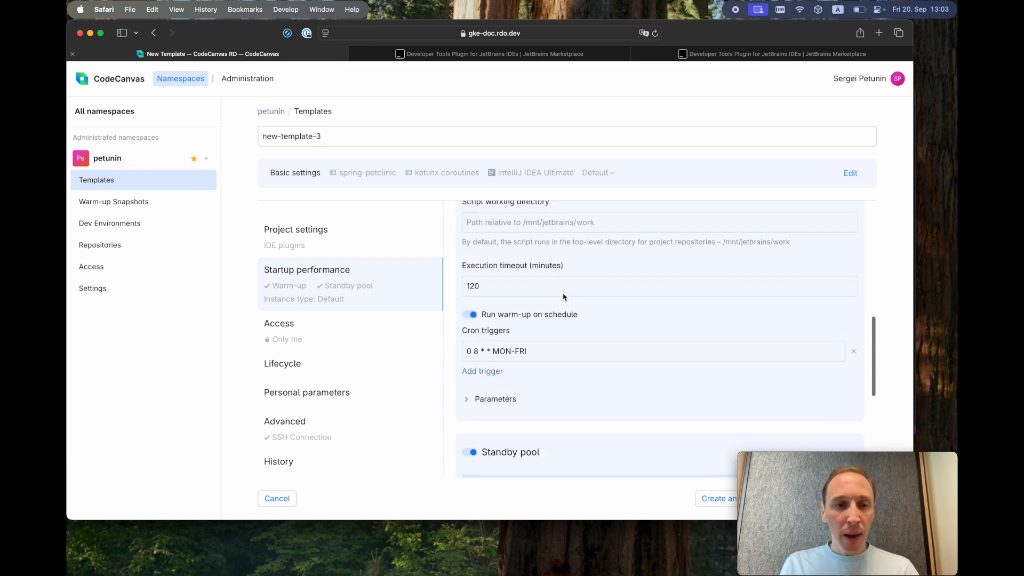
{"action": "left_click", "coordinate": [359, 323]}
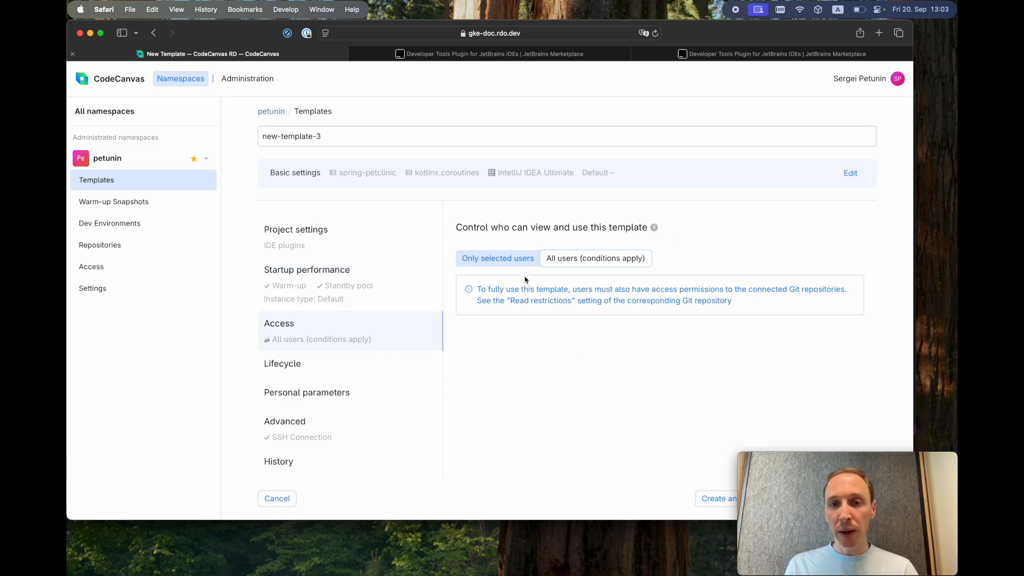
- Restrict access to only selected users and leave the on-activation lifecycle script off
{"action": "left_click", "coordinate": [516, 261]}
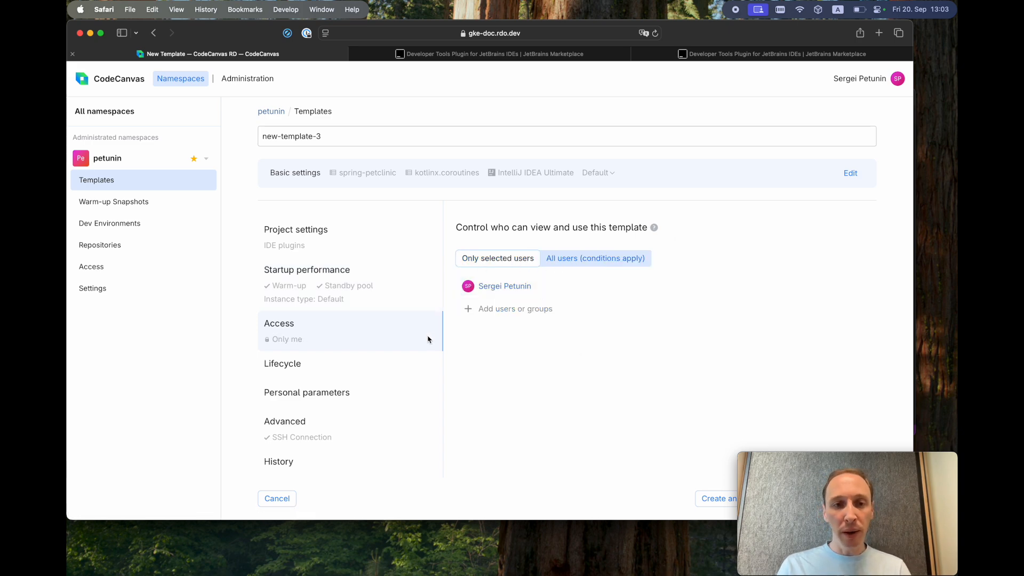
{"action": "left_click", "coordinate": [368, 372]}
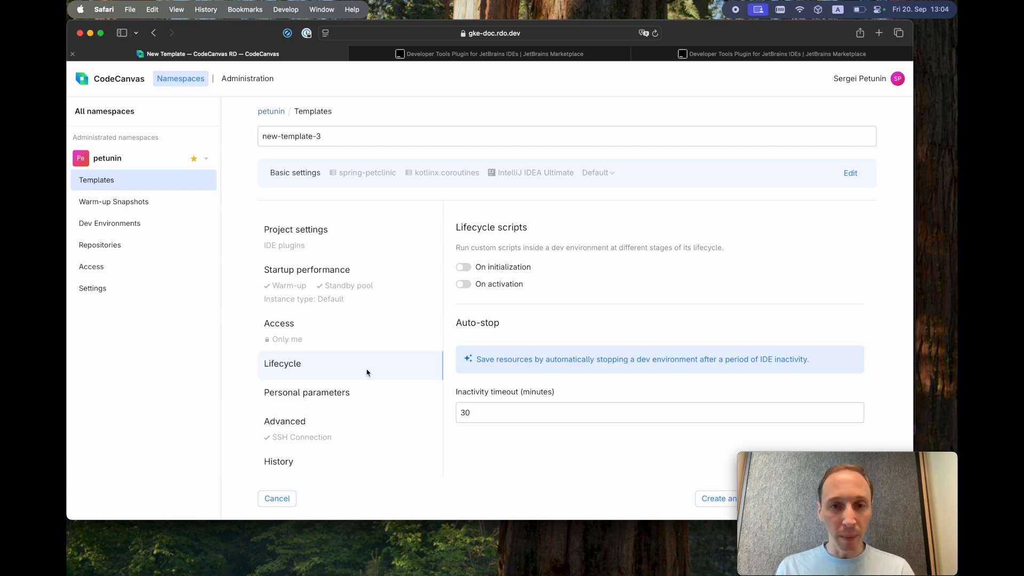
{"action": "left_click", "coordinate": [469, 288]}
{"action": "left_click", "coordinate": [584, 323]}
{"action": "scroll", "coordinate": [583, 322], "scroll_direction": "down", "scroll_amount": 3}
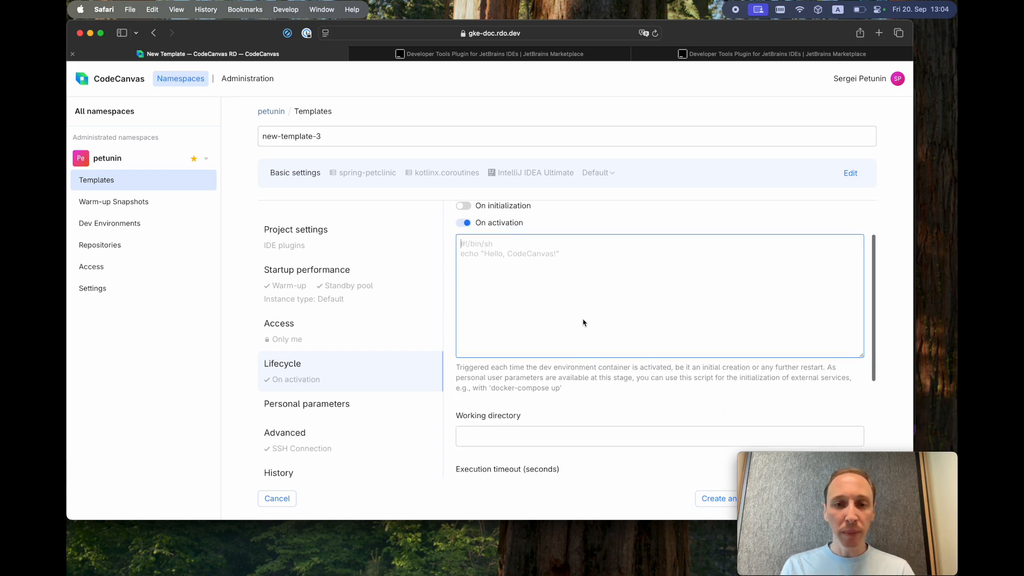
{"action": "scroll", "coordinate": [584, 322], "scroll_direction": "up", "scroll_amount": 2}
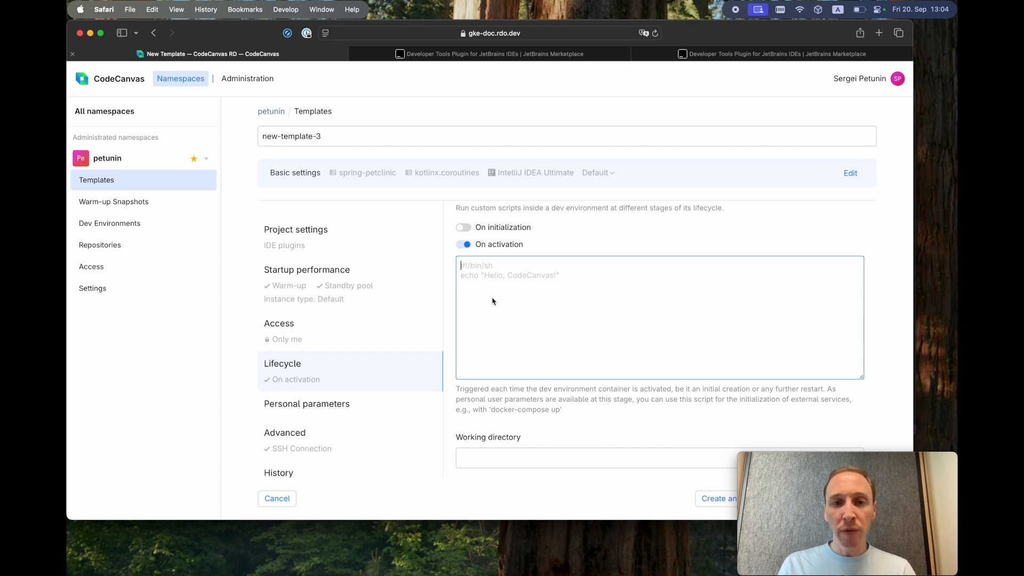
{"action": "left_click", "coordinate": [465, 244]}
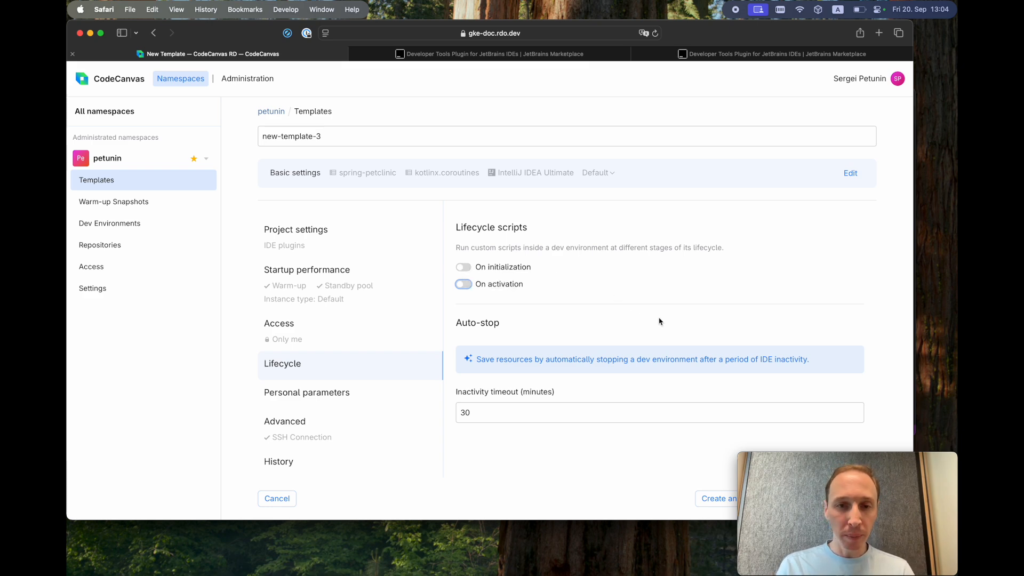
{"action": "left_click", "coordinate": [526, 413]}
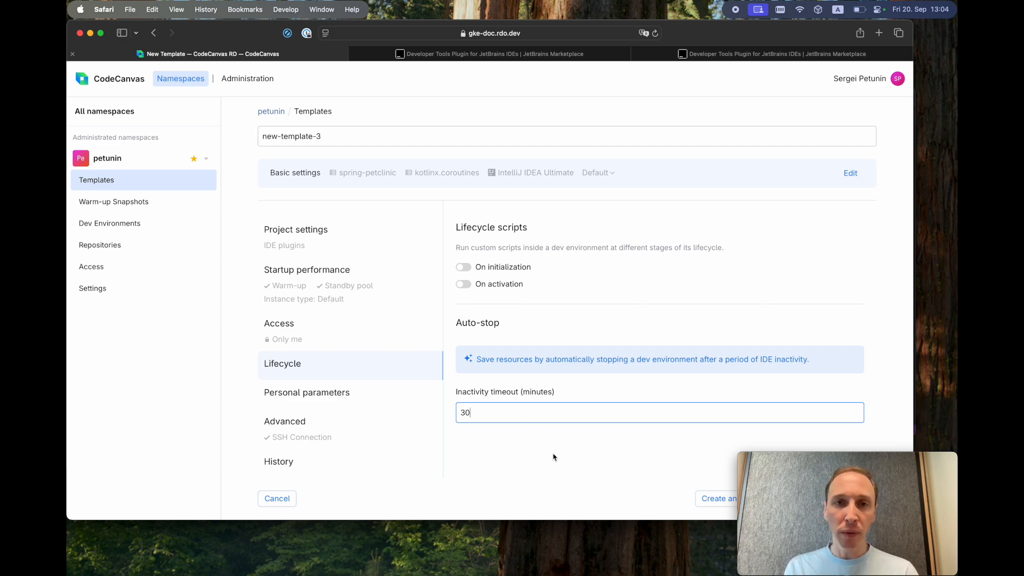
{"action": "left_click", "coordinate": [298, 396]}
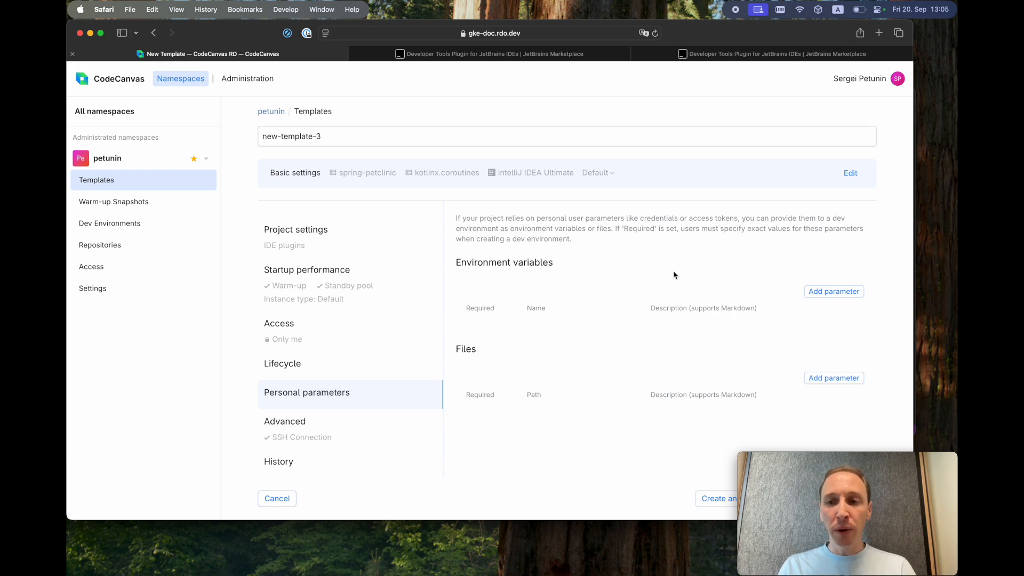
- Add environment variable PACKAGE_TOKEN described 'This is the token for your package repository'
{"action": "left_click", "coordinate": [830, 291]}
{"action": "left_click", "coordinate": [568, 332]}
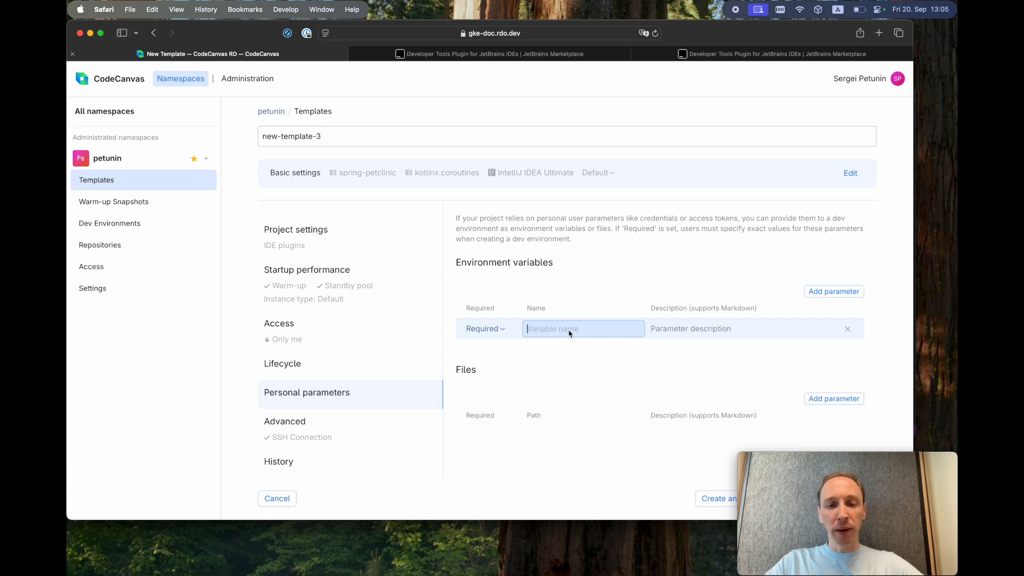
{"action": "type", "text": "PACKAGE_TOKEN"}
{"action": "key", "text": "Tab"}
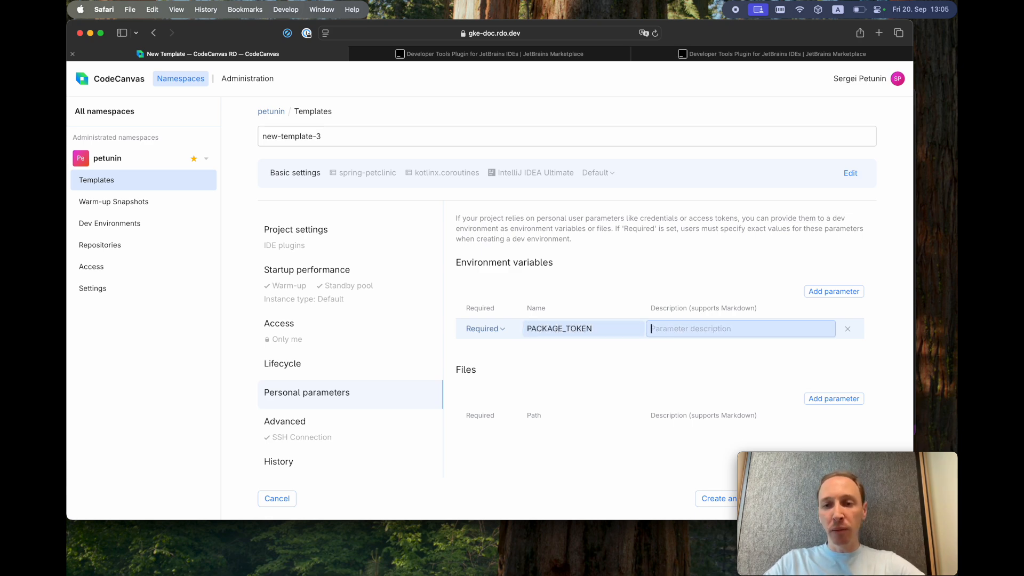
{"action": "type", "text": "This i"}
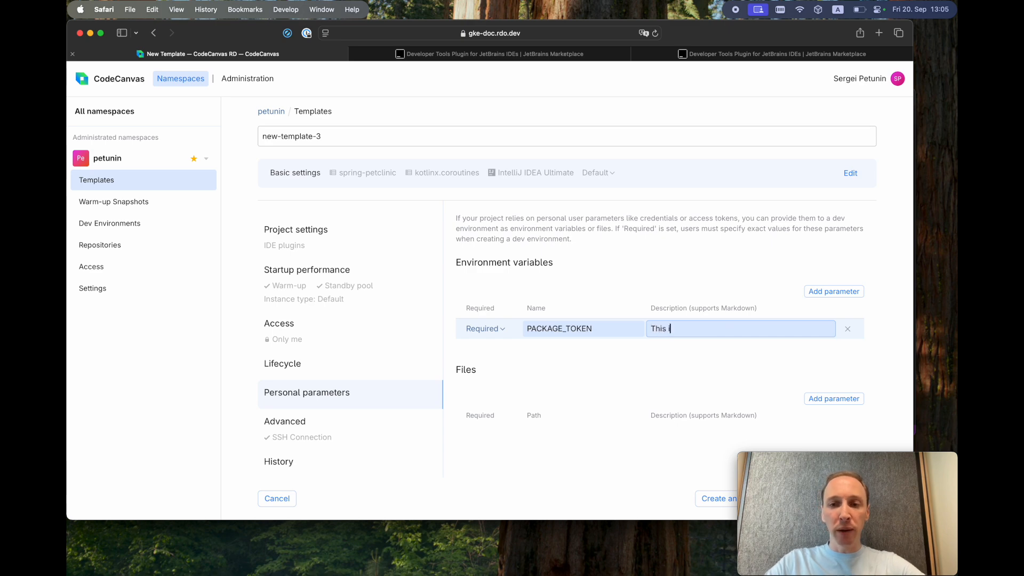
{"action": "type", "text": "s the token for "}
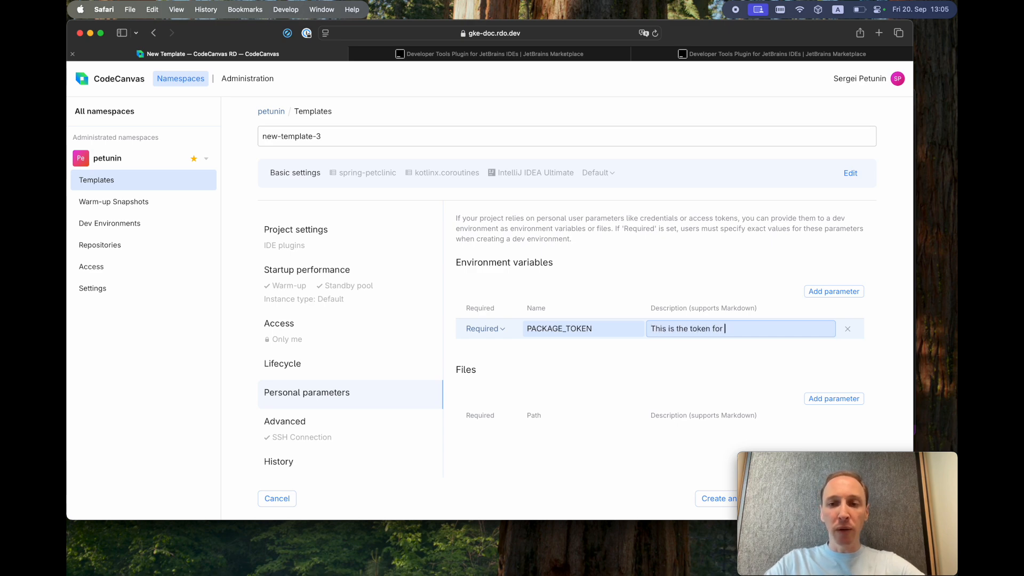
{"action": "type", "text": "your package reposti"}
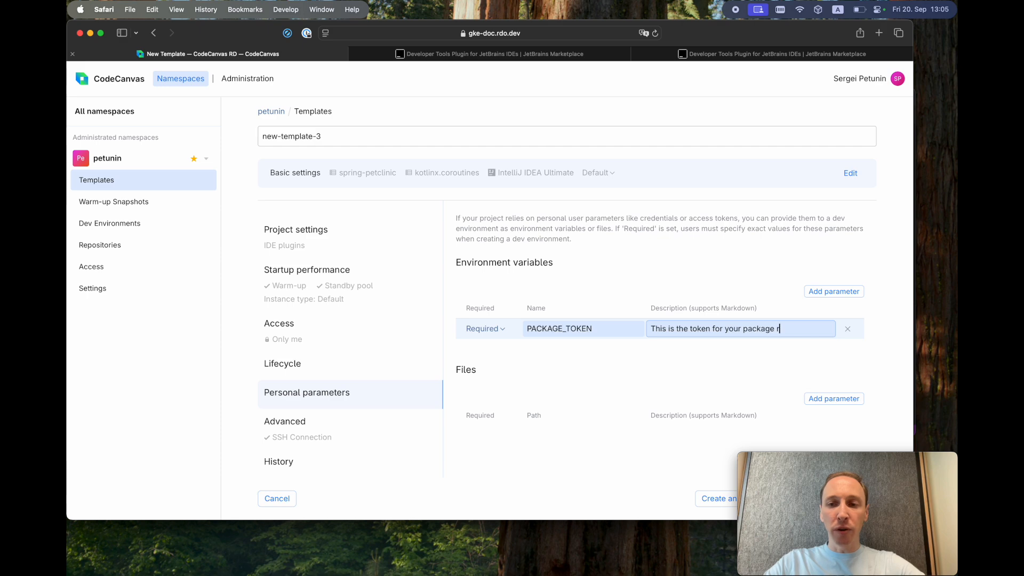
{"action": "key", "text": "BackSpace"}
{"action": "key", "text": "BackSpace"}
{"action": "type", "text": "itory"}
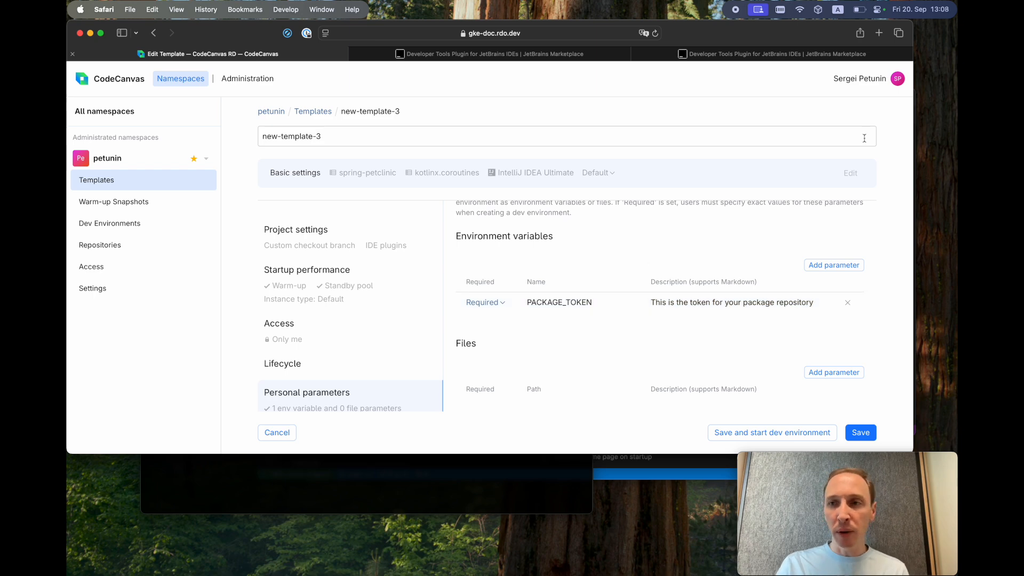
- Add a protected personal parameter named package_token_2 with a token value, then return to the Terminal ssh session
{"action": "left_click", "coordinate": [863, 81]}
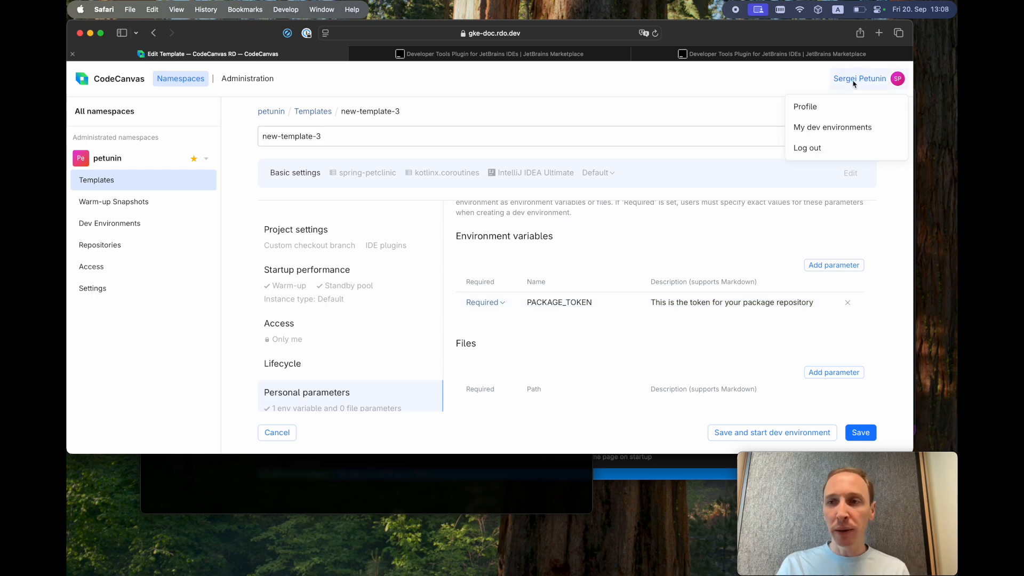
{"action": "left_click", "coordinate": [828, 110]}
{"action": "left_click", "coordinate": [141, 378]}
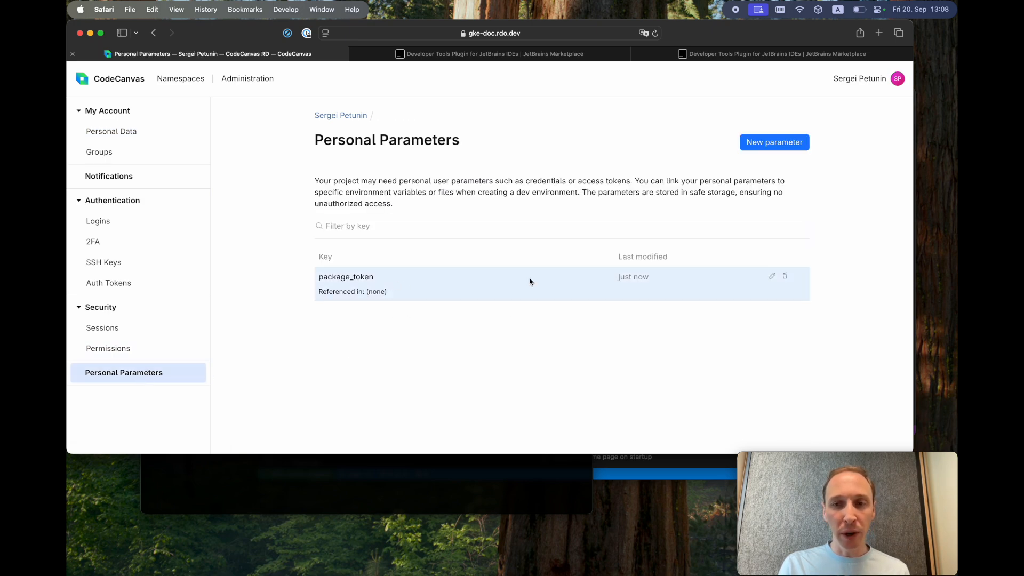
{"action": "left_click", "coordinate": [785, 142]}
{"action": "type", "text": "package_token_2"}
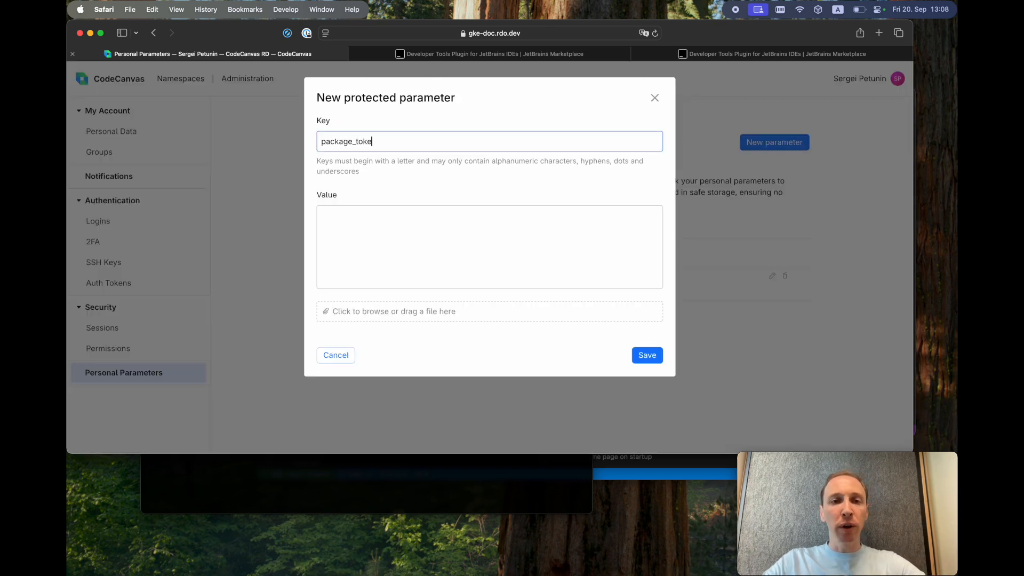
{"action": "left_click", "coordinate": [444, 241]}
{"action": "type", "text": "asdfasdfasdf"}
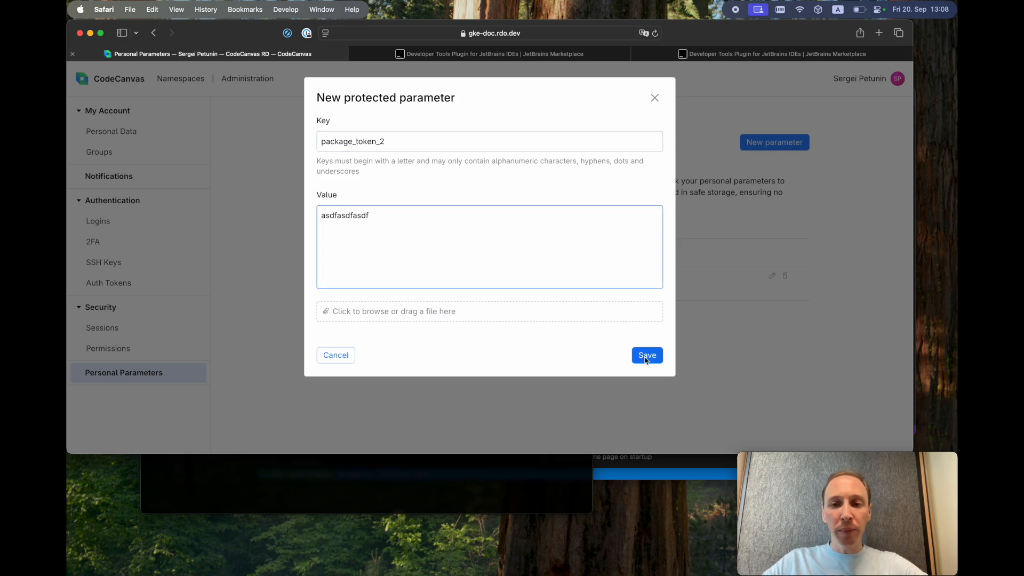
{"action": "left_click", "coordinate": [646, 358]}
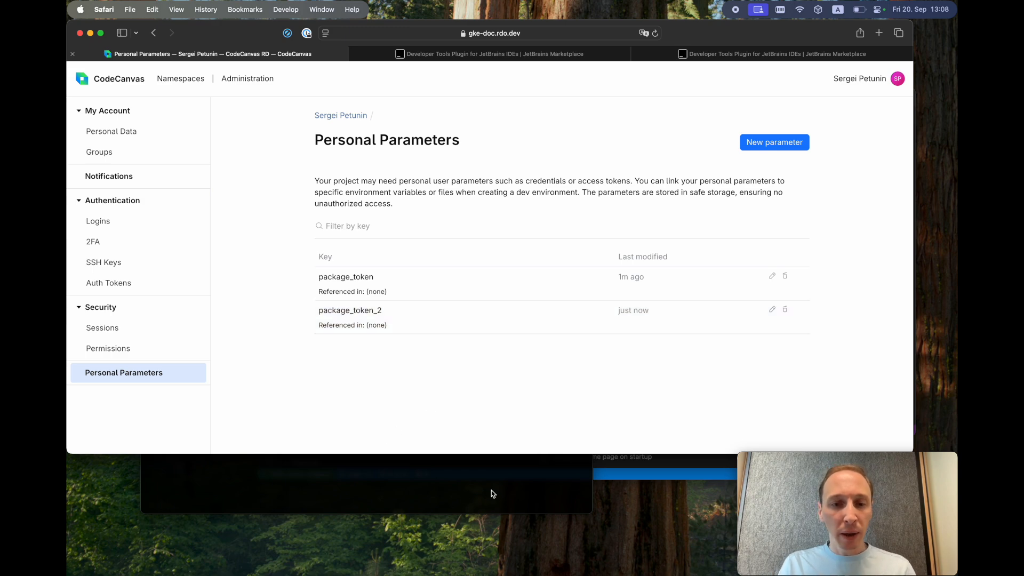
{"action": "left_click", "coordinate": [551, 475]}
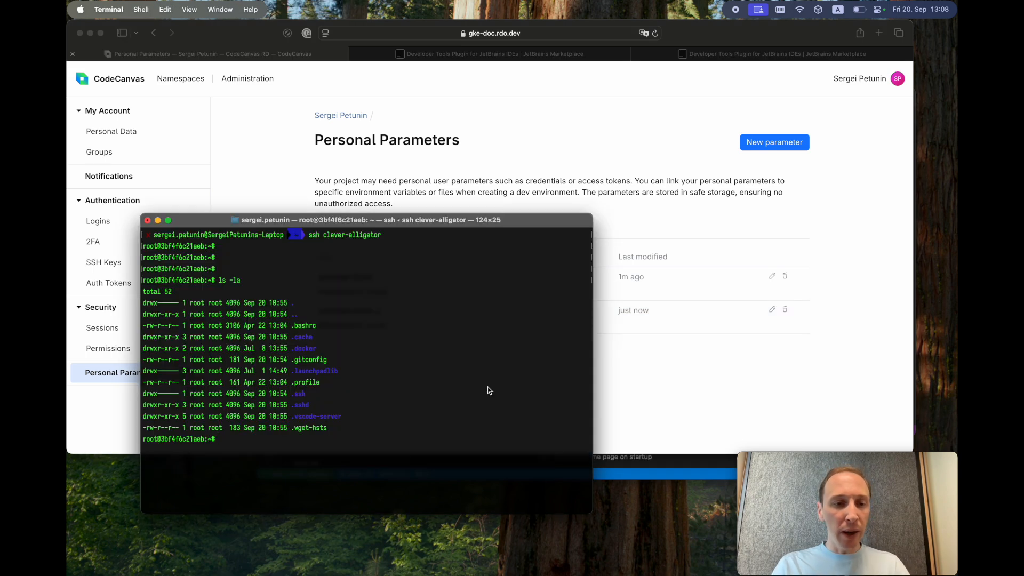
- In Gateway, start a new dev environment with PACKAGE_TOKEN set to package_token_2
{"action": "key", "text": "super+Tab"}
{"action": "key", "text": "super+Tab"}
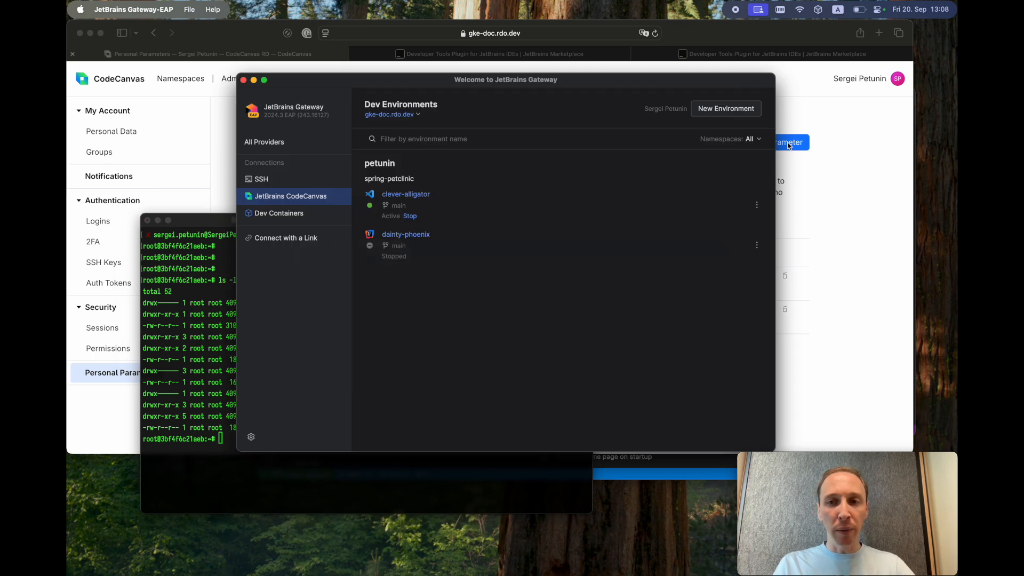
{"action": "left_click", "coordinate": [749, 114]}
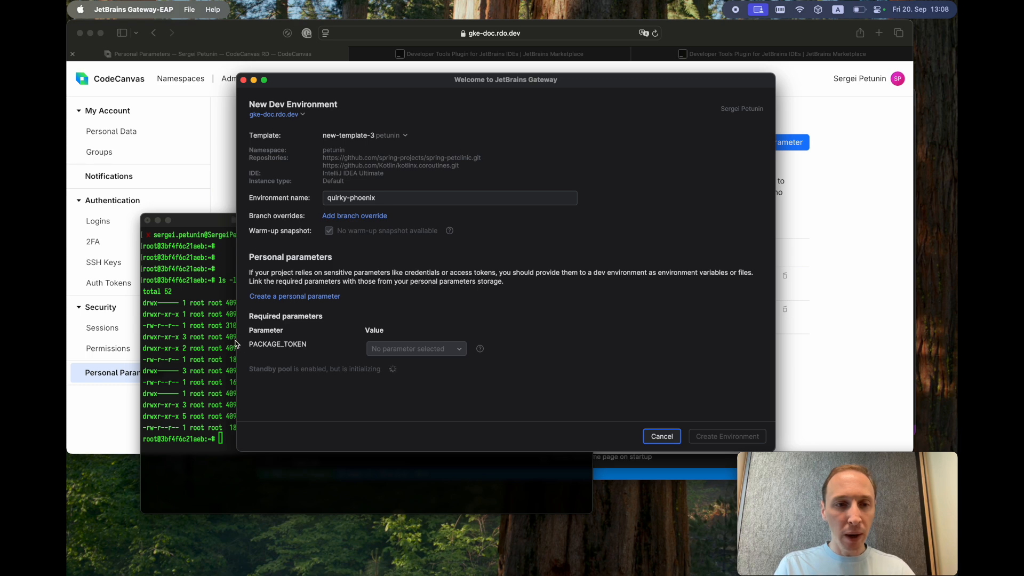
{"action": "left_click", "coordinate": [411, 350]}
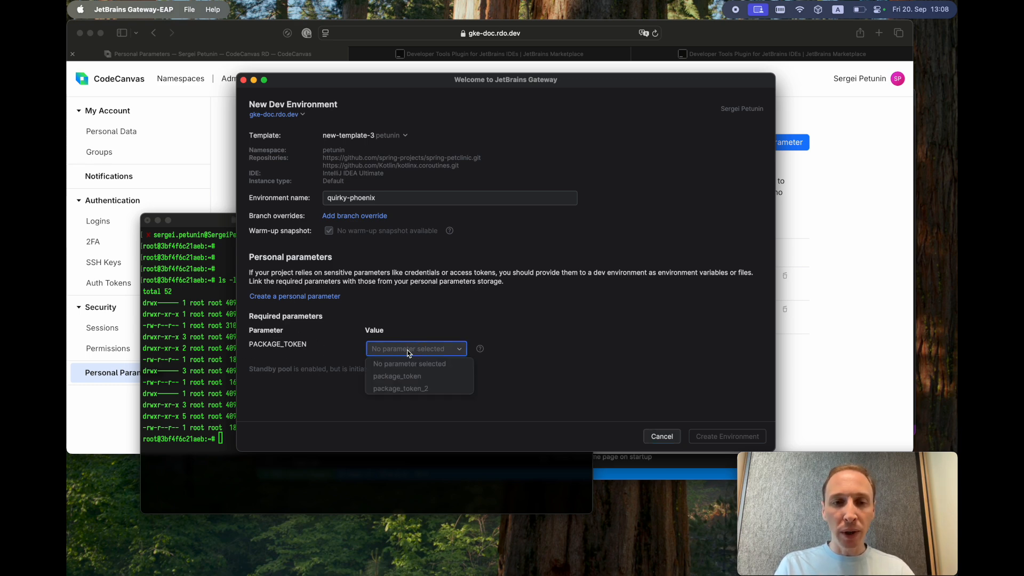
{"action": "left_click", "coordinate": [412, 390]}
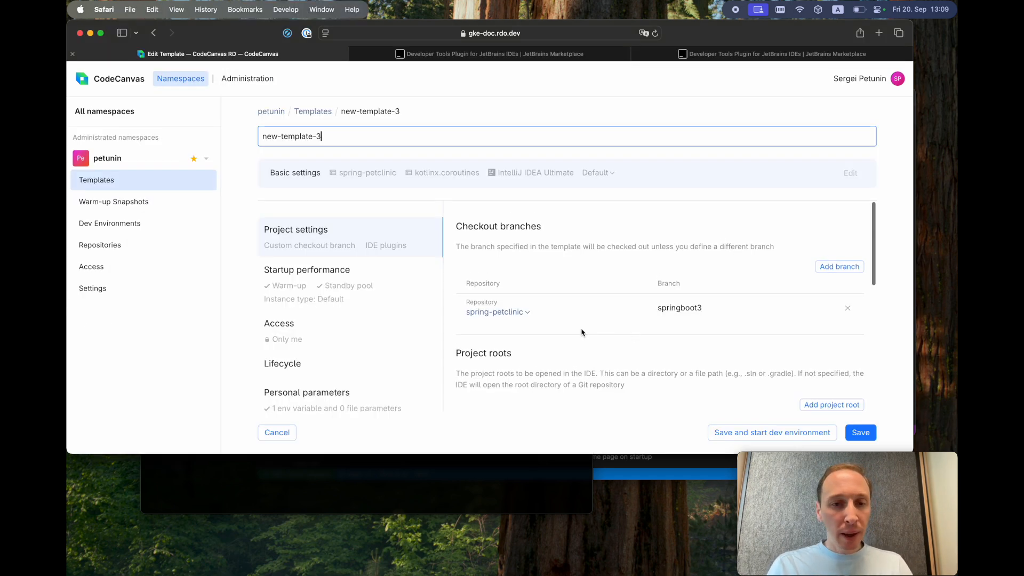
- Expand new-template-3's Advanced settings and inspect the VM options field
{"action": "scroll", "coordinate": [346, 373], "scroll_direction": "down", "scroll_amount": 3}
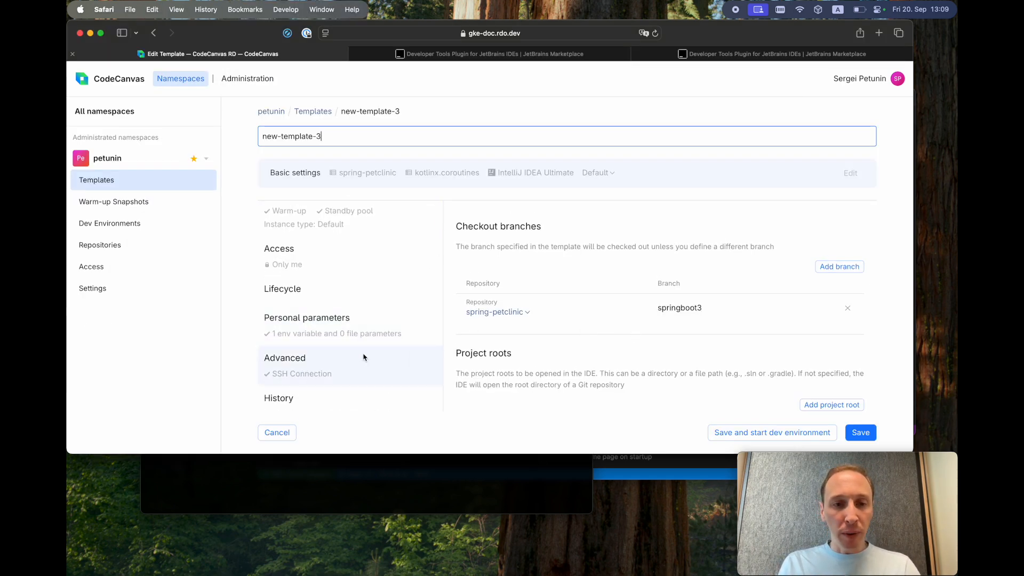
{"action": "left_click", "coordinate": [327, 368]}
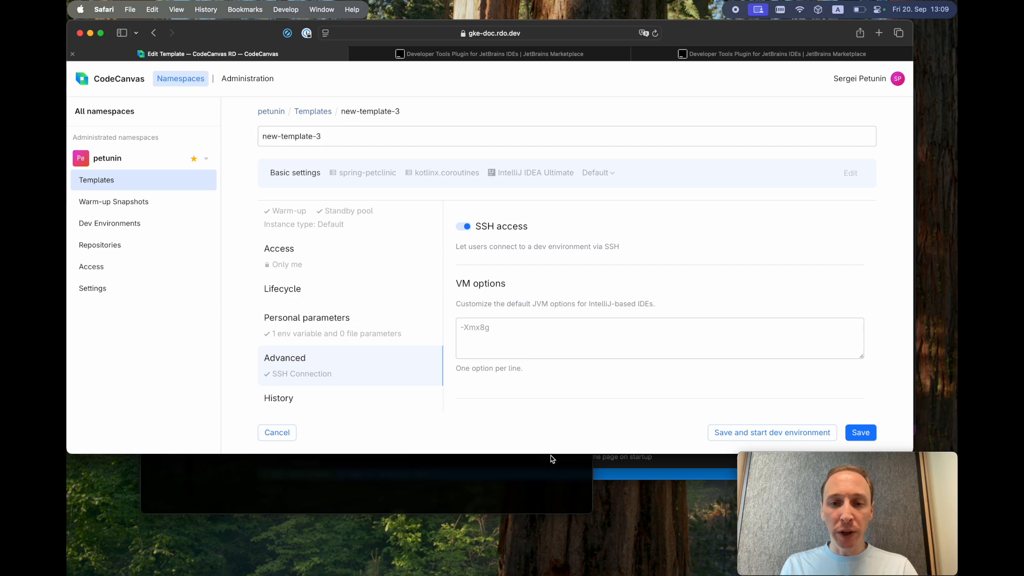
{"action": "left_click_drag", "start_coordinate": [552, 455], "coordinate": [549, 522]}
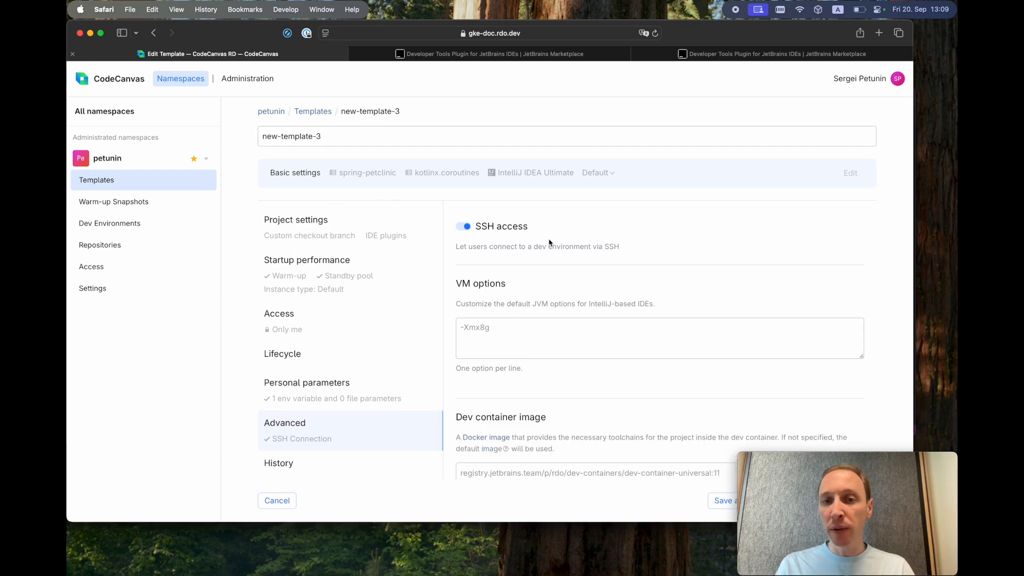
{"action": "left_click", "coordinate": [514, 329]}
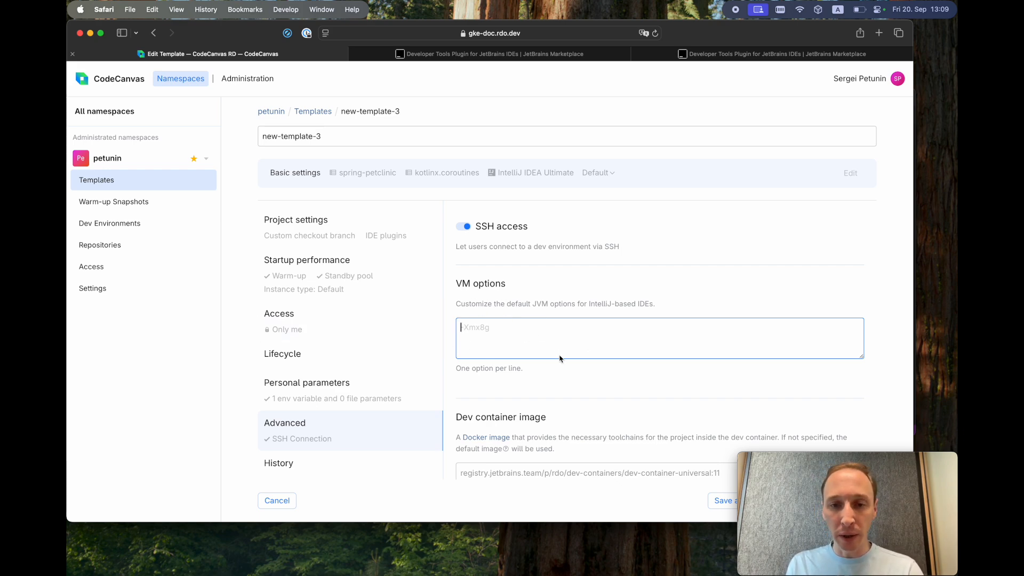
{"action": "left_click", "coordinate": [604, 390]}
- Inspect the dev container image field and show the template's History
{"action": "scroll", "coordinate": [604, 391], "scroll_direction": "down", "scroll_amount": 3}
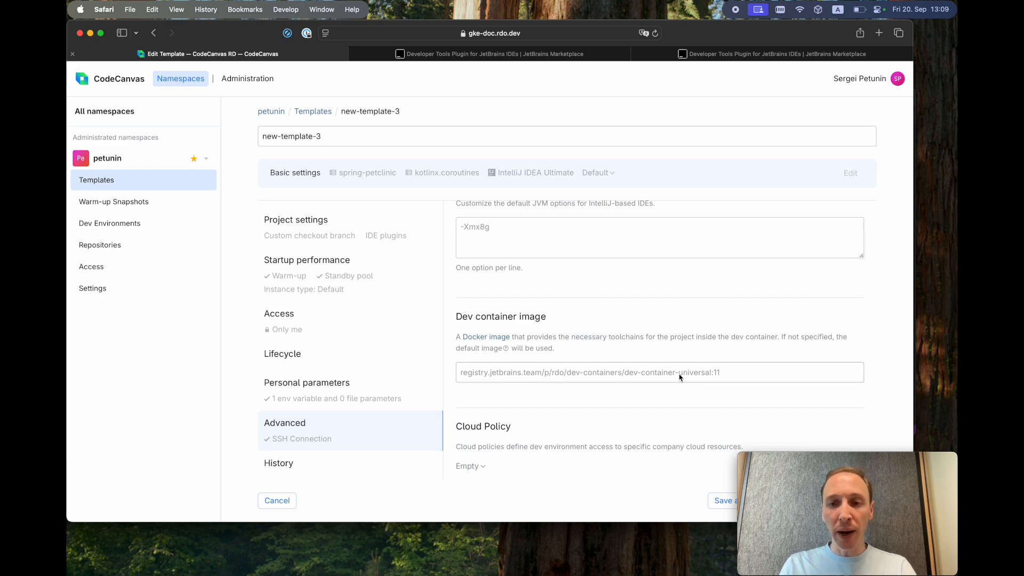
{"action": "left_click", "coordinate": [607, 374]}
{"action": "scroll", "coordinate": [601, 408], "scroll_direction": "down", "scroll_amount": 1}
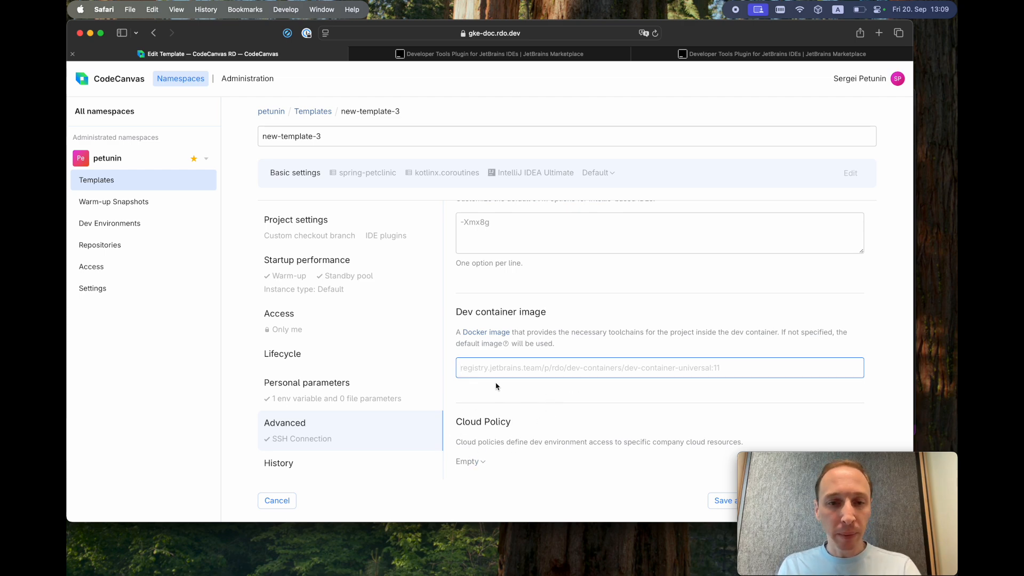
{"action": "left_click", "coordinate": [294, 466]}
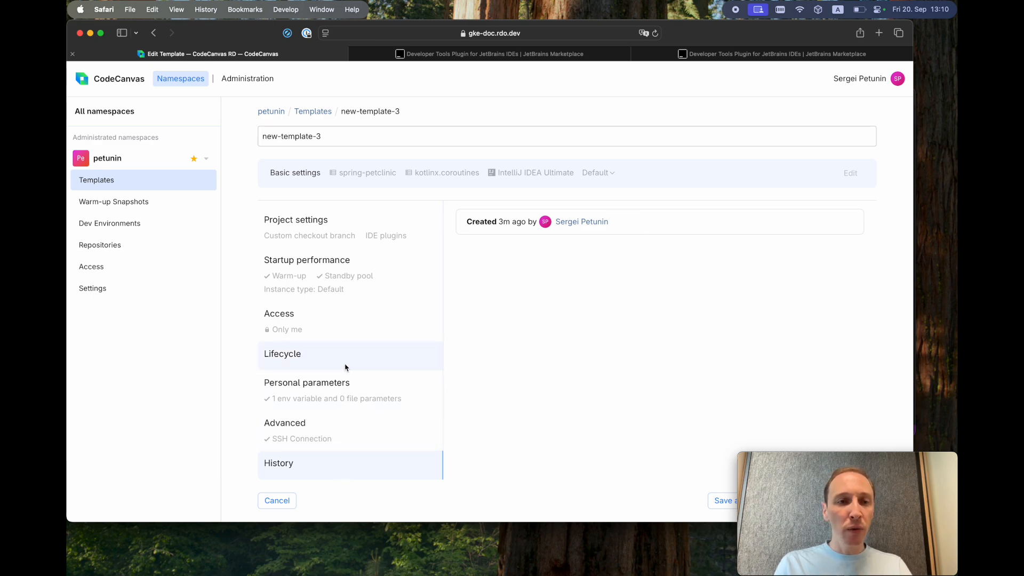
- Change the spring-petclinic checkout branch from springboot3 to springboot35 and save the template
{"action": "left_click", "coordinate": [336, 224]}
{"action": "left_click", "coordinate": [795, 313]}
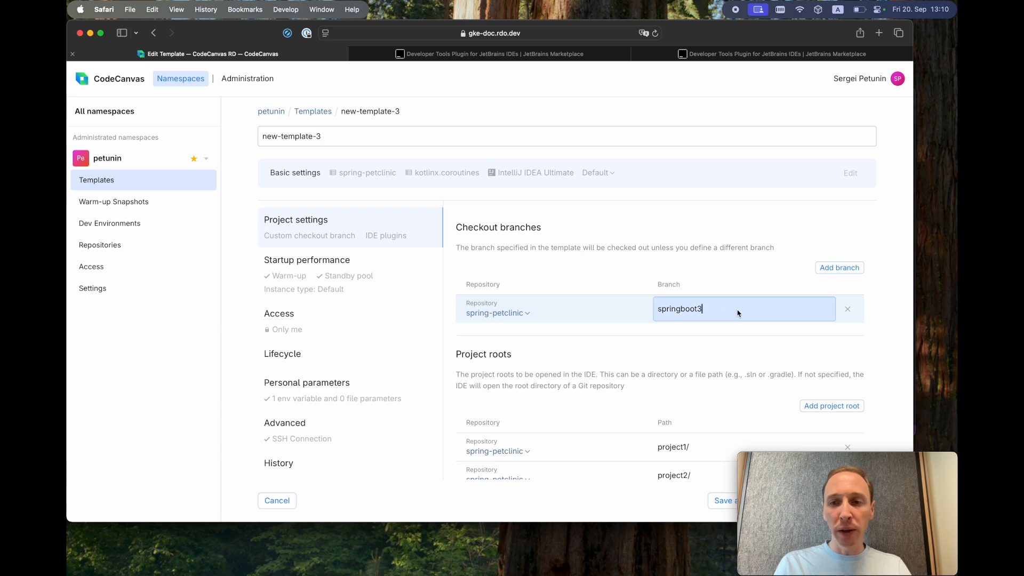
{"action": "type", "text": "5"}
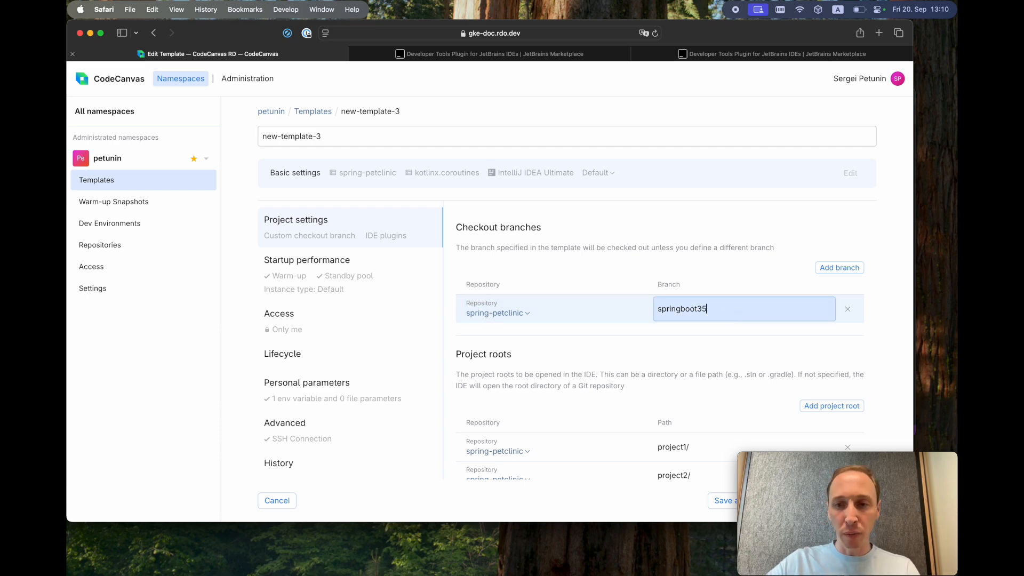
{"action": "left_click_drag", "start_coordinate": [633, 526], "coordinate": [643, 453]}
{"action": "left_click", "coordinate": [871, 433]}
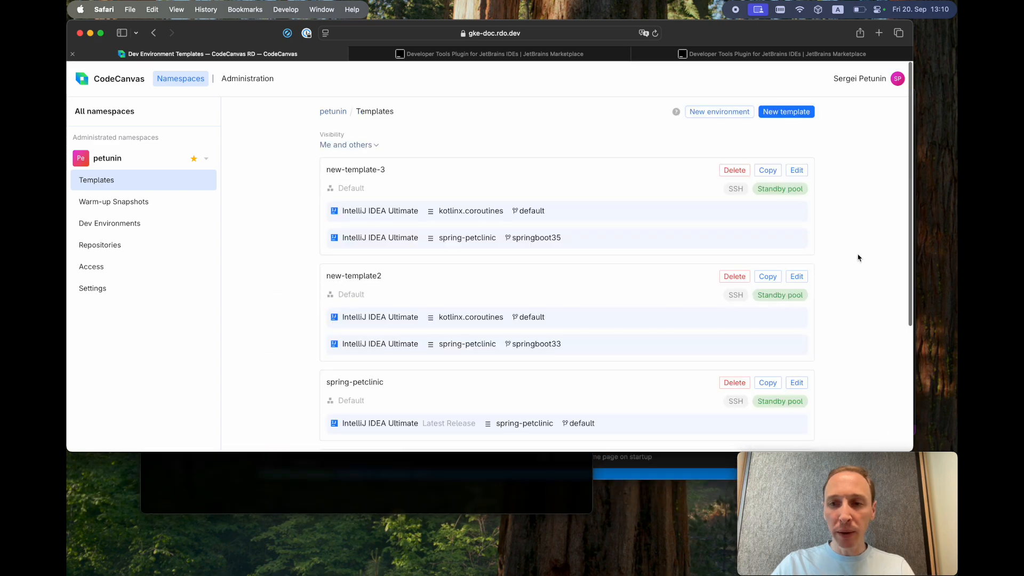
- Reopen new-template-3, check its History for the branch update, then return to Project settings
{"action": "left_click", "coordinate": [793, 172]}
{"action": "scroll", "coordinate": [320, 331], "scroll_direction": "down", "scroll_amount": 3}
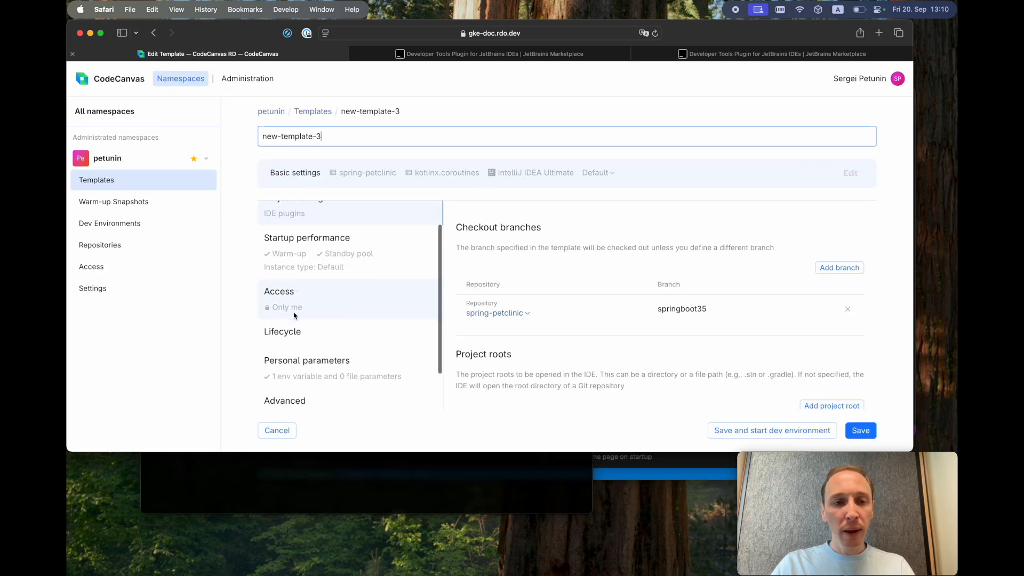
{"action": "left_click", "coordinate": [307, 394]}
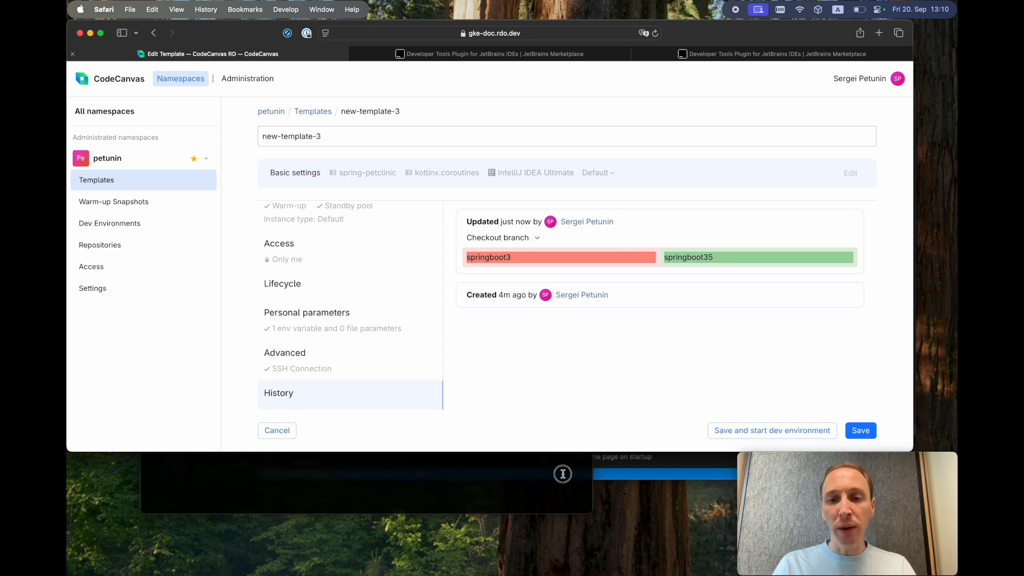
{"action": "left_click_drag", "start_coordinate": [553, 453], "coordinate": [555, 536]}
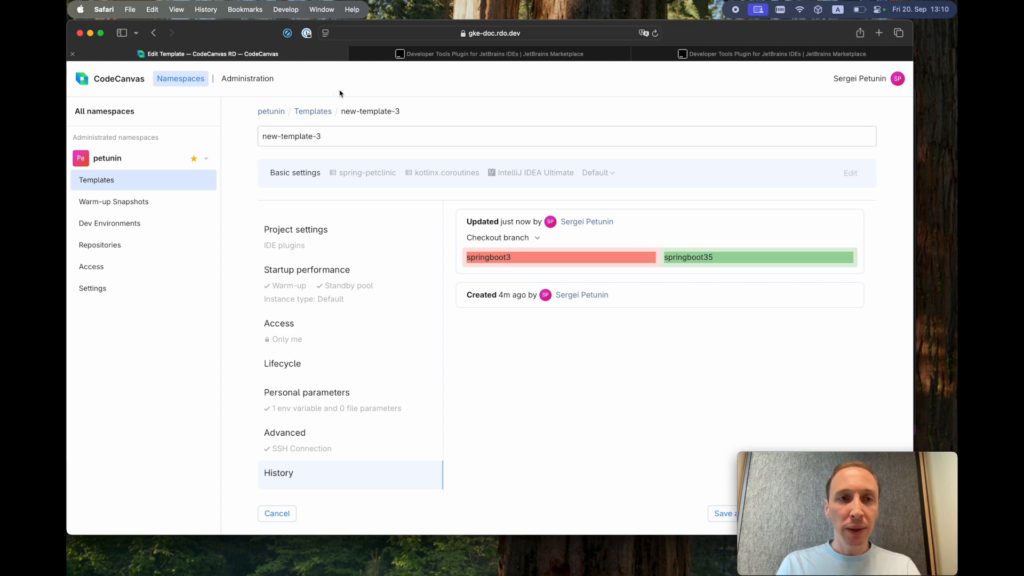
{"action": "left_click", "coordinate": [294, 247]}
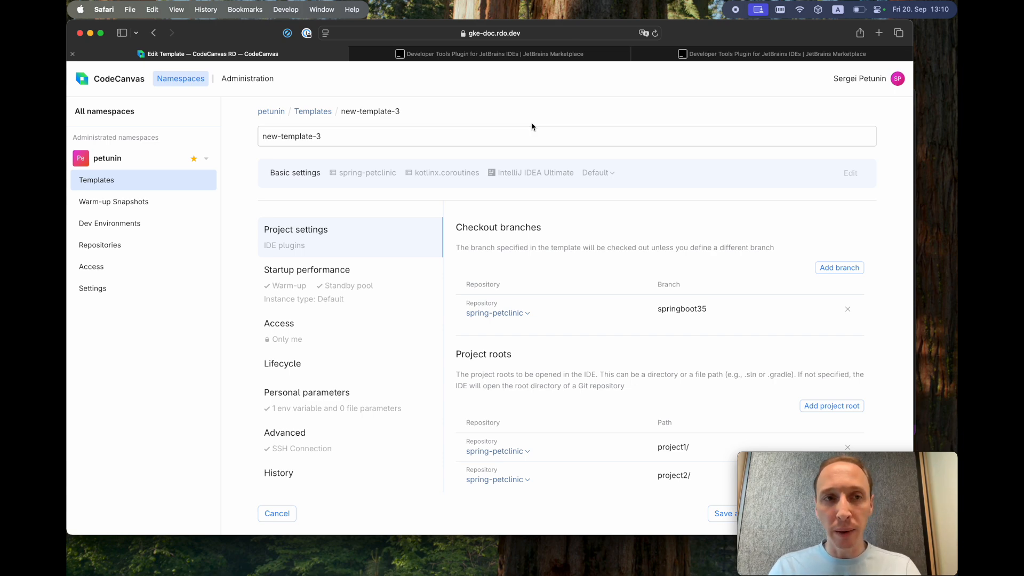
- Go to Administration > Computing Platforms to list the four platform connections
{"action": "left_click", "coordinate": [264, 79]}
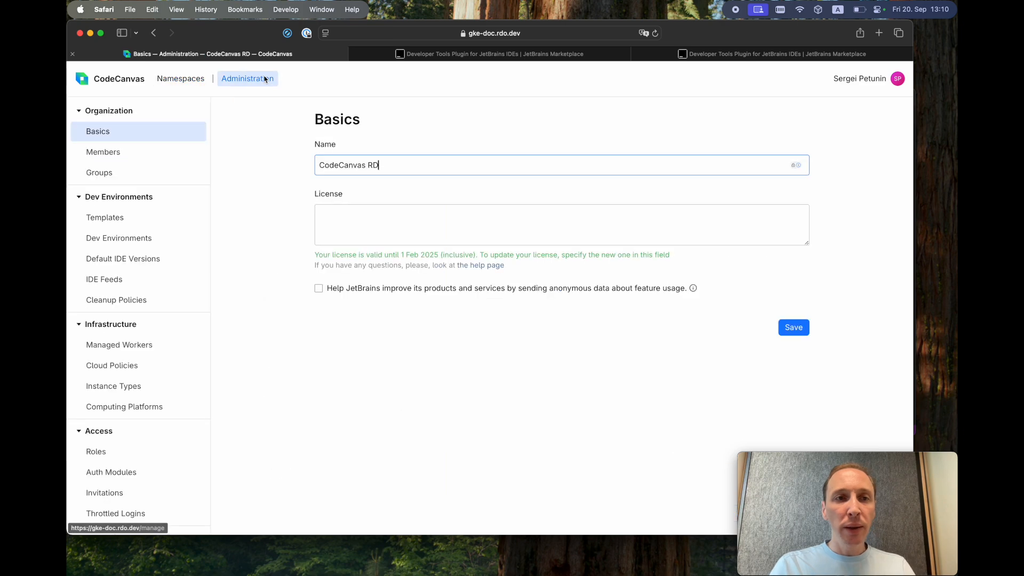
{"action": "left_click", "coordinate": [147, 408]}
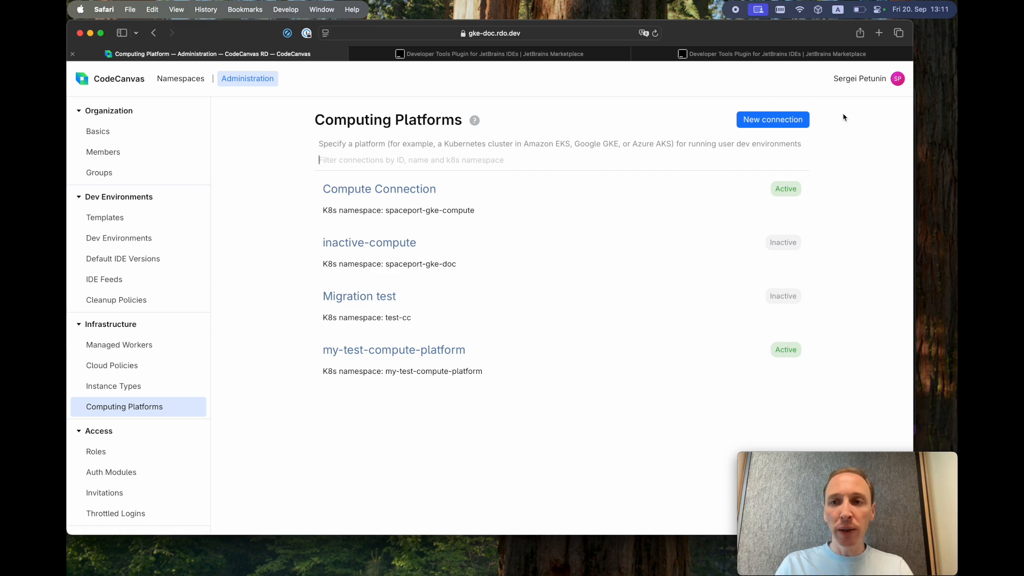
- Start a new connection and look at its Kubernetes namespace and pod template YAML fields
{"action": "left_click", "coordinate": [791, 121]}
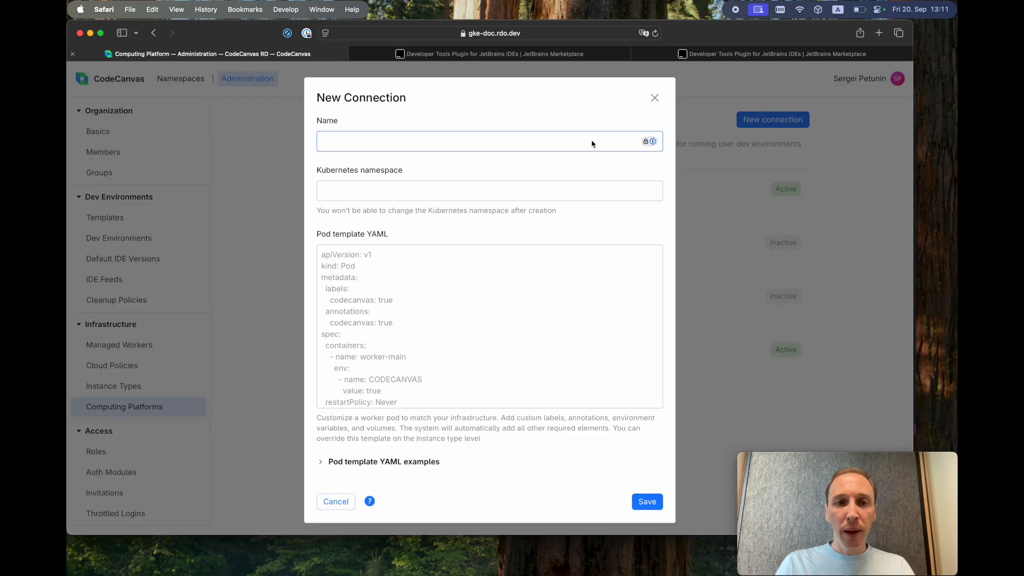
{"action": "left_click", "coordinate": [451, 196]}
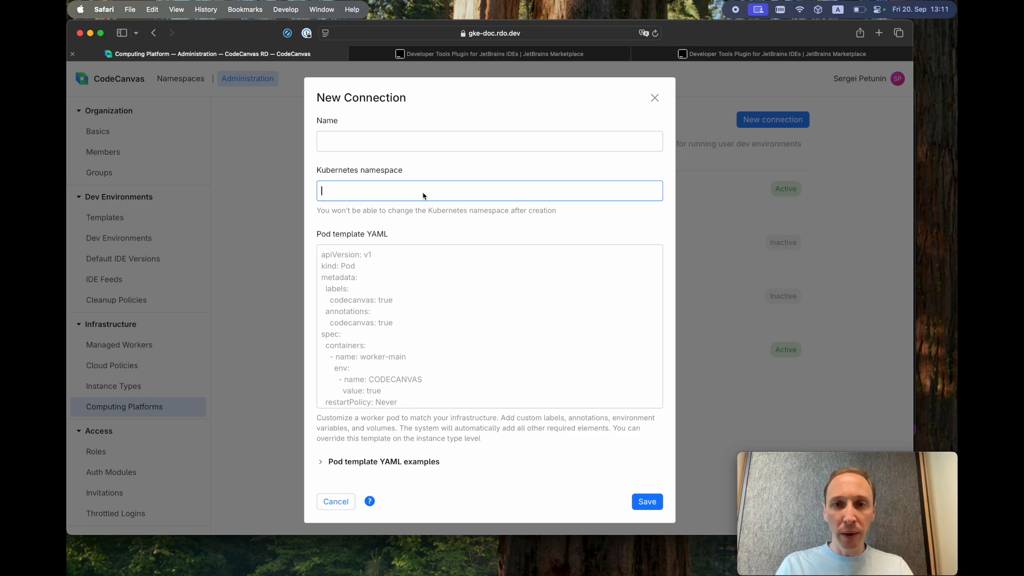
{"action": "left_click", "coordinate": [472, 322]}
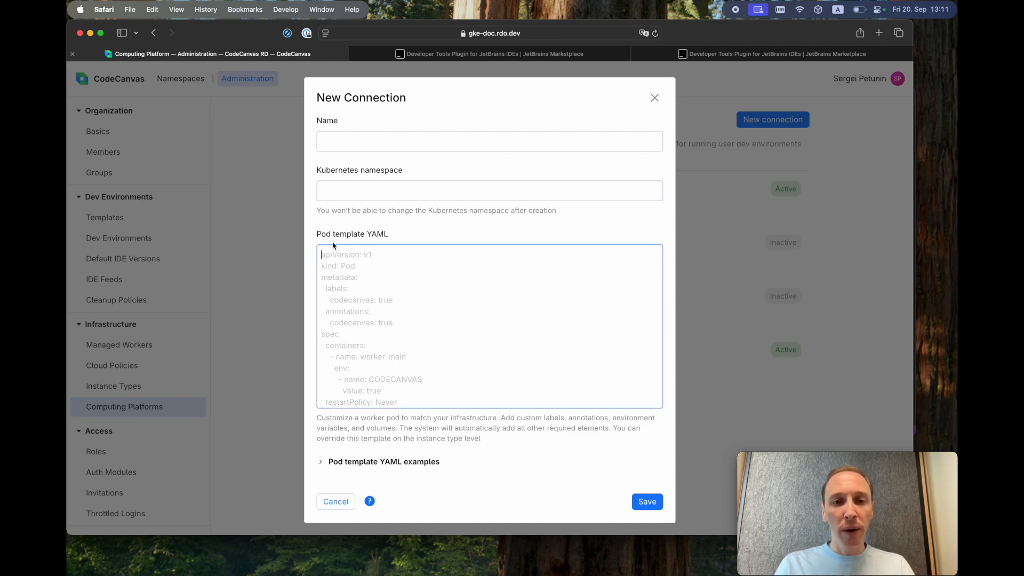
- Expand the pod template YAML examples, view the GCP example, then cancel the connection
{"action": "scroll", "coordinate": [484, 353], "scroll_direction": "down", "scroll_amount": 1}
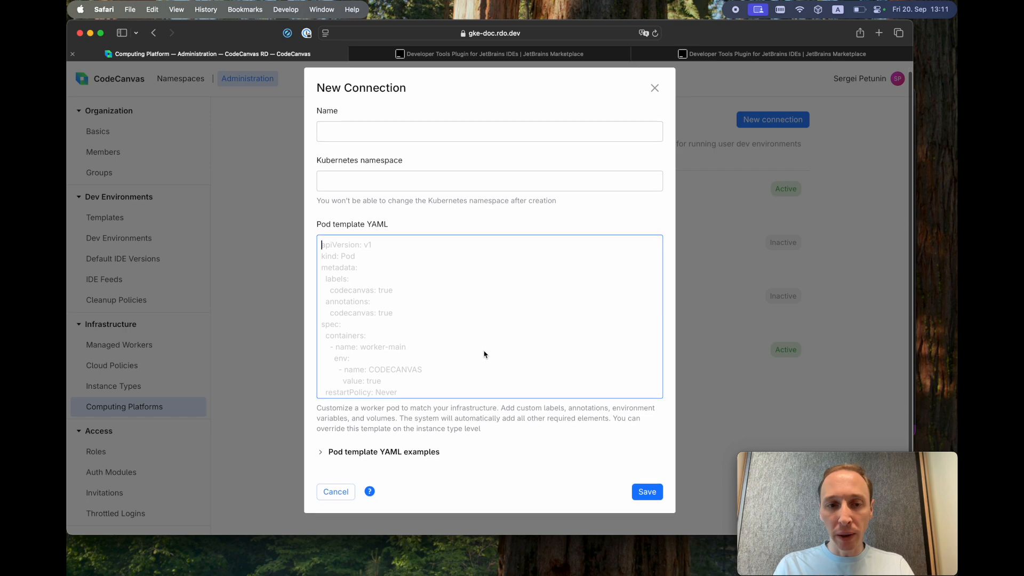
{"action": "left_click", "coordinate": [320, 459]}
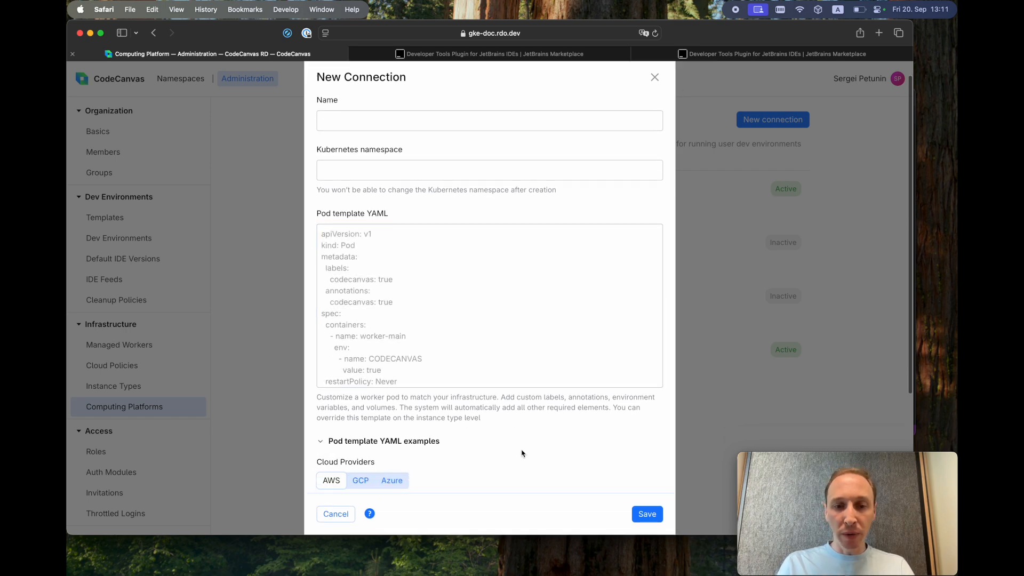
{"action": "scroll", "coordinate": [521, 453], "scroll_direction": "down", "scroll_amount": 5}
{"action": "left_click", "coordinate": [391, 287]}
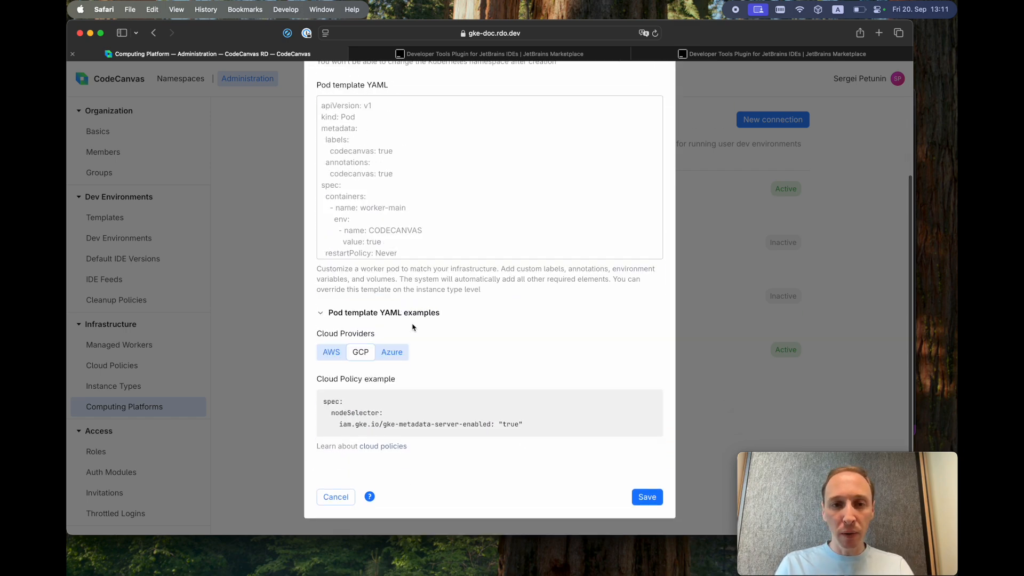
{"action": "scroll", "coordinate": [462, 247], "scroll_direction": "up", "scroll_amount": 5}
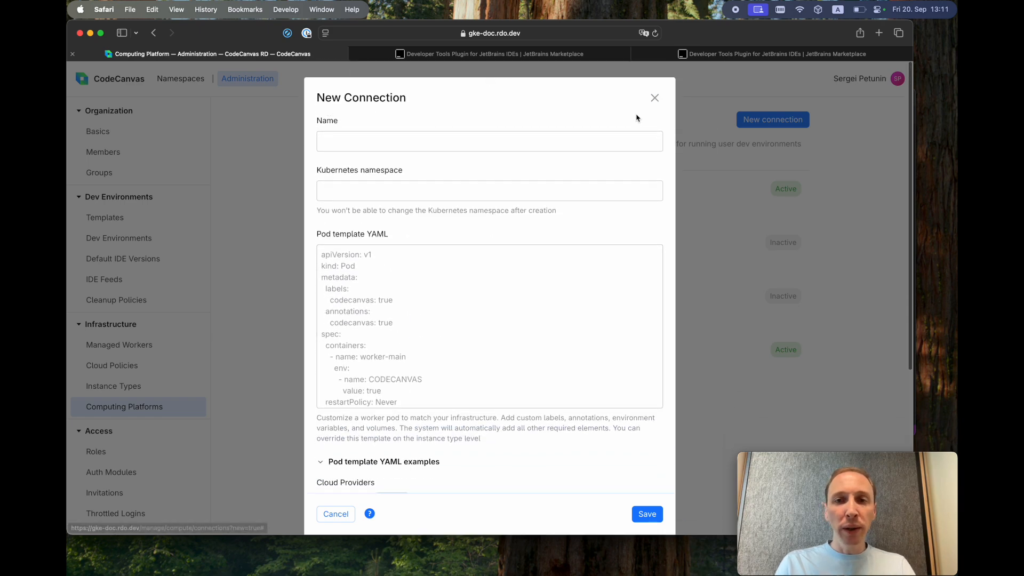
{"action": "left_click", "coordinate": [343, 514]}
- Discard the draft connection, inspect Compute Connection's codecanvas-operator install snippet, then open Instance Types
{"action": "left_click", "coordinate": [417, 325]}
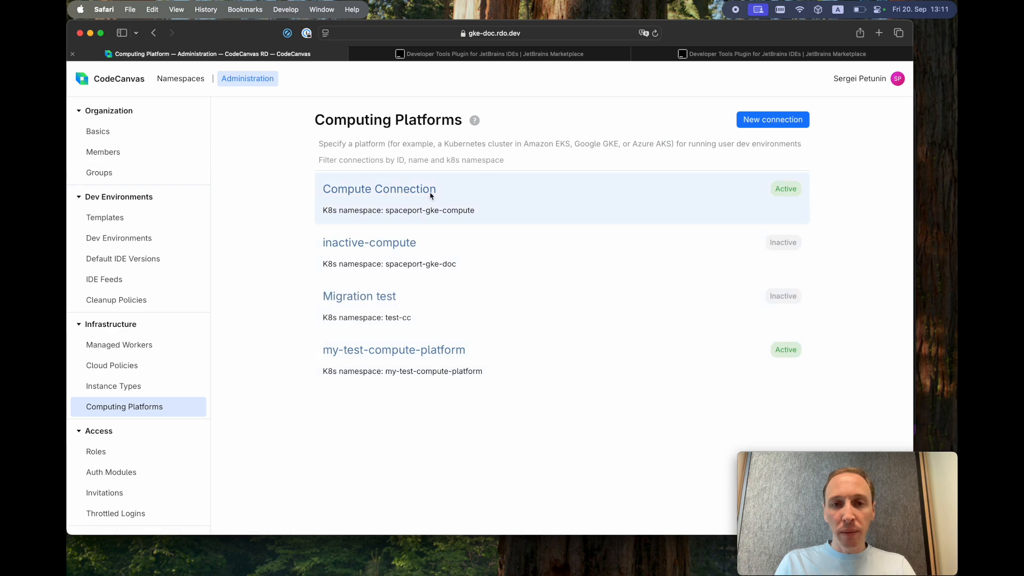
{"action": "left_click", "coordinate": [401, 193]}
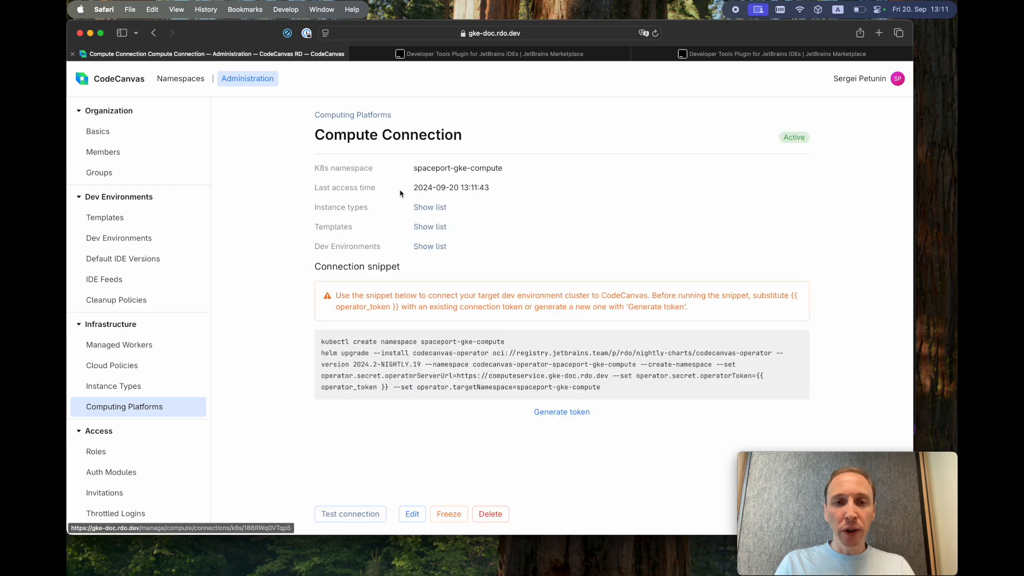
{"action": "left_click_drag", "start_coordinate": [322, 341], "coordinate": [616, 395]}
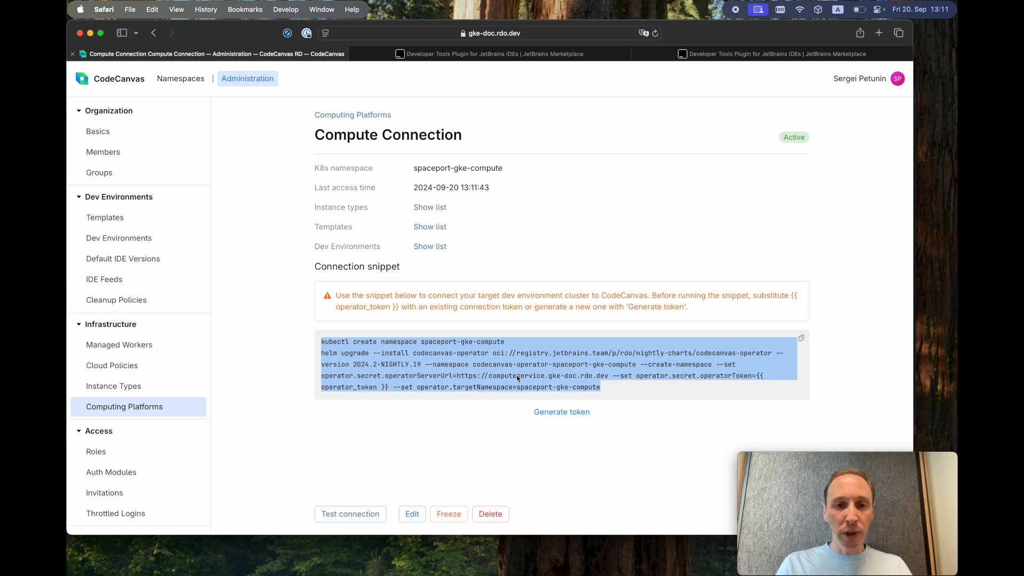
{"action": "left_click", "coordinate": [462, 361]}
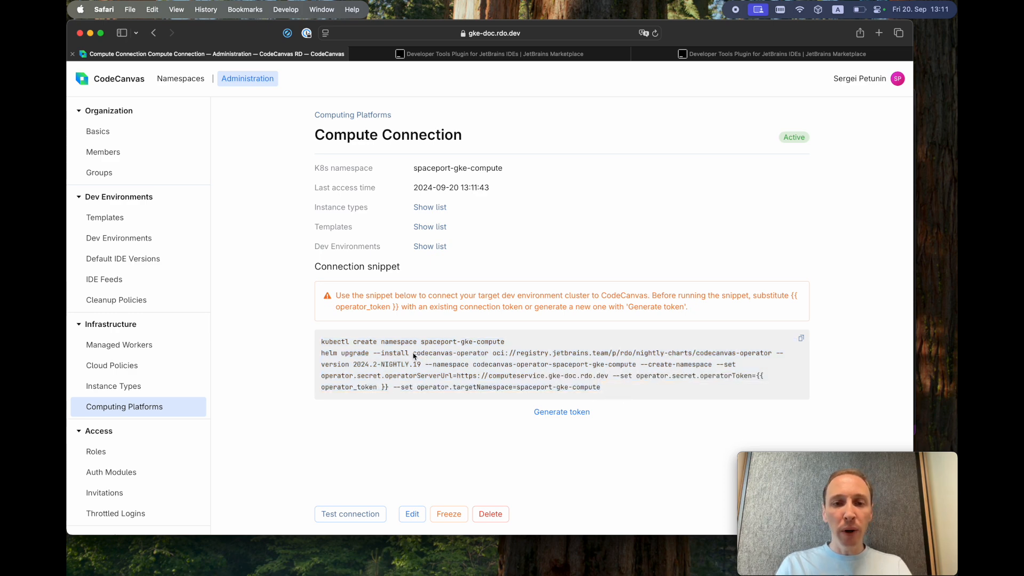
{"action": "left_click_drag", "start_coordinate": [414, 353], "coordinate": [488, 353]}
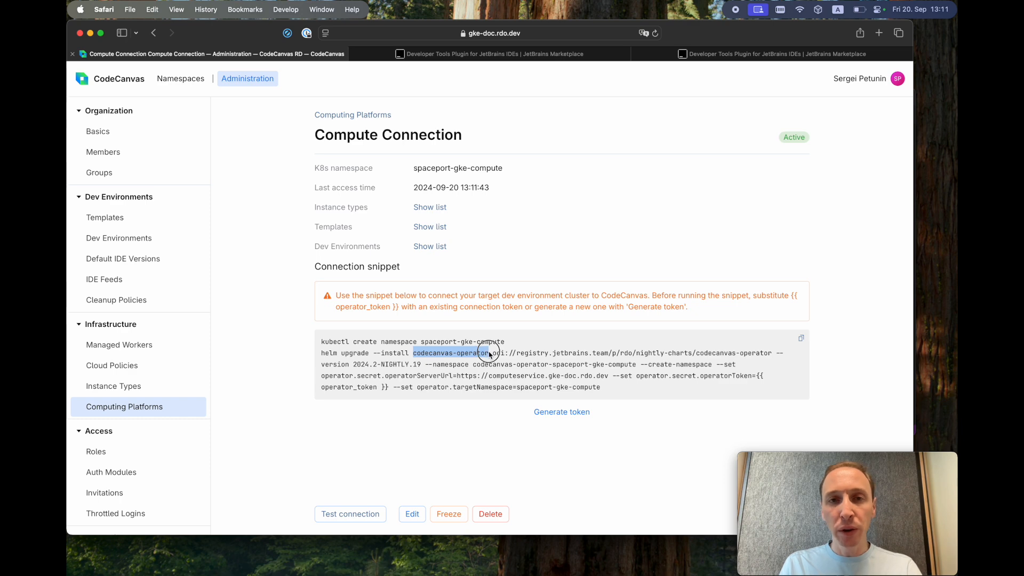
{"action": "left_click", "coordinate": [460, 369]}
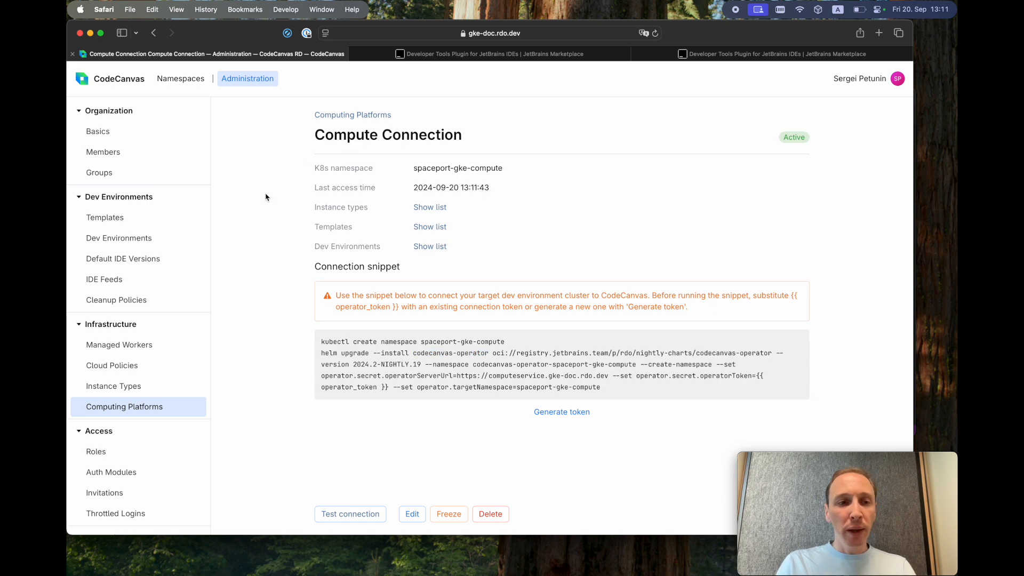
{"action": "left_click", "coordinate": [154, 407]}
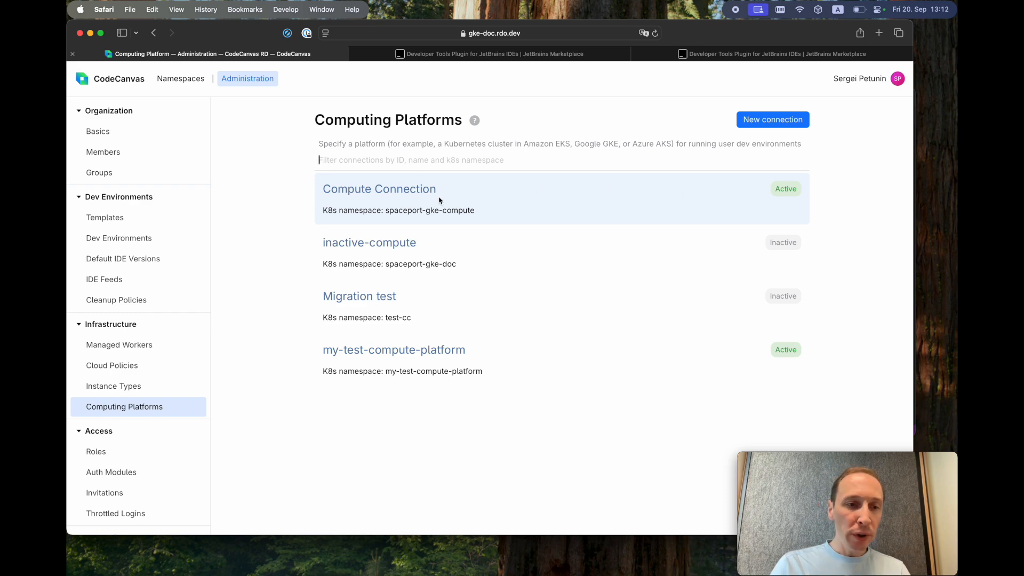
{"action": "left_click", "coordinate": [134, 391]}
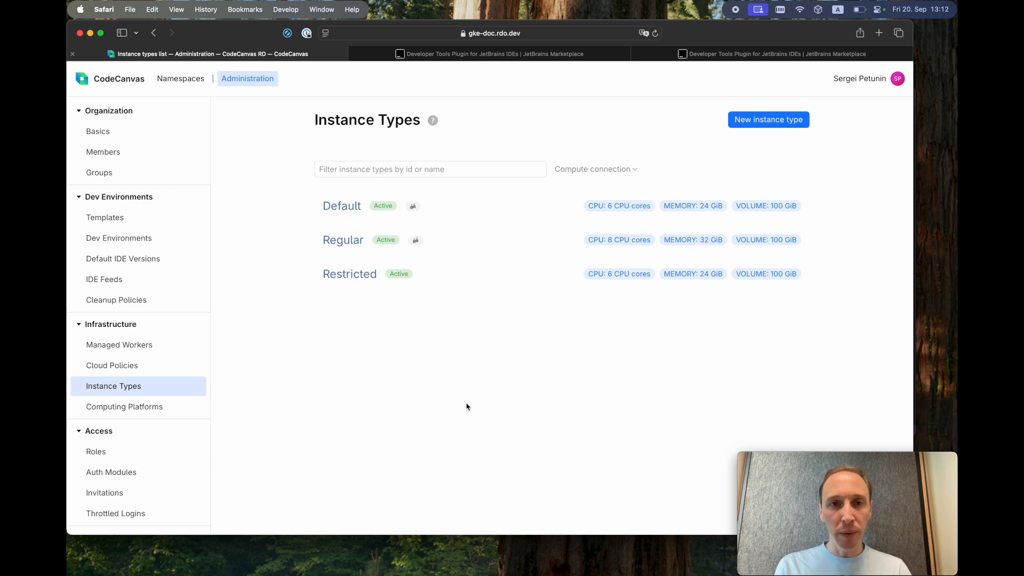
{"action": "left_click", "coordinate": [770, 126]}
{"action": "left_click", "coordinate": [407, 192]}
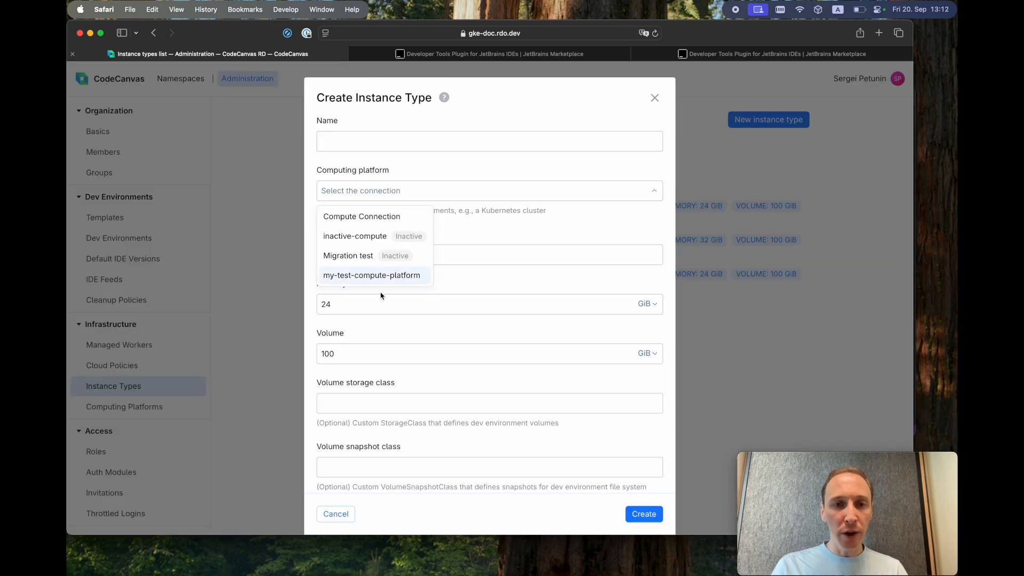
{"action": "left_click", "coordinate": [382, 219]}
{"action": "left_click", "coordinate": [353, 255]}
{"action": "left_click", "coordinate": [367, 308]}
{"action": "left_click", "coordinate": [382, 353]}
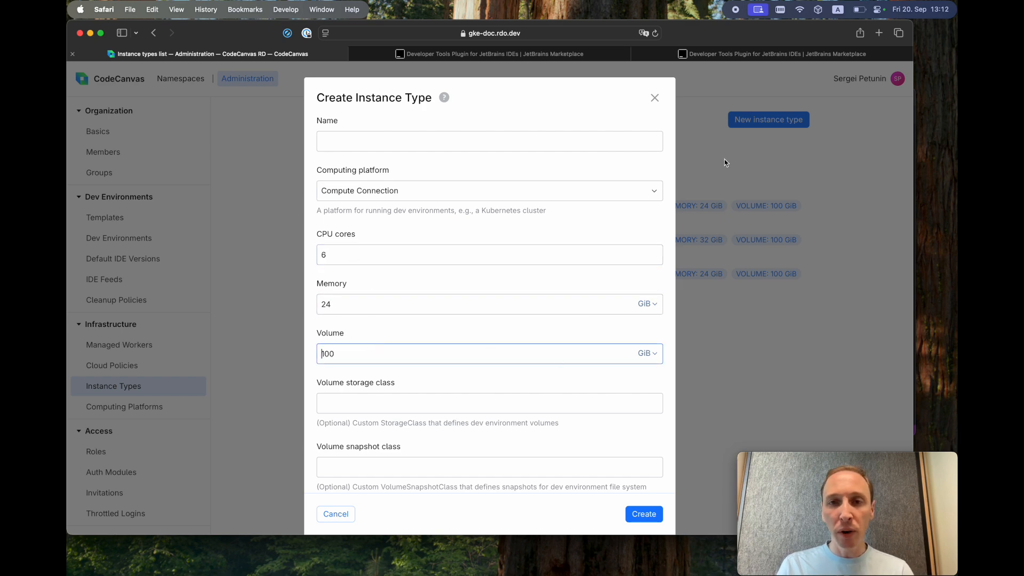
{"action": "left_click", "coordinate": [341, 515]}
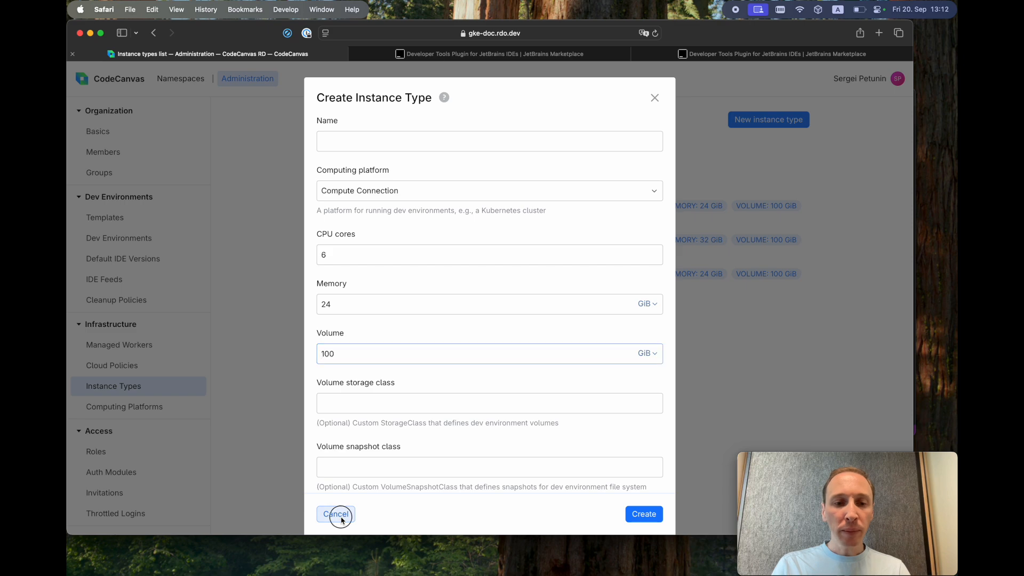
{"action": "left_click", "coordinate": [416, 323]}
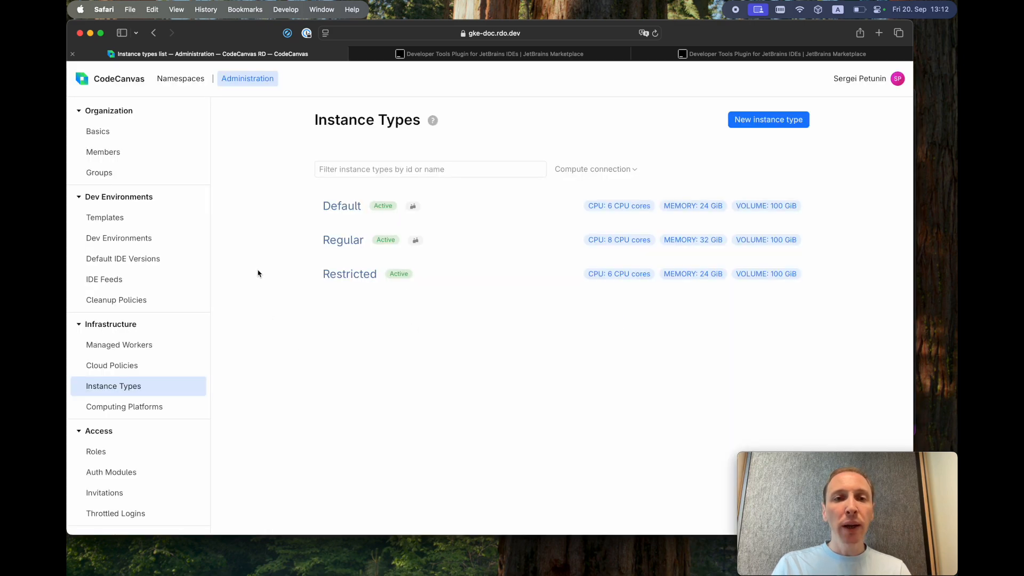
- Check the instance types offered for a new petunin template, keeping Default, then open Administration
{"action": "left_click", "coordinate": [179, 78]}
{"action": "left_click", "coordinate": [139, 184]}
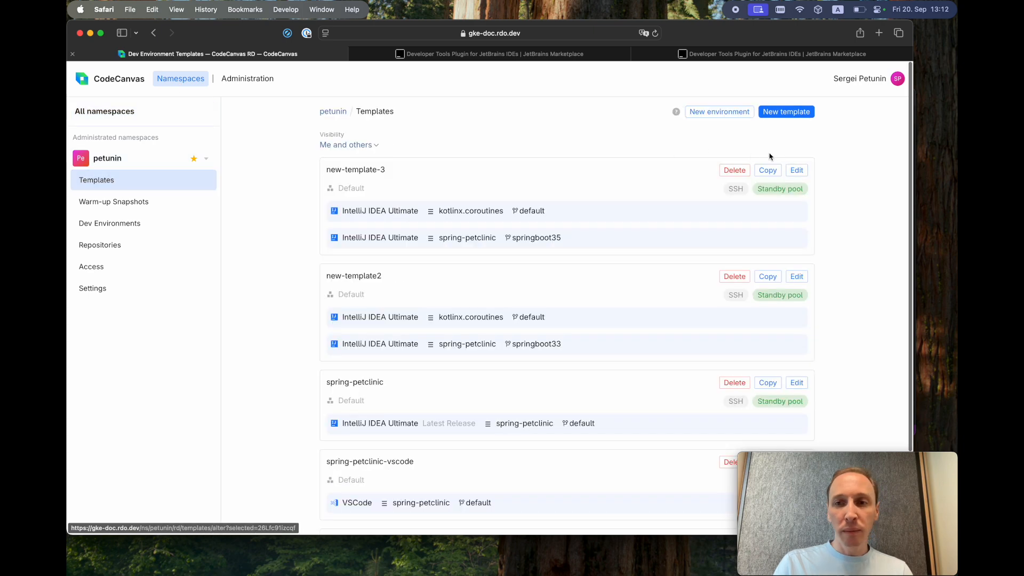
{"action": "left_click", "coordinate": [786, 113]}
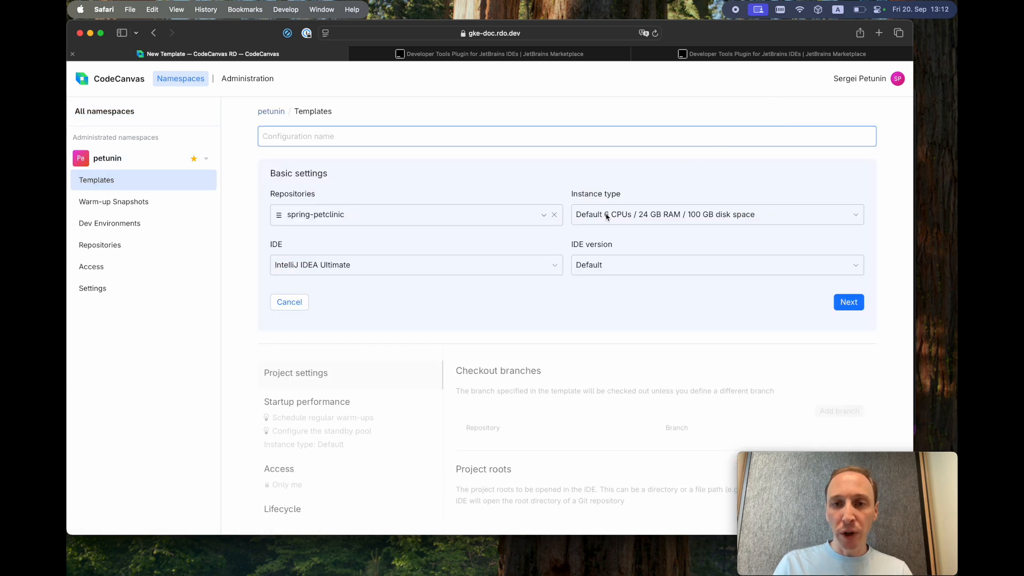
{"action": "left_click", "coordinate": [651, 222]}
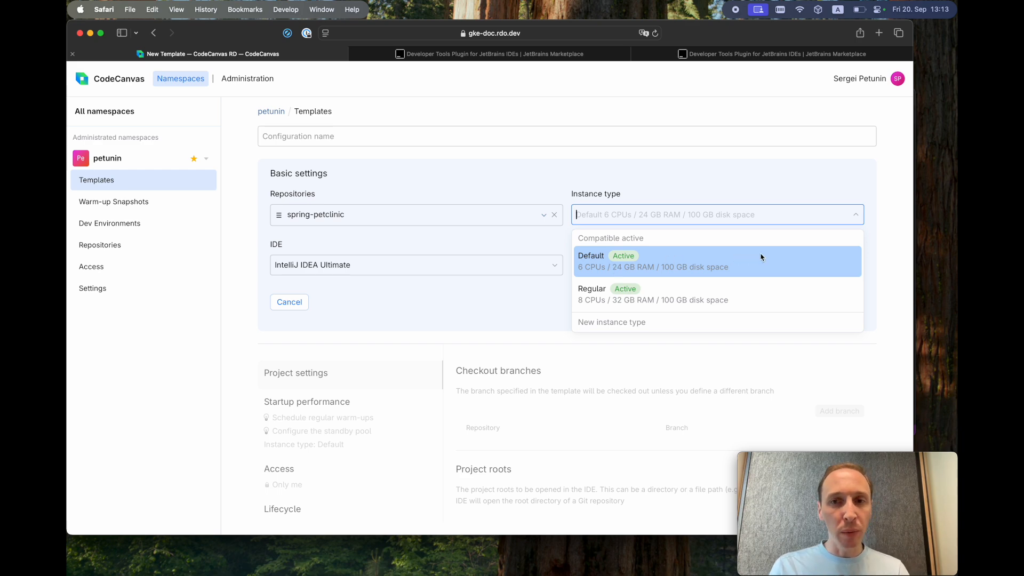
{"action": "left_click", "coordinate": [893, 262]}
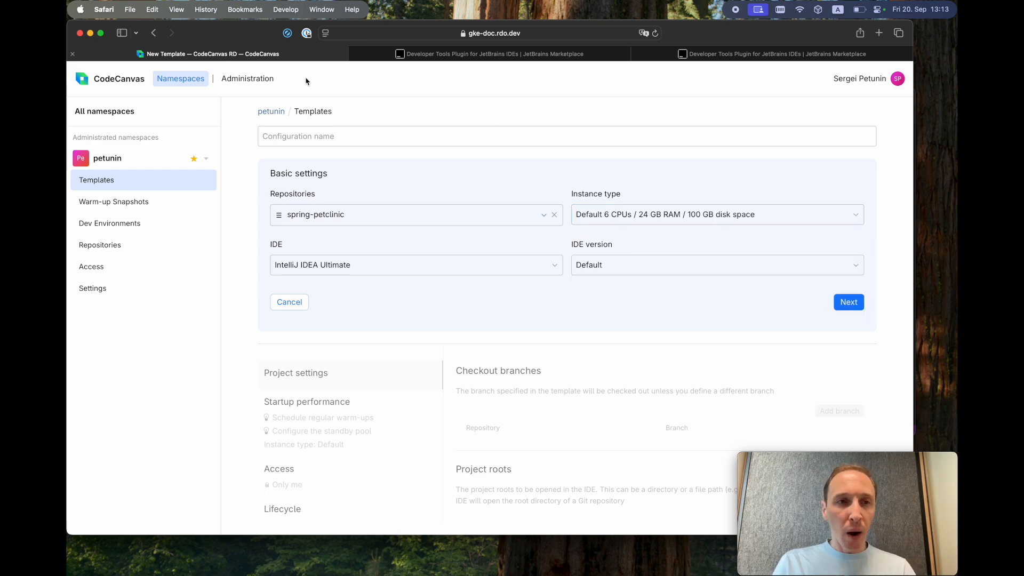
{"action": "left_click", "coordinate": [254, 87]}
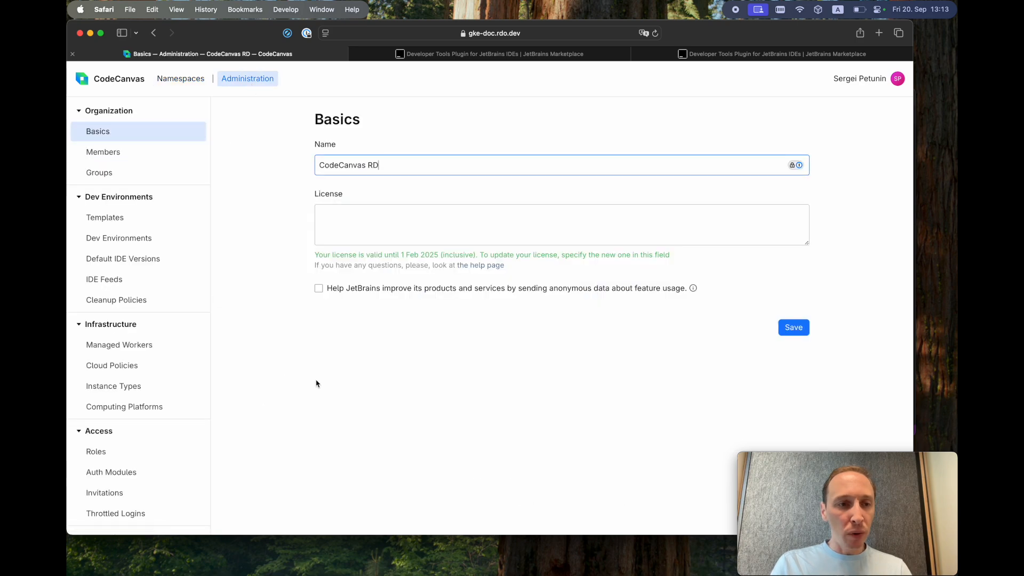
- Open Cloud Policies, draft a policy with Compute Connection and rdo-1104-registry-ksa, then discard it
{"action": "left_click", "coordinate": [126, 369]}
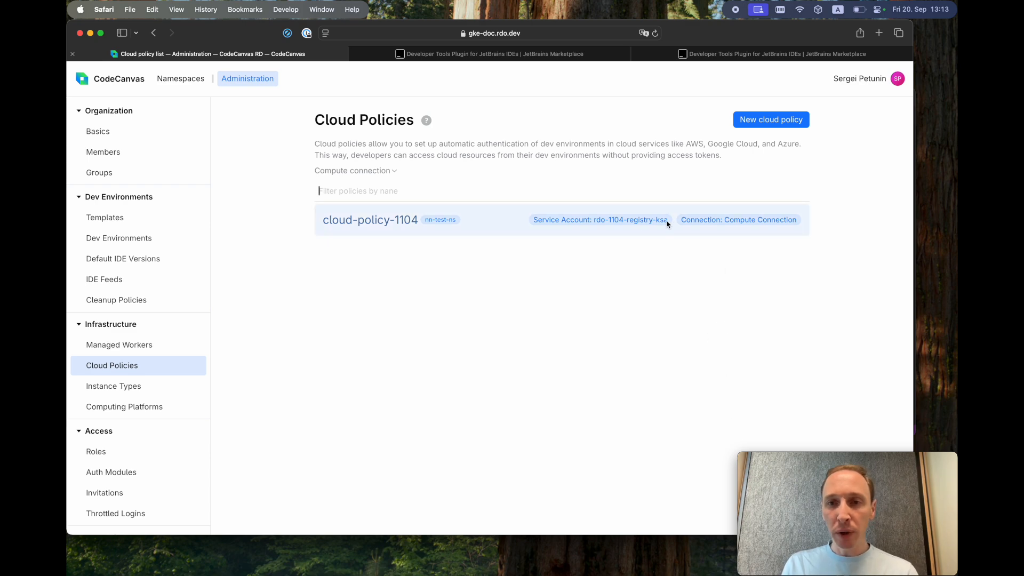
{"action": "left_click", "coordinate": [779, 120]}
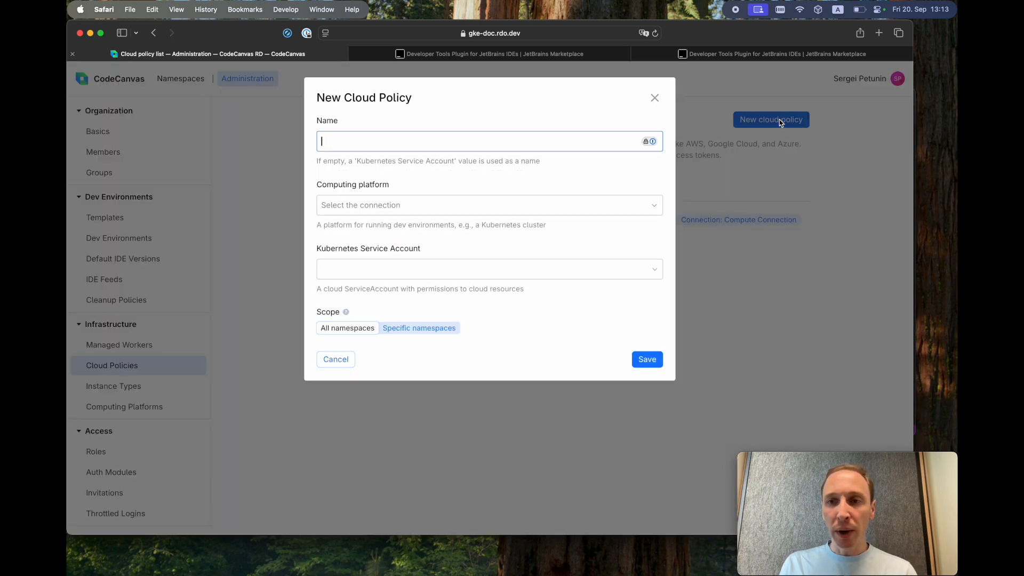
{"action": "left_click", "coordinate": [654, 206]}
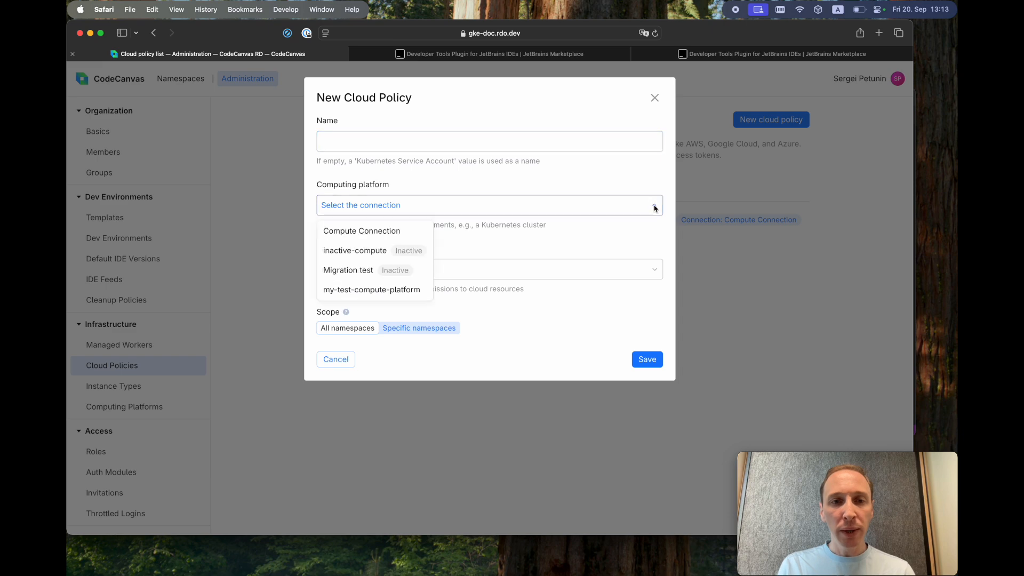
{"action": "left_click", "coordinate": [396, 232]}
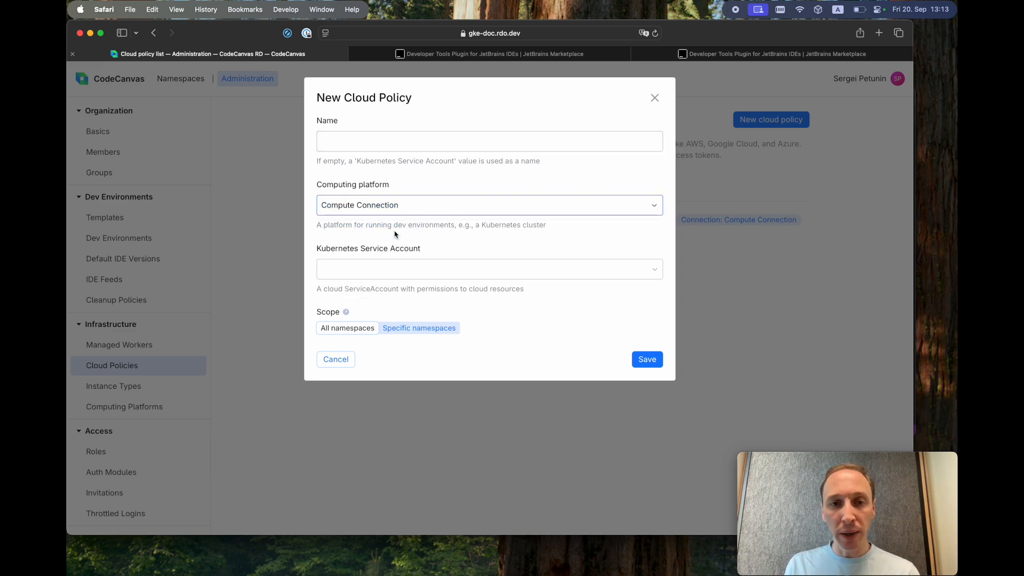
{"action": "left_click", "coordinate": [654, 268]}
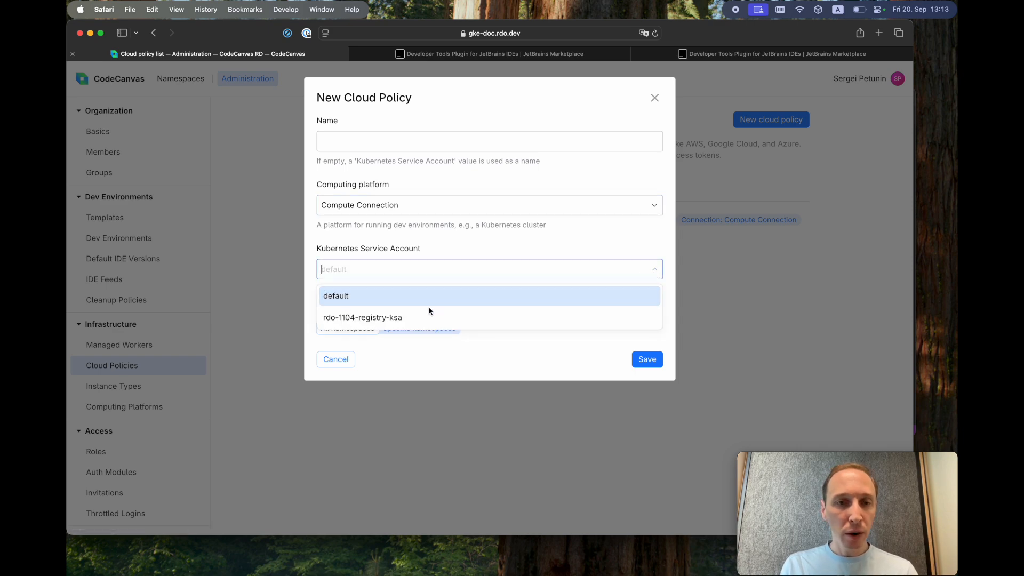
{"action": "left_click", "coordinate": [380, 318]}
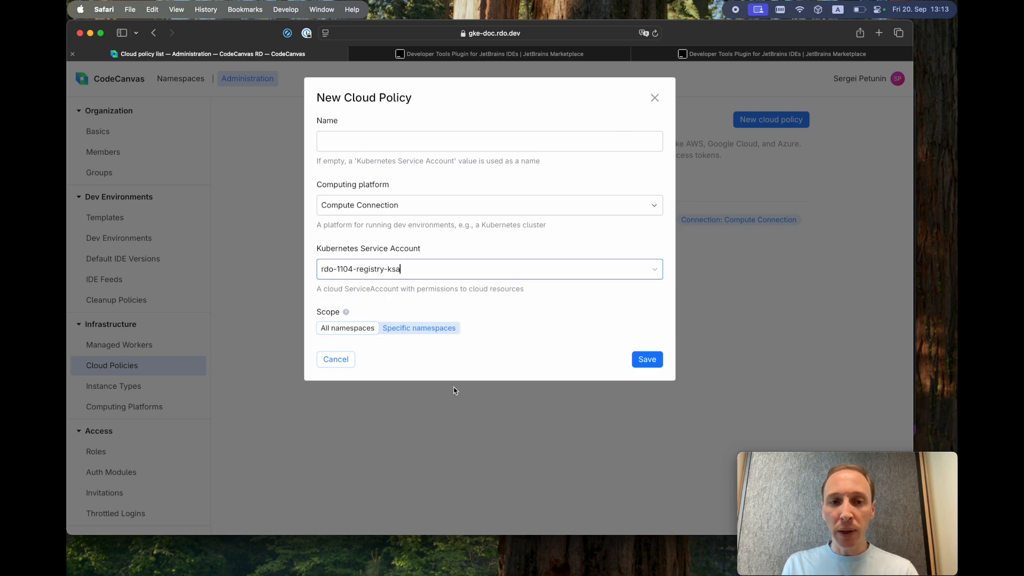
{"action": "left_click", "coordinate": [342, 361]}
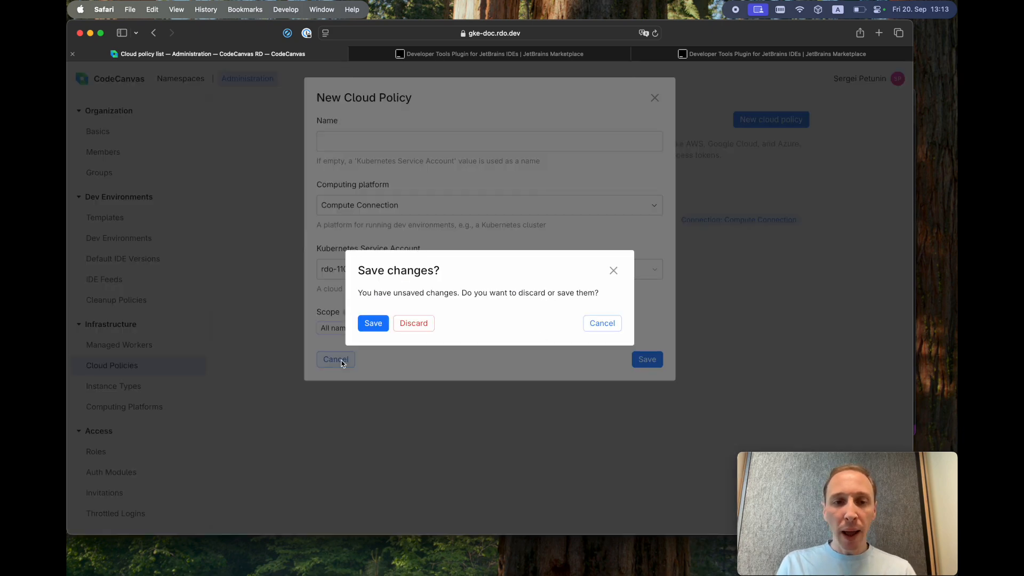
{"action": "left_click", "coordinate": [414, 323]}
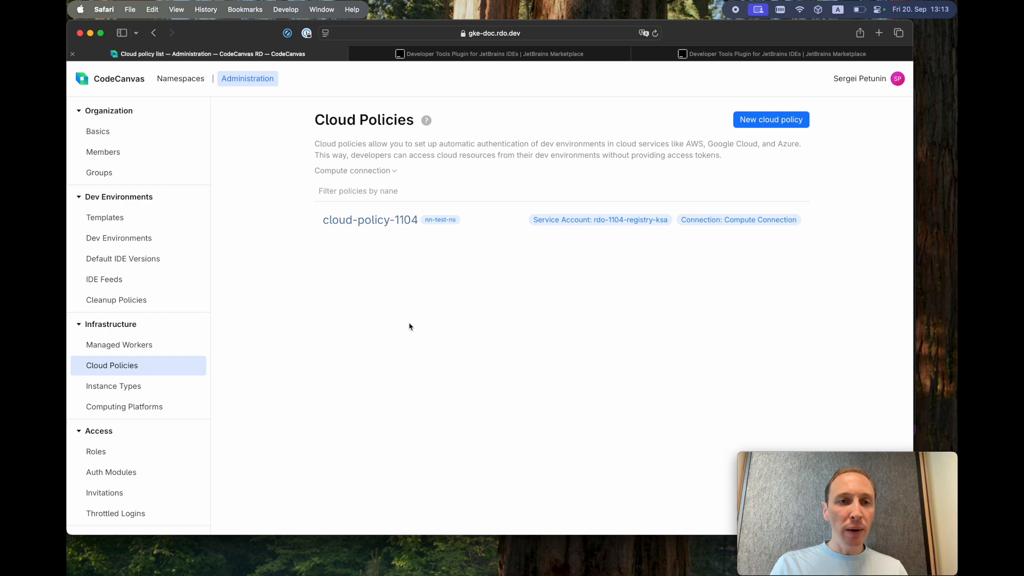
- Review new-template-3's Advanced settings down to Cloud Policy, then return to Dev Environments
{"action": "left_click", "coordinate": [179, 80]}
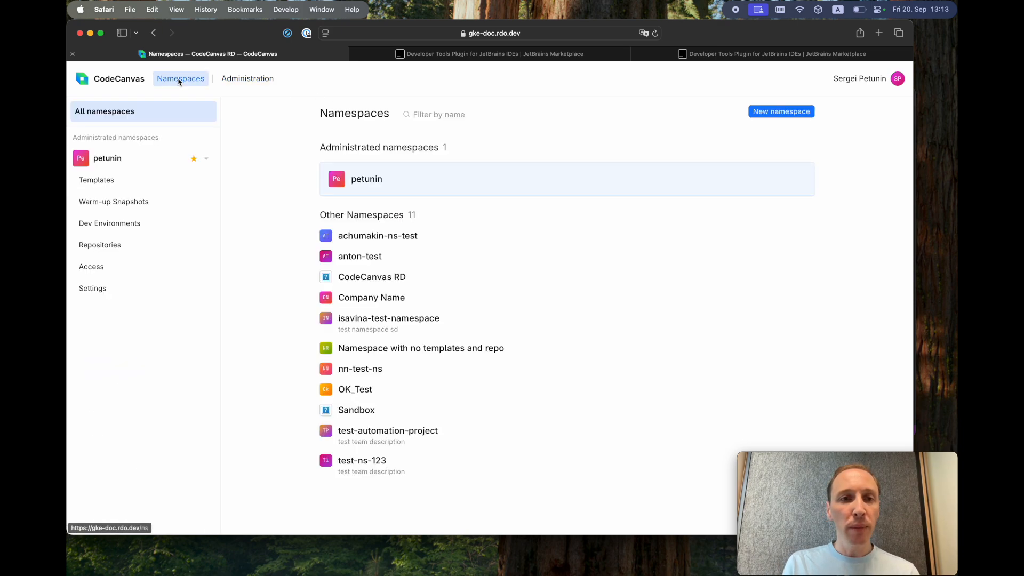
{"action": "left_click", "coordinate": [130, 180]}
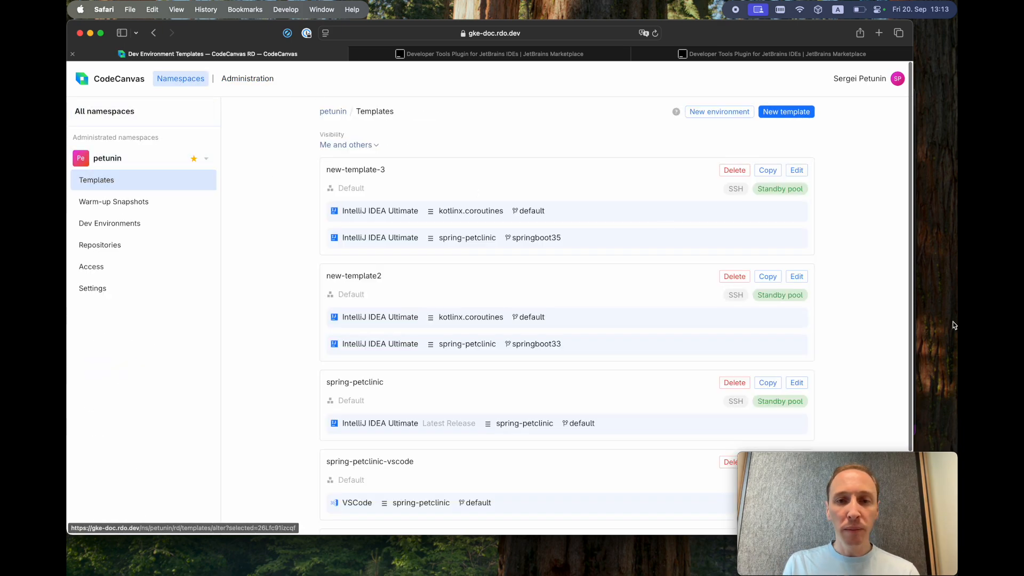
{"action": "left_click", "coordinate": [797, 170]}
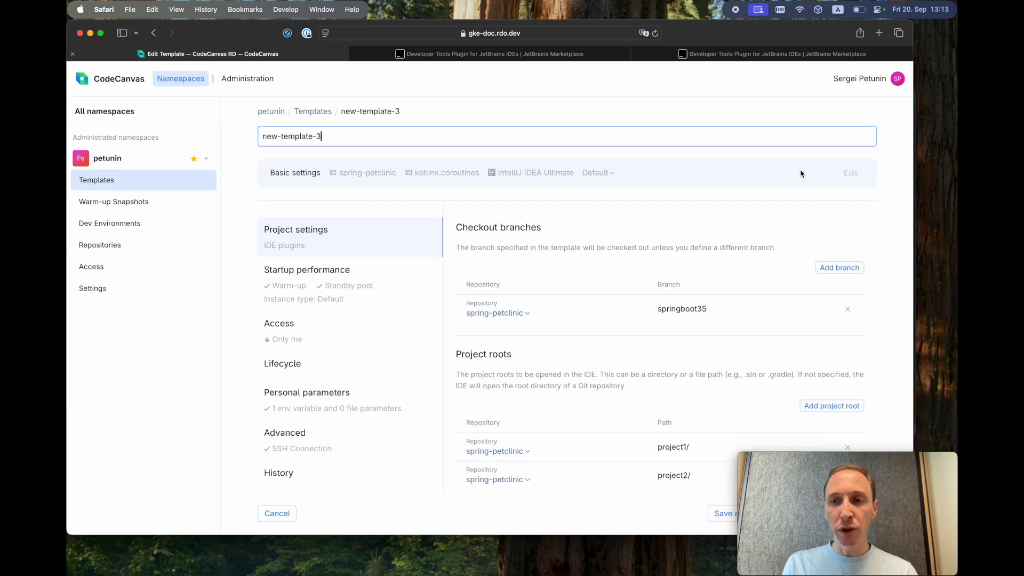
{"action": "left_click", "coordinate": [352, 446]}
{"action": "scroll", "coordinate": [457, 469], "scroll_direction": "down", "scroll_amount": 3}
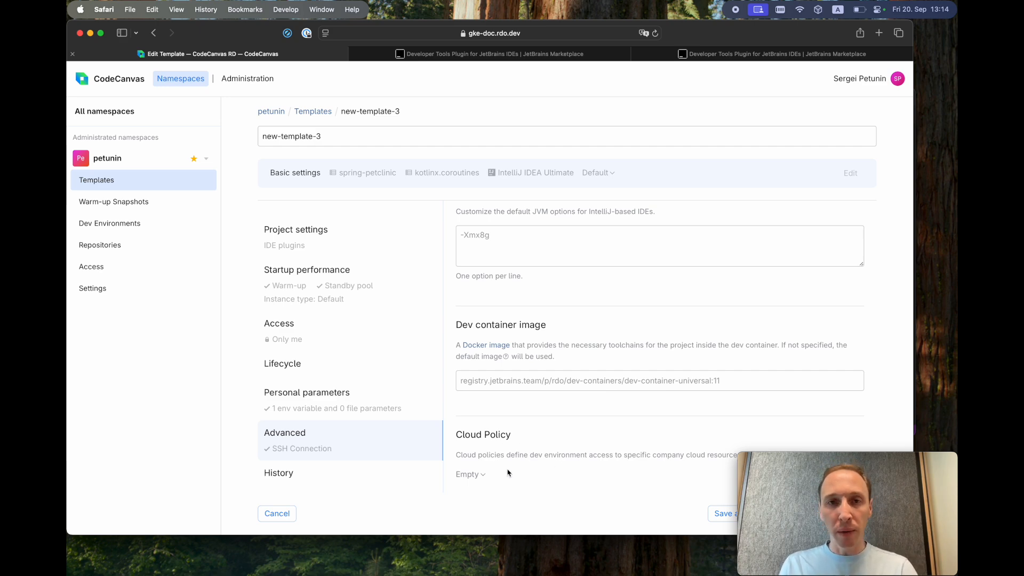
{"action": "left_click", "coordinate": [128, 83]}
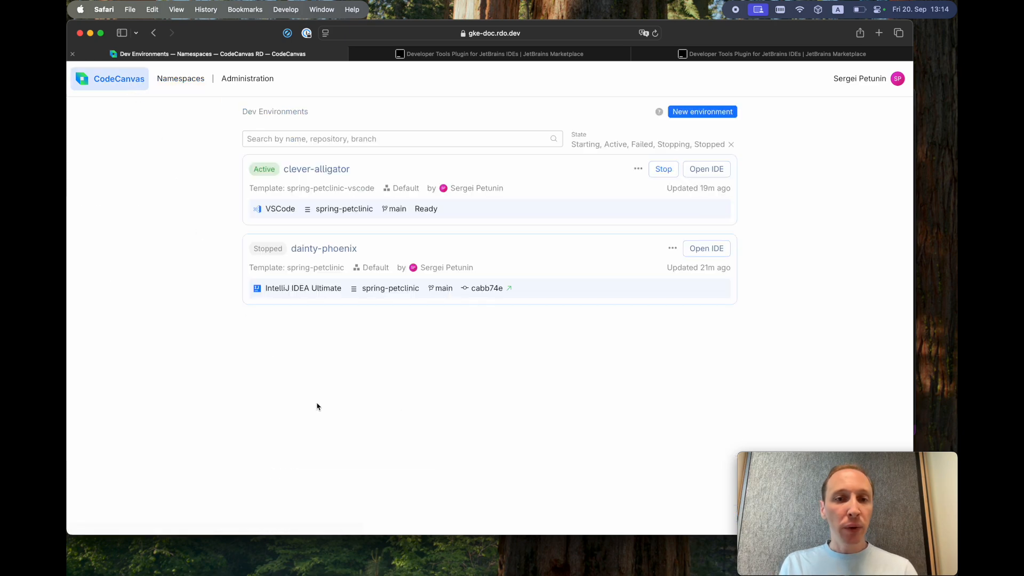